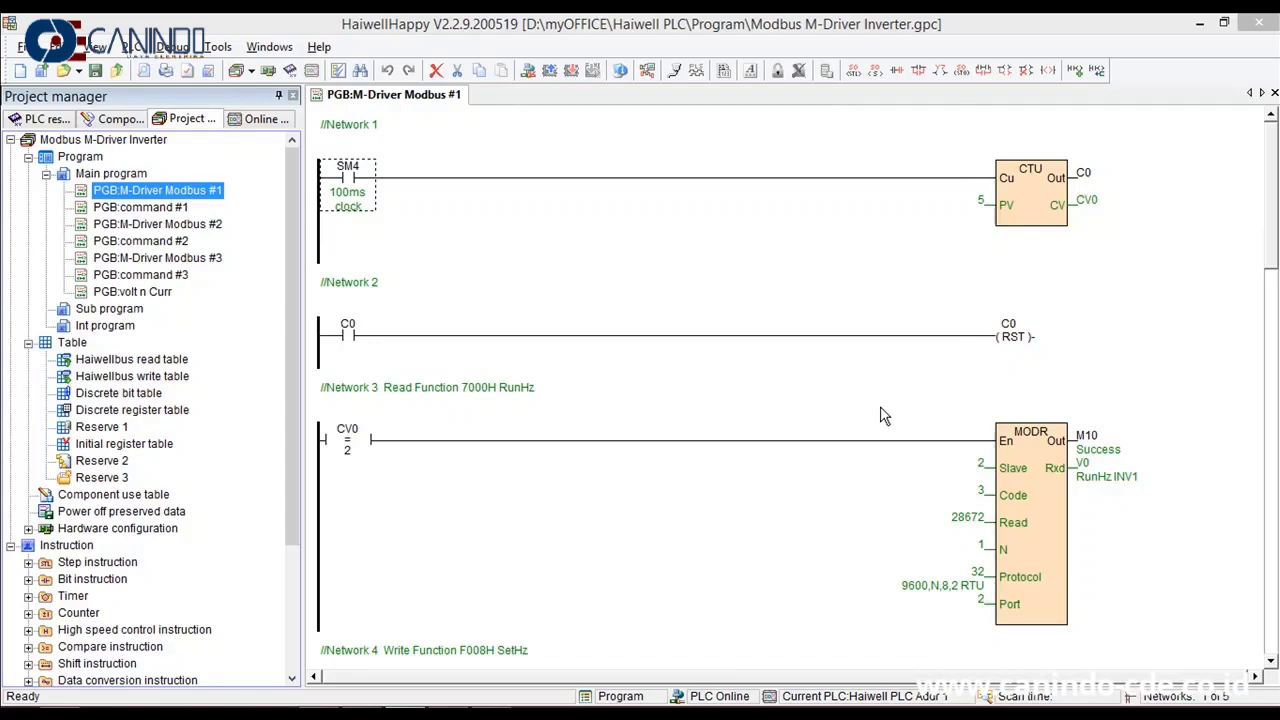
Minimize the ladder program window and launch Haiwell Cloud Scada Develop from the desktop.
left_click(1197, 24)
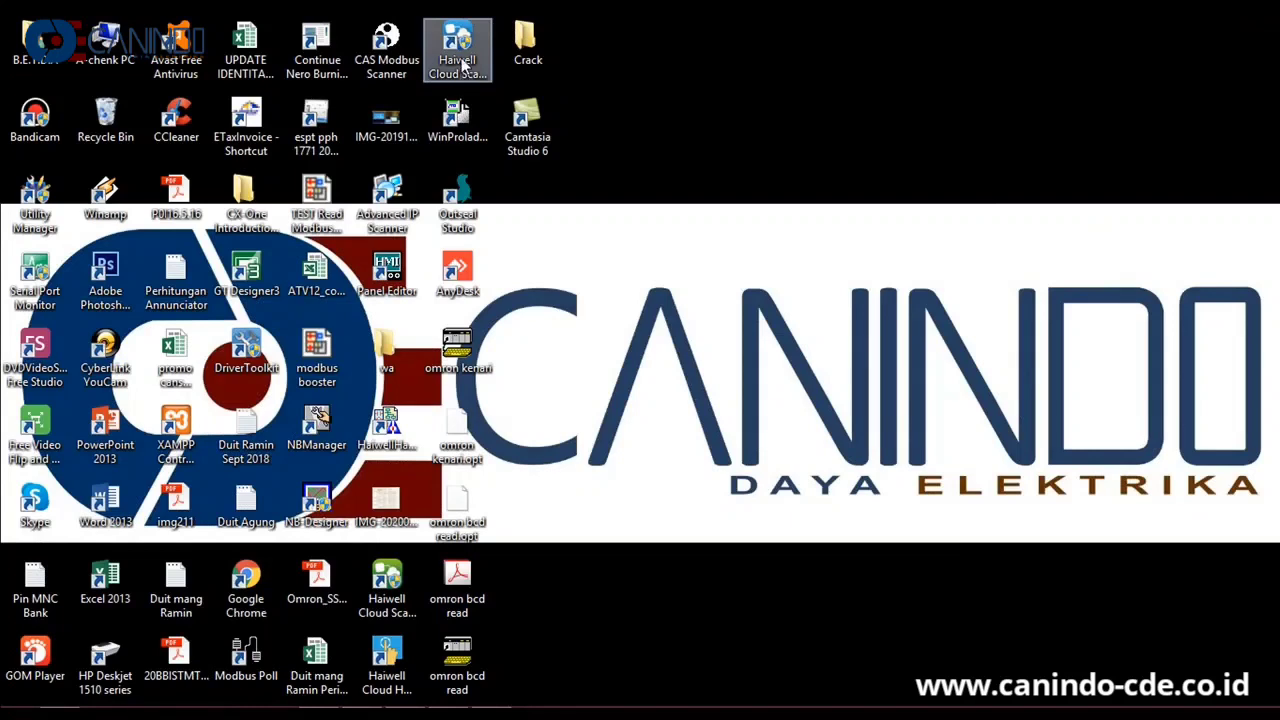
left_click(477, 63)
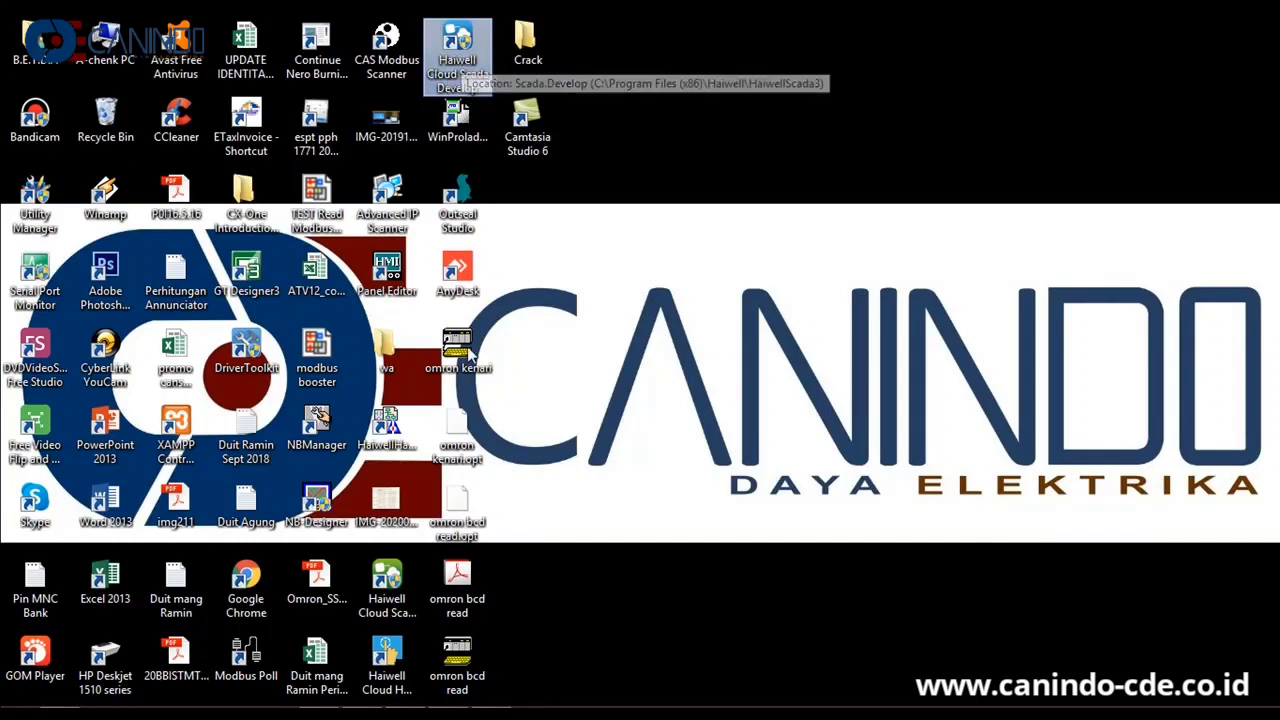
key("Return")
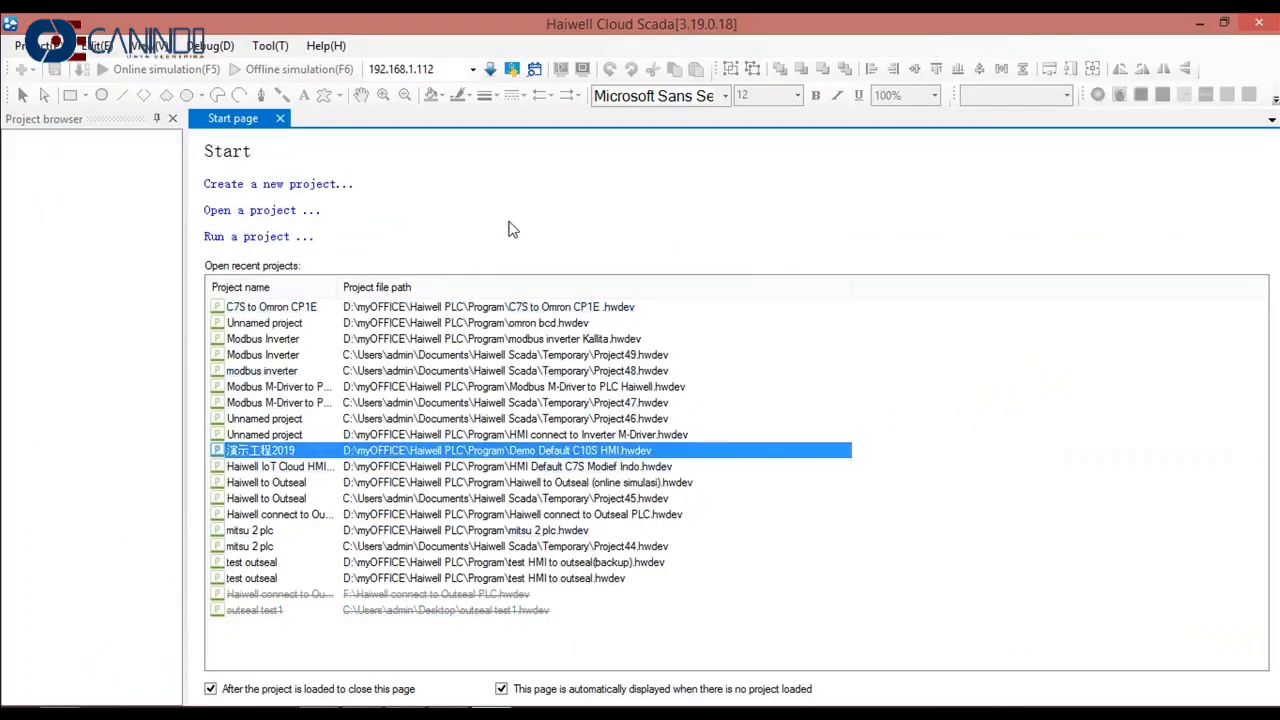
Create a new project named Modbus Inverter M-Driver with Haiwell HMI C7S as the runtime platform.
left_click(262, 190)
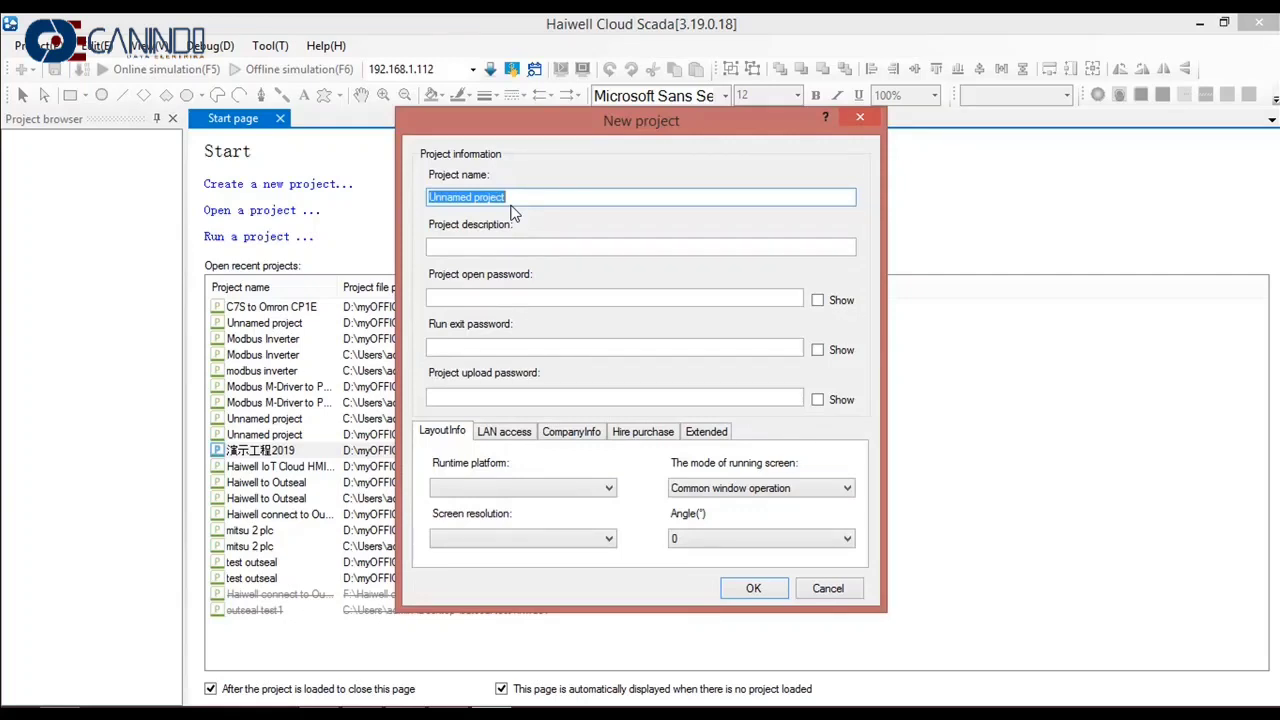
type("Mod")
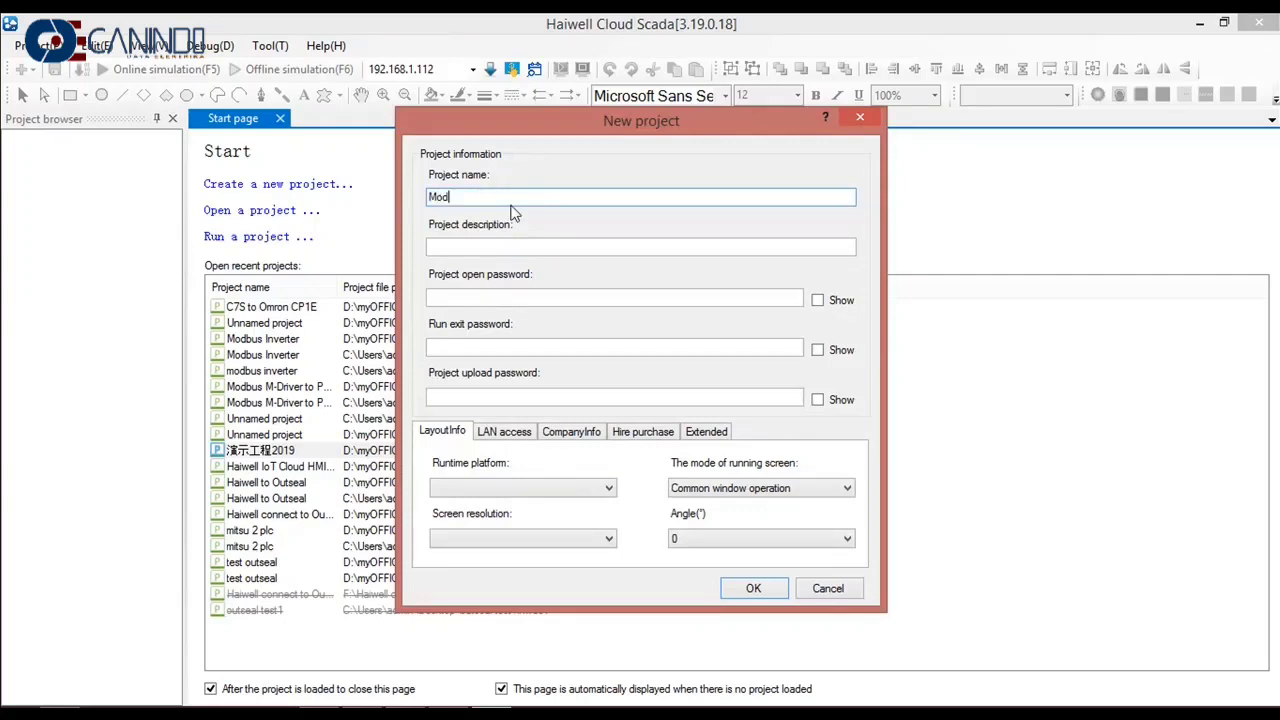
type("bus Inverter M-Driver")
left_click(517, 489)
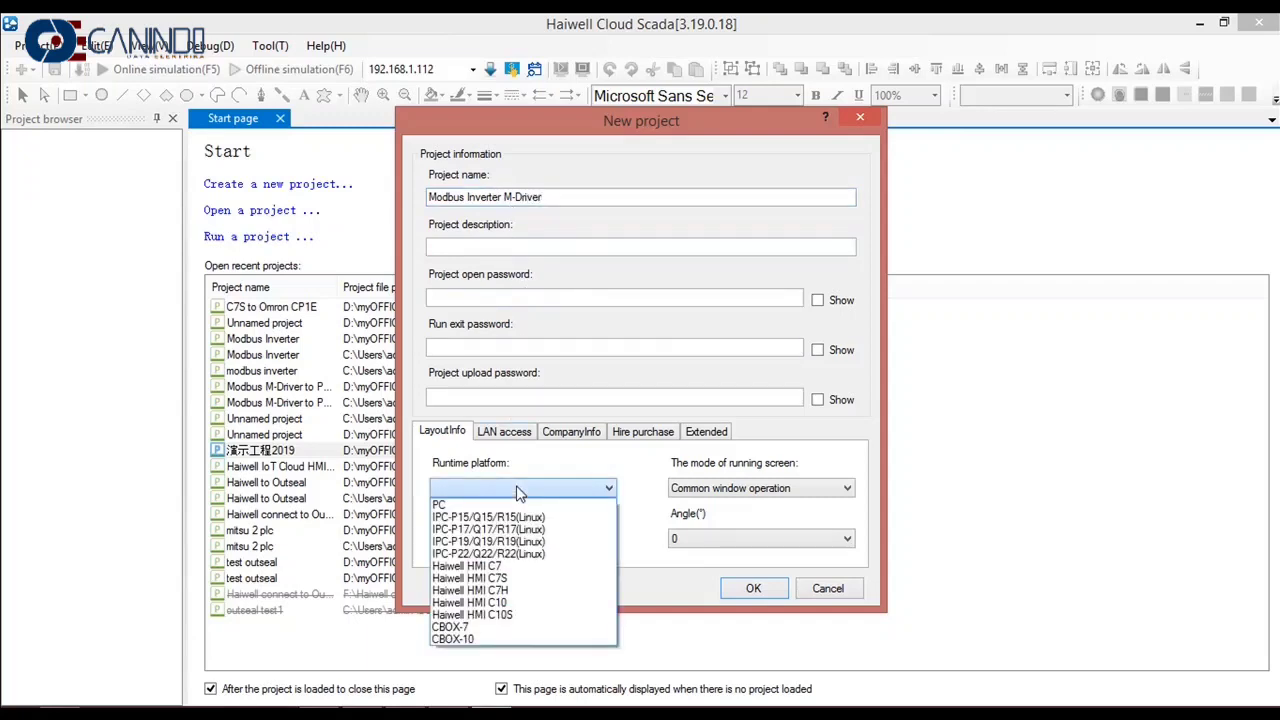
left_click(497, 582)
left_click(753, 588)
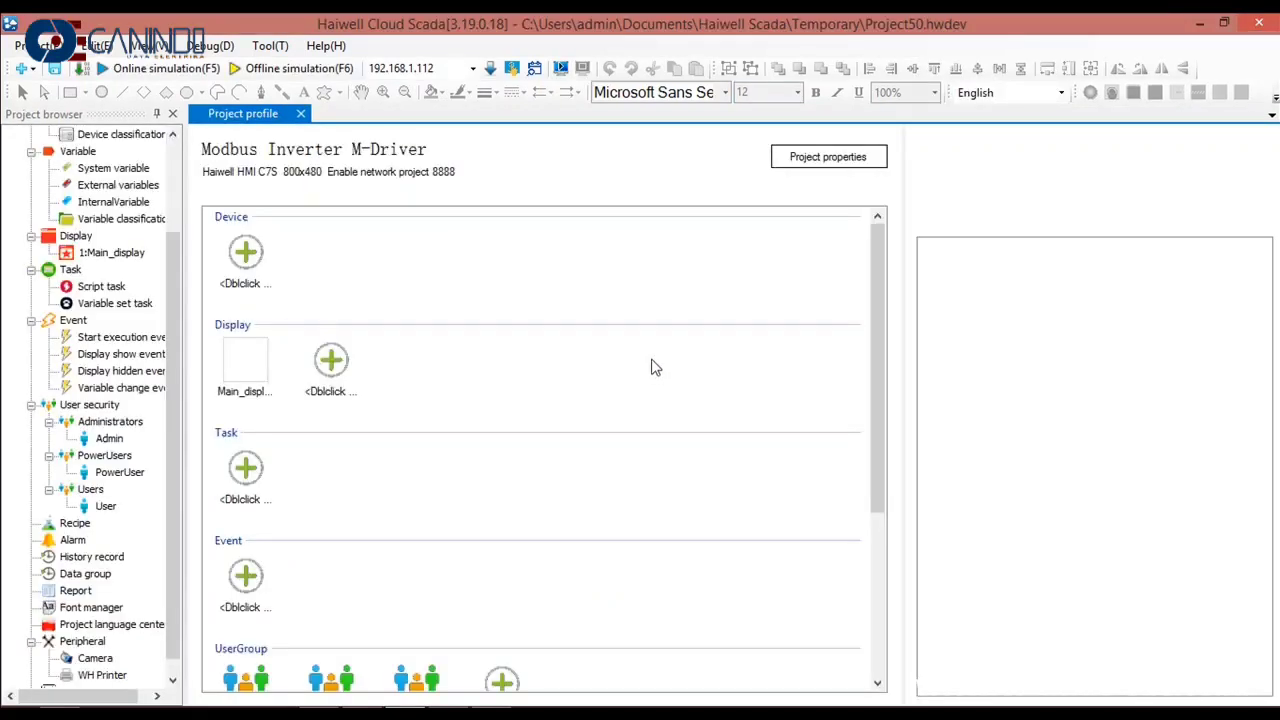
Add a HaiwellPLC device over Ethernet (TCP/IP) with its default properties and choose to define its variables.
left_click(247, 259)
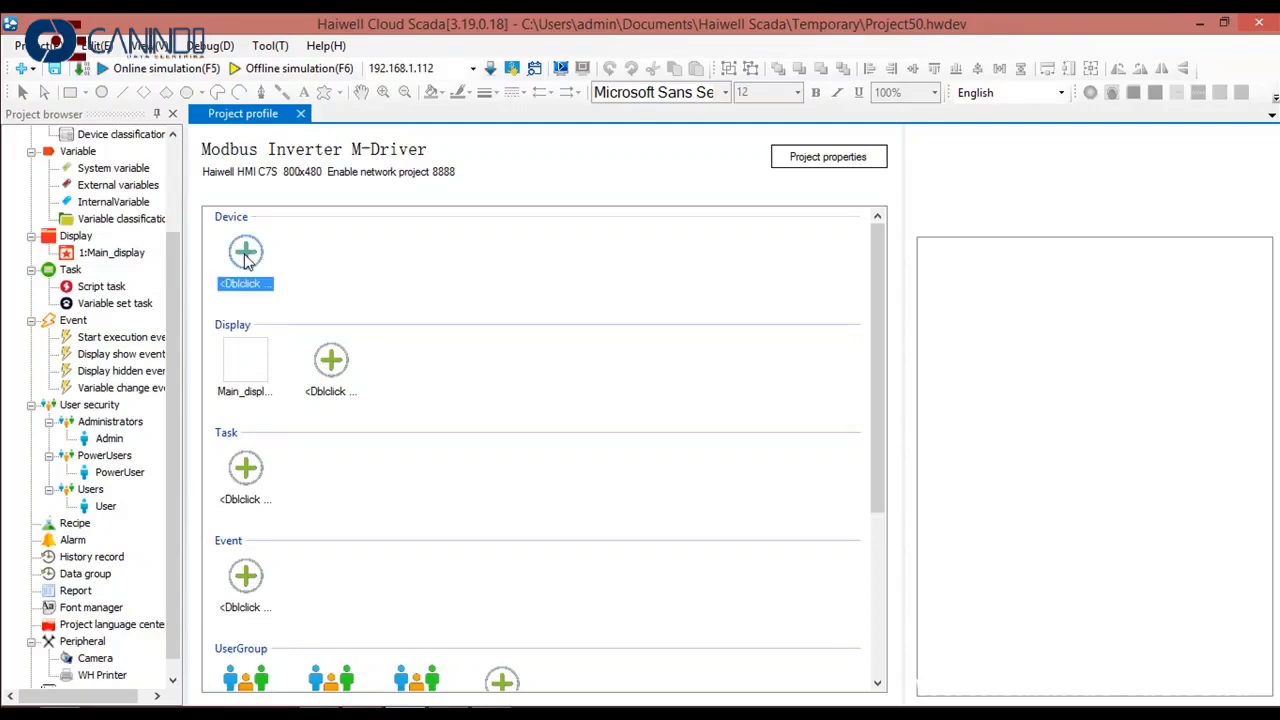
double_click(247, 259)
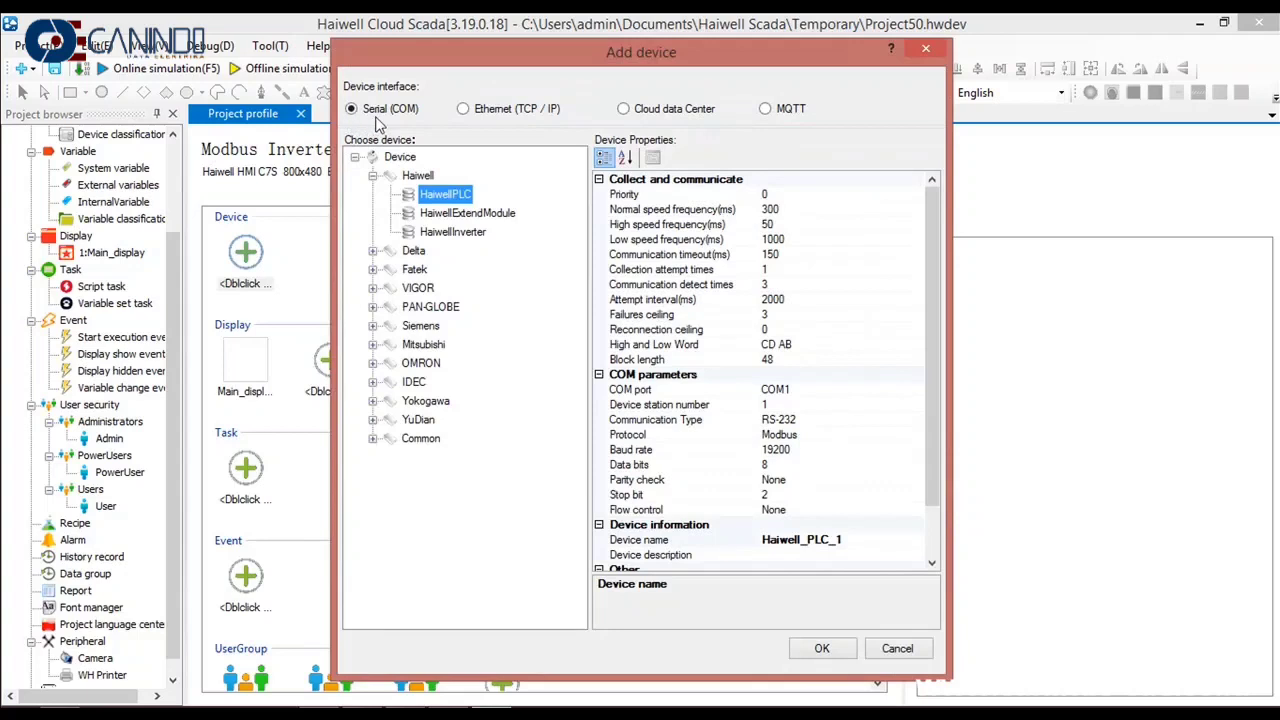
left_click(463, 109)
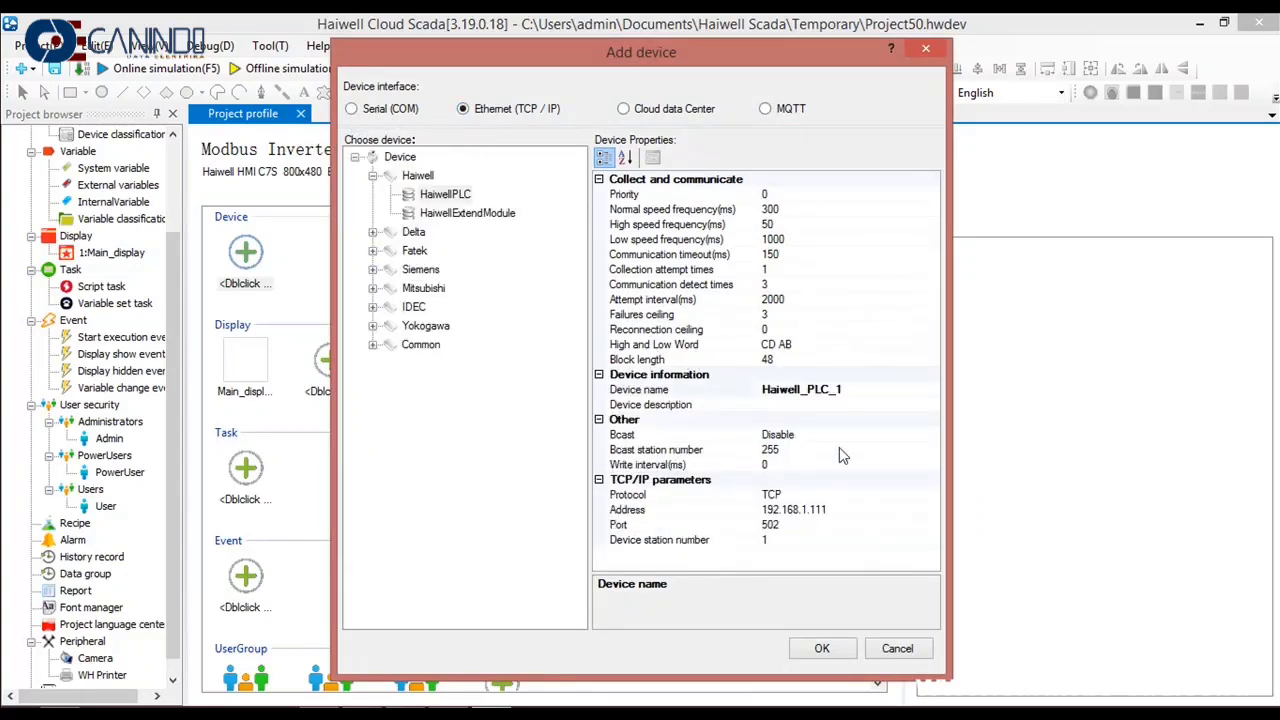
left_click(813, 650)
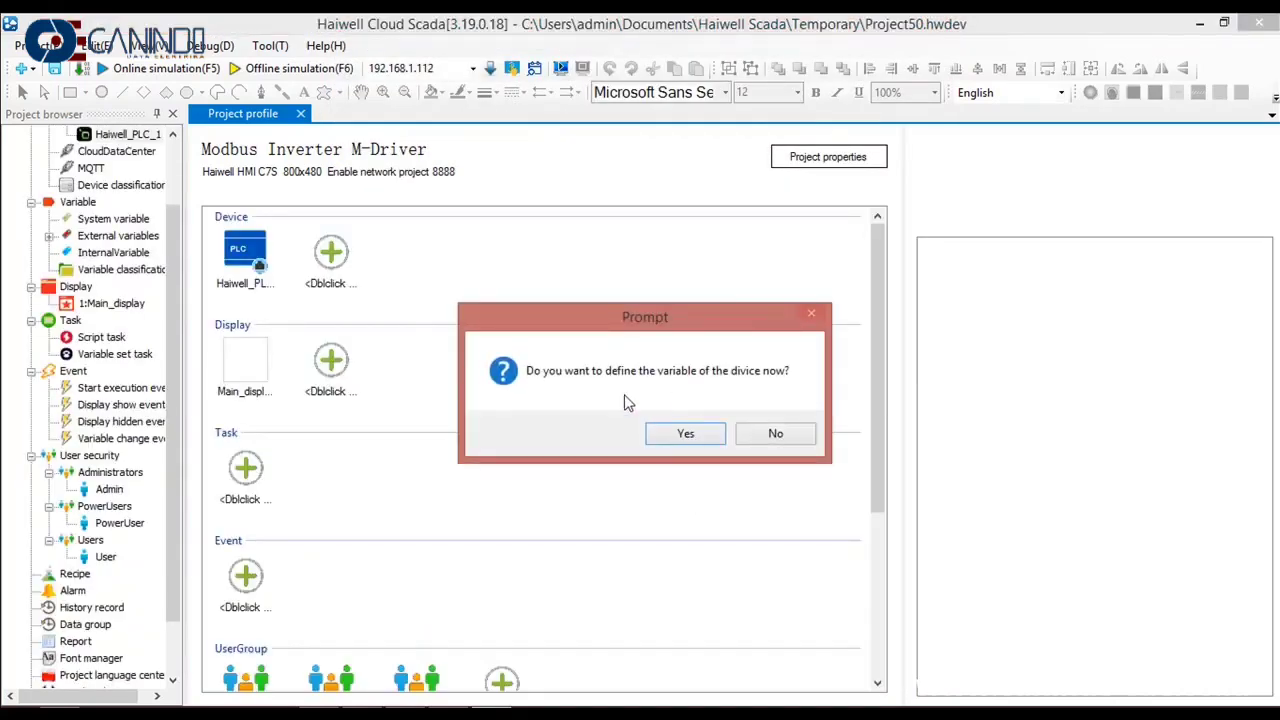
left_click(688, 436)
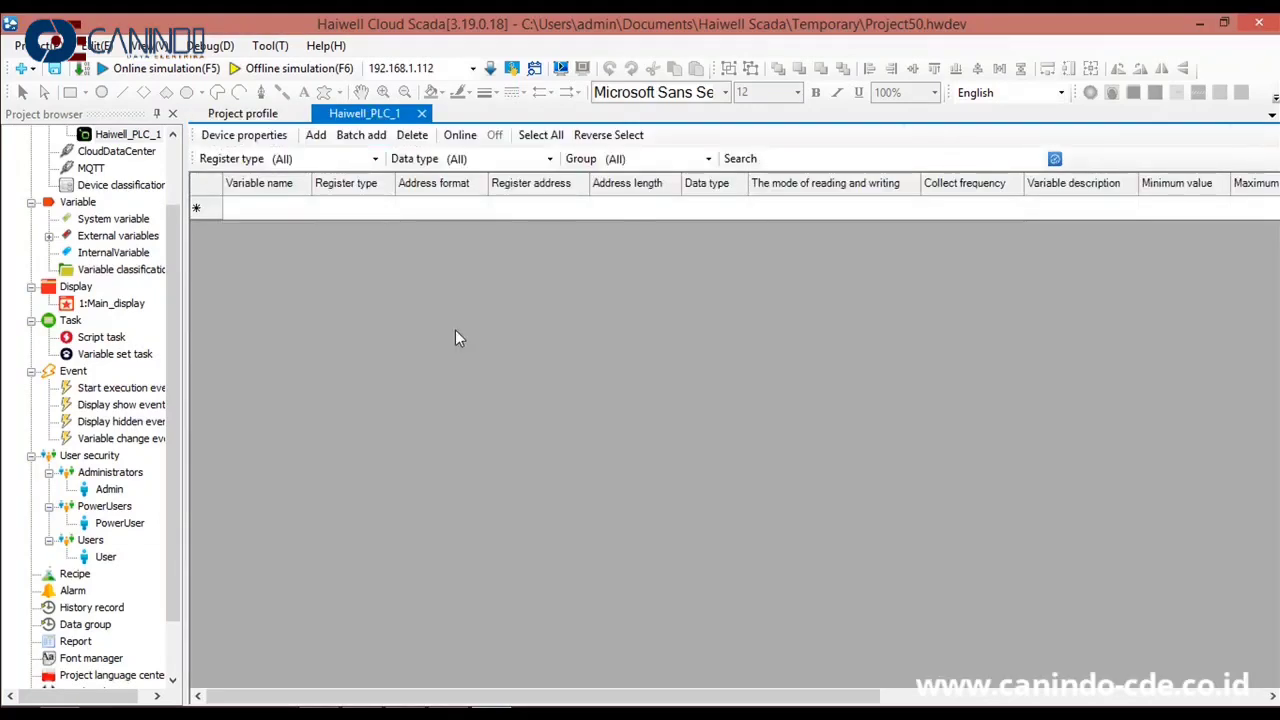
Define the device's first variable as RunHz with register type V (Internal data register).
left_click(286, 206)
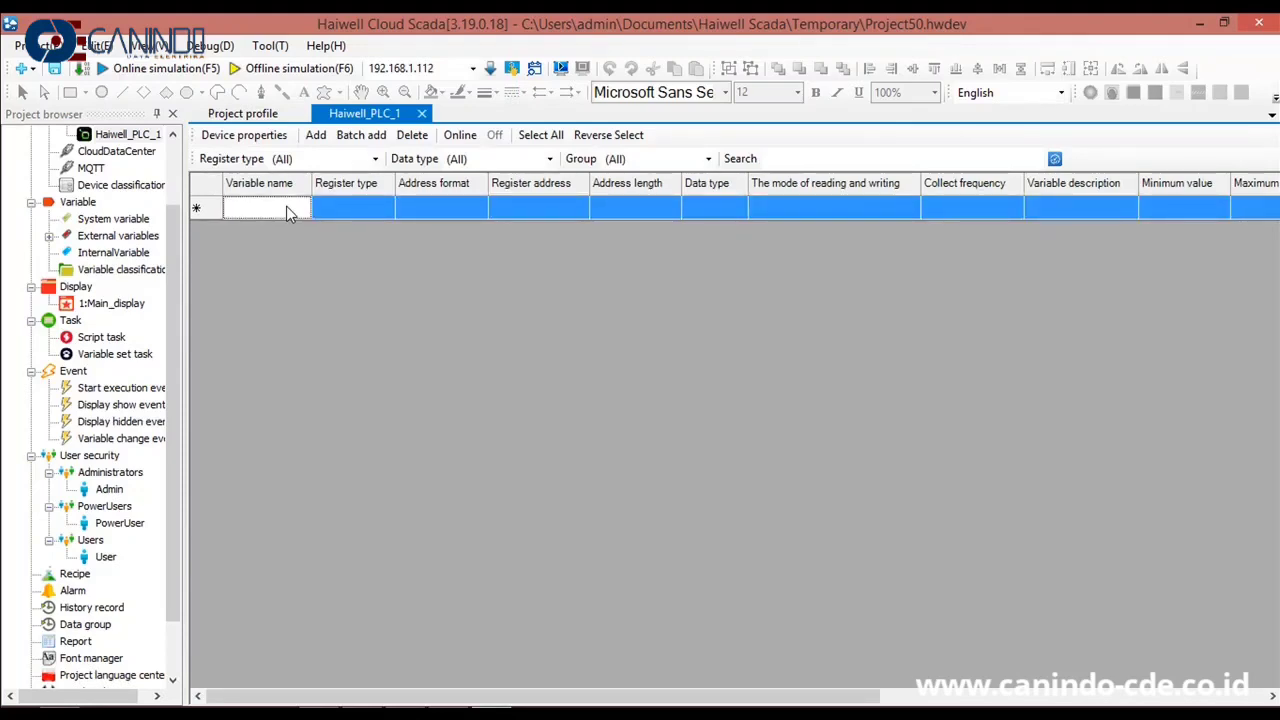
type("X0")
key("BackSpace")
key("BackSpace")
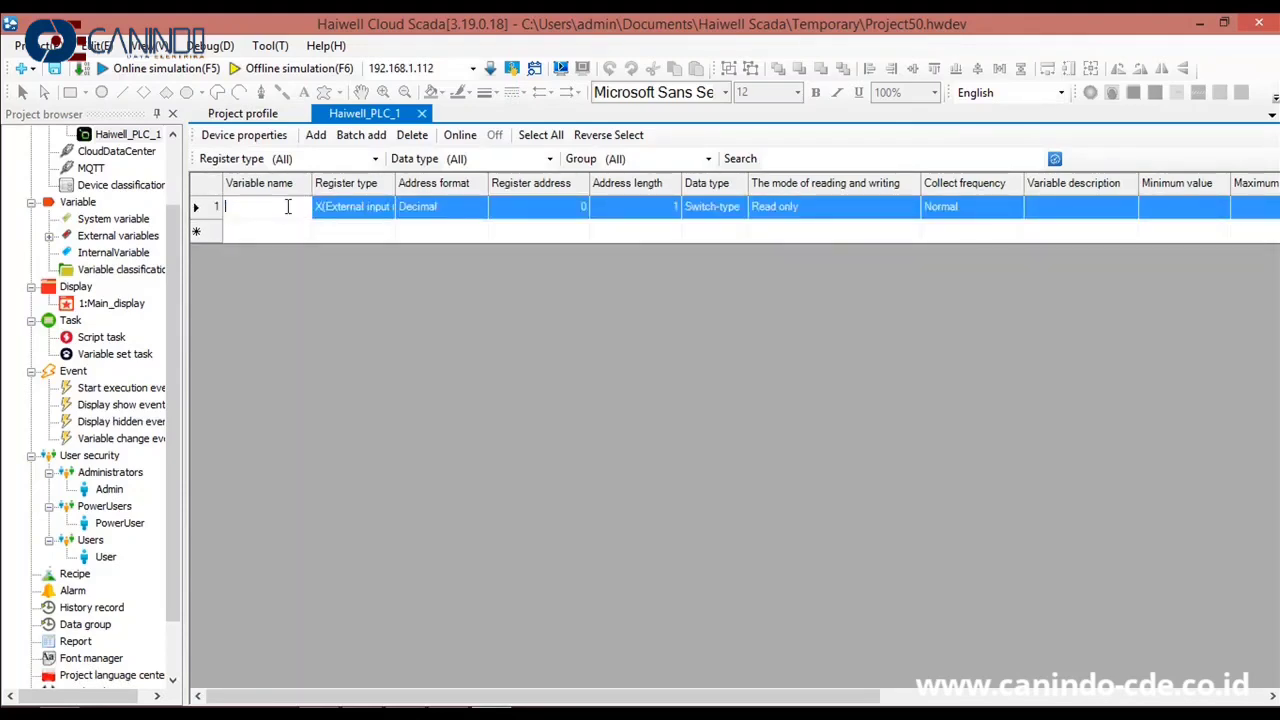
type("RunHz")
left_click(384, 210)
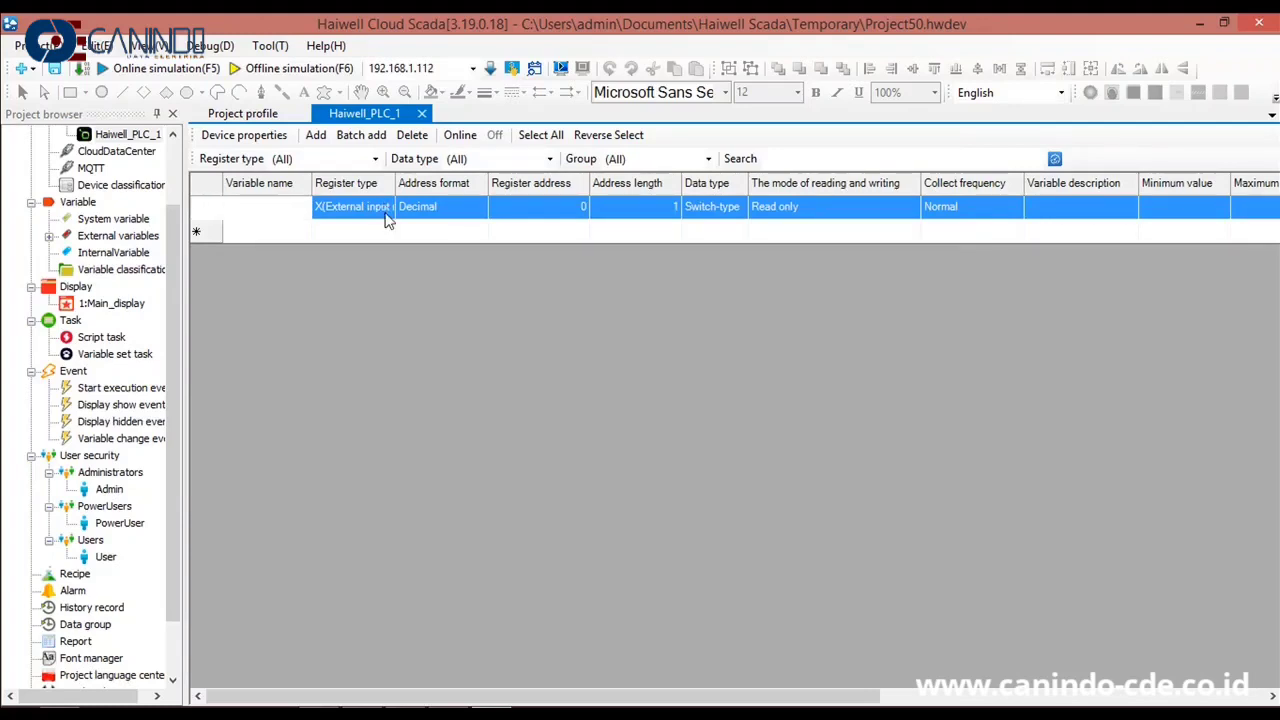
left_click(396, 218)
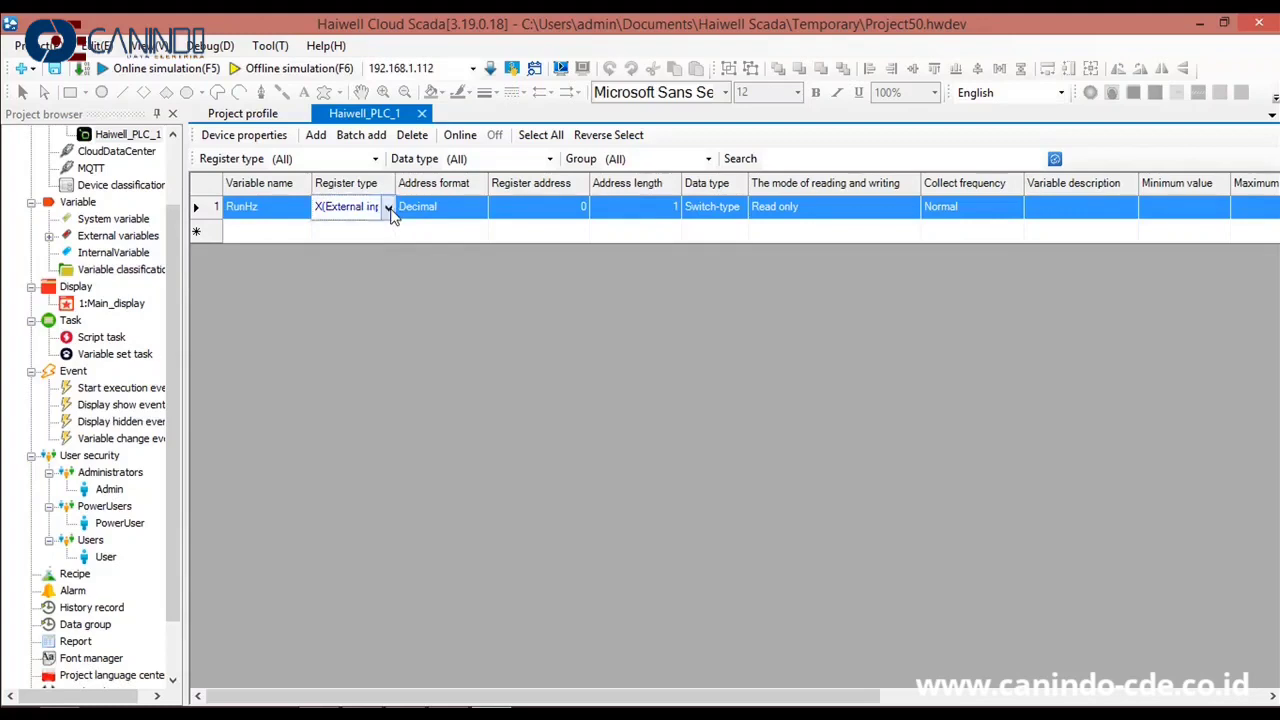
left_click(389, 210)
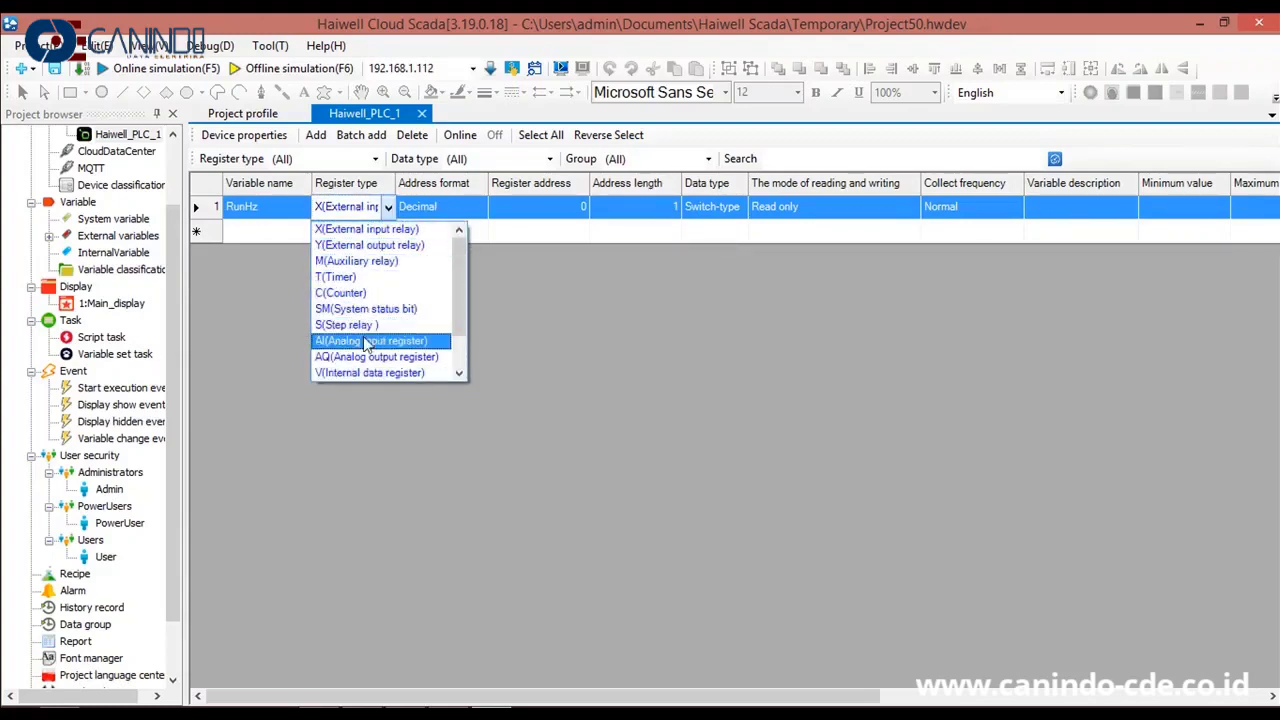
left_click(365, 372)
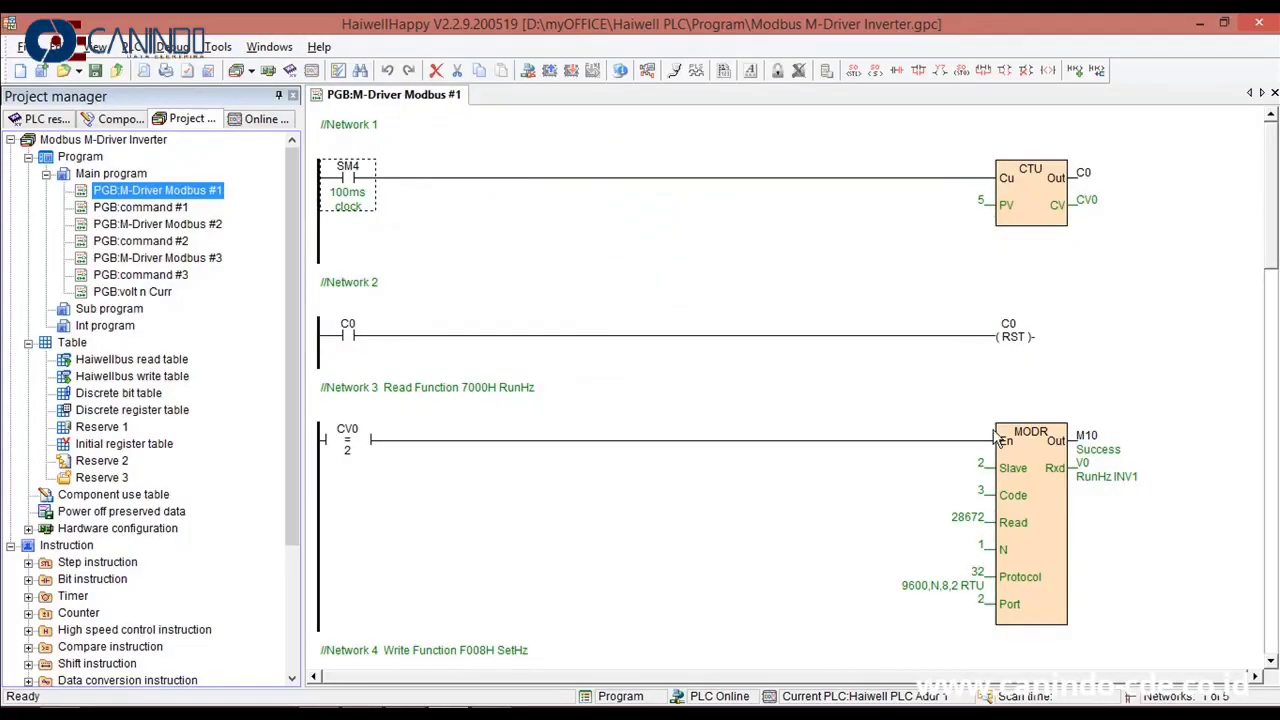
Add a variable SetHz at register address 10, checking the V registers in the HaiwellHappy ladder program.
scroll(1048, 443, "down", 1)
scroll(1048, 443, "down", 2)
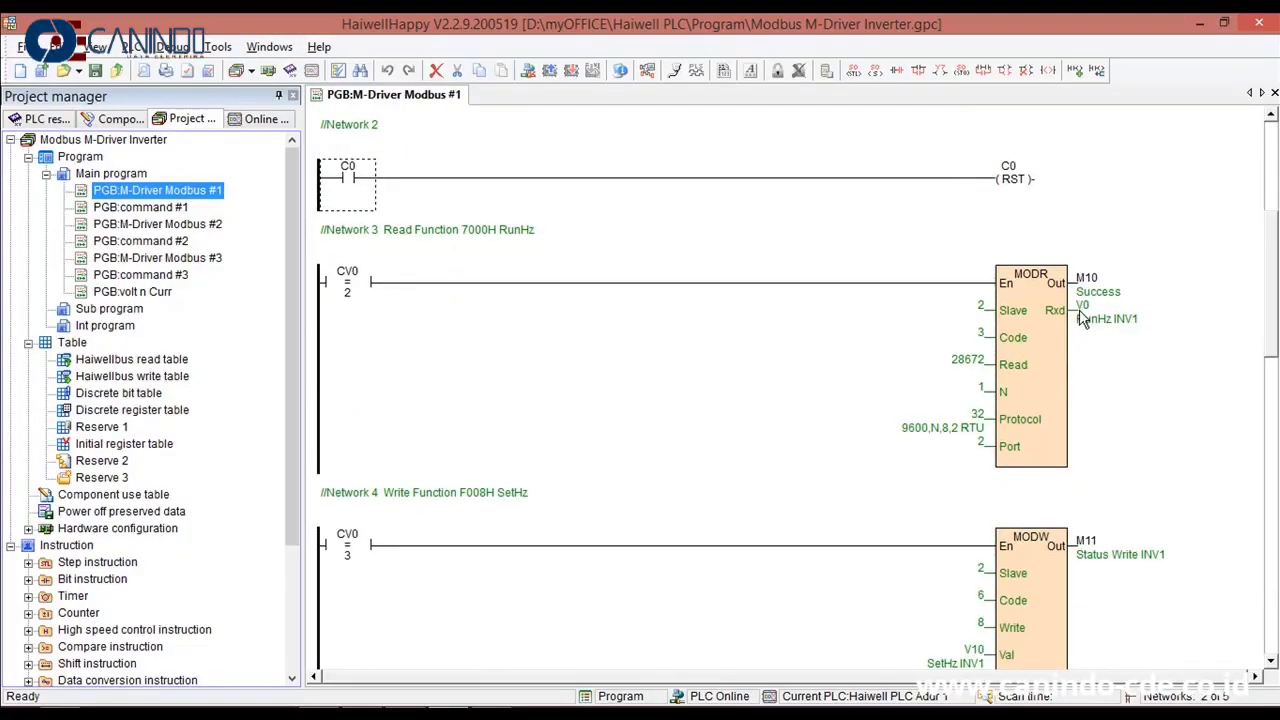
scroll(1080, 375, "down", 3)
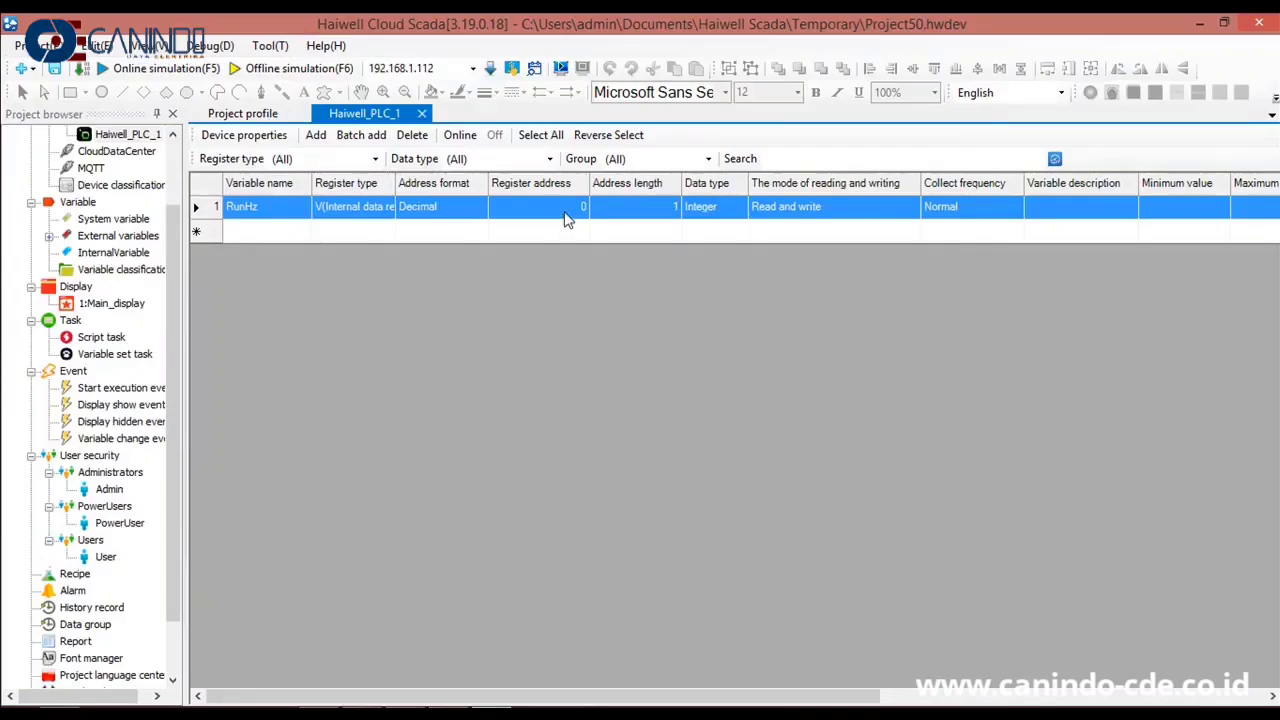
left_click(271, 231)
type("S")
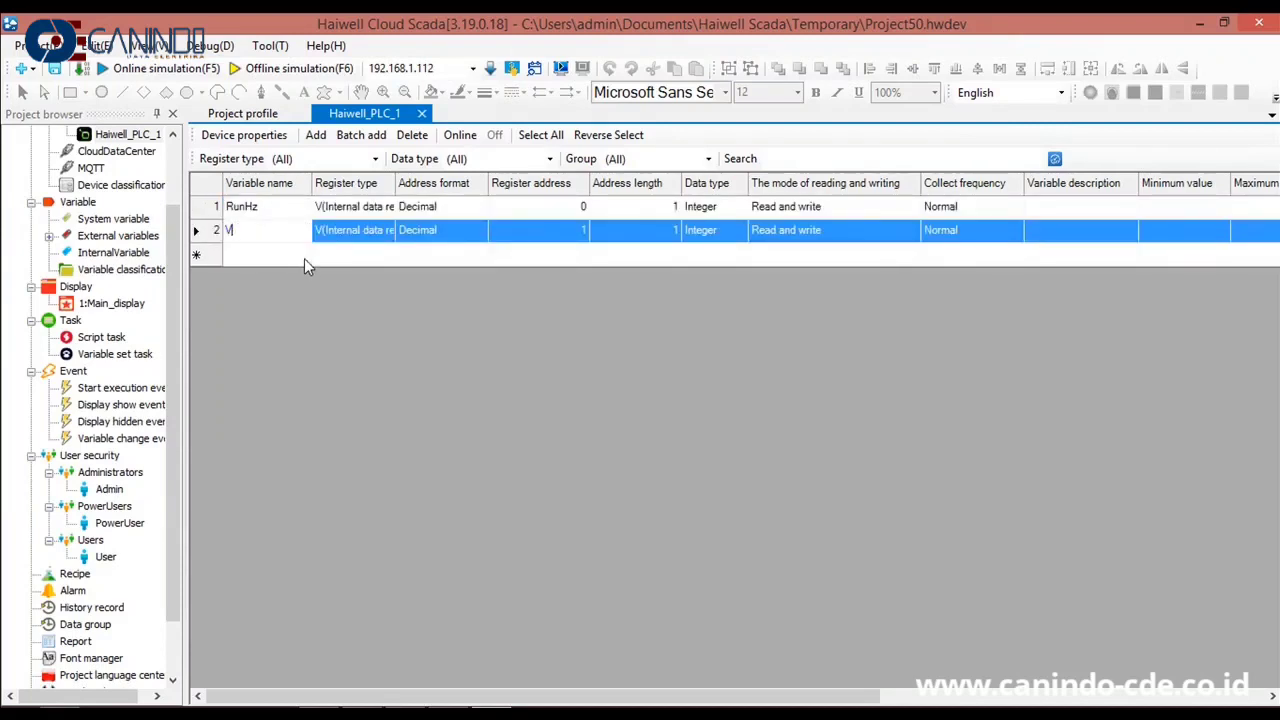
type("etHz")
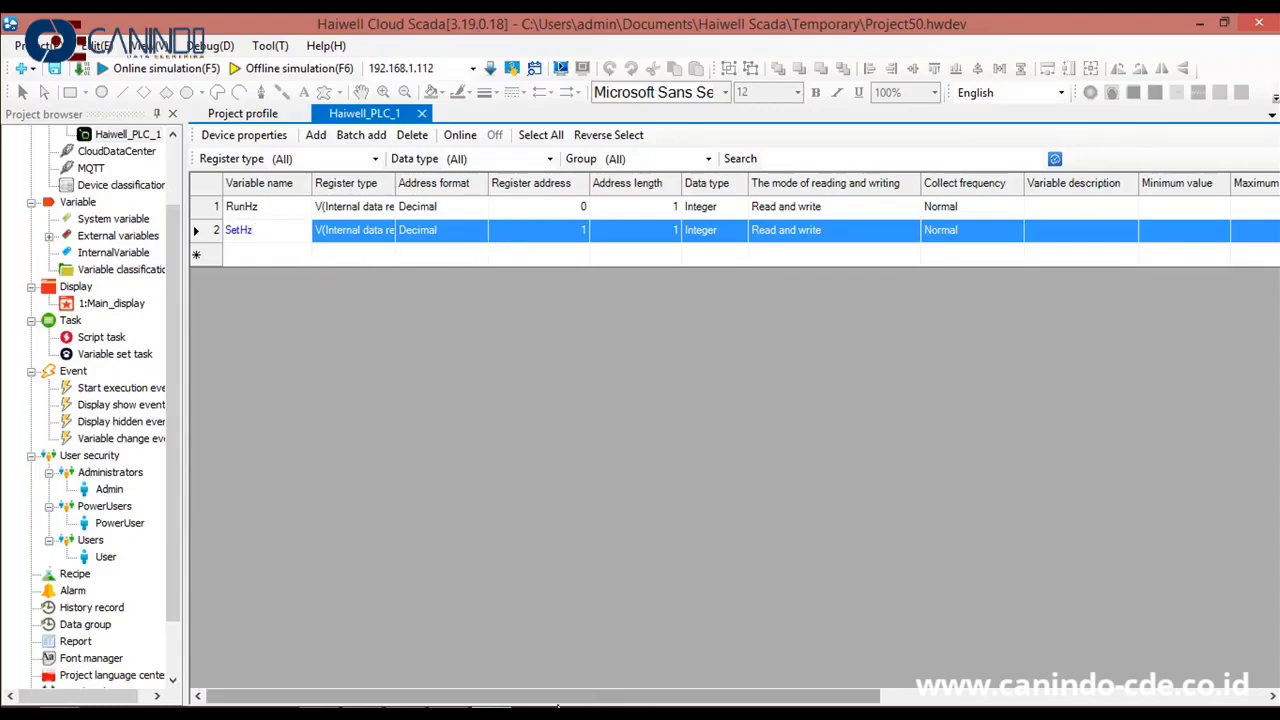
left_click(558, 705)
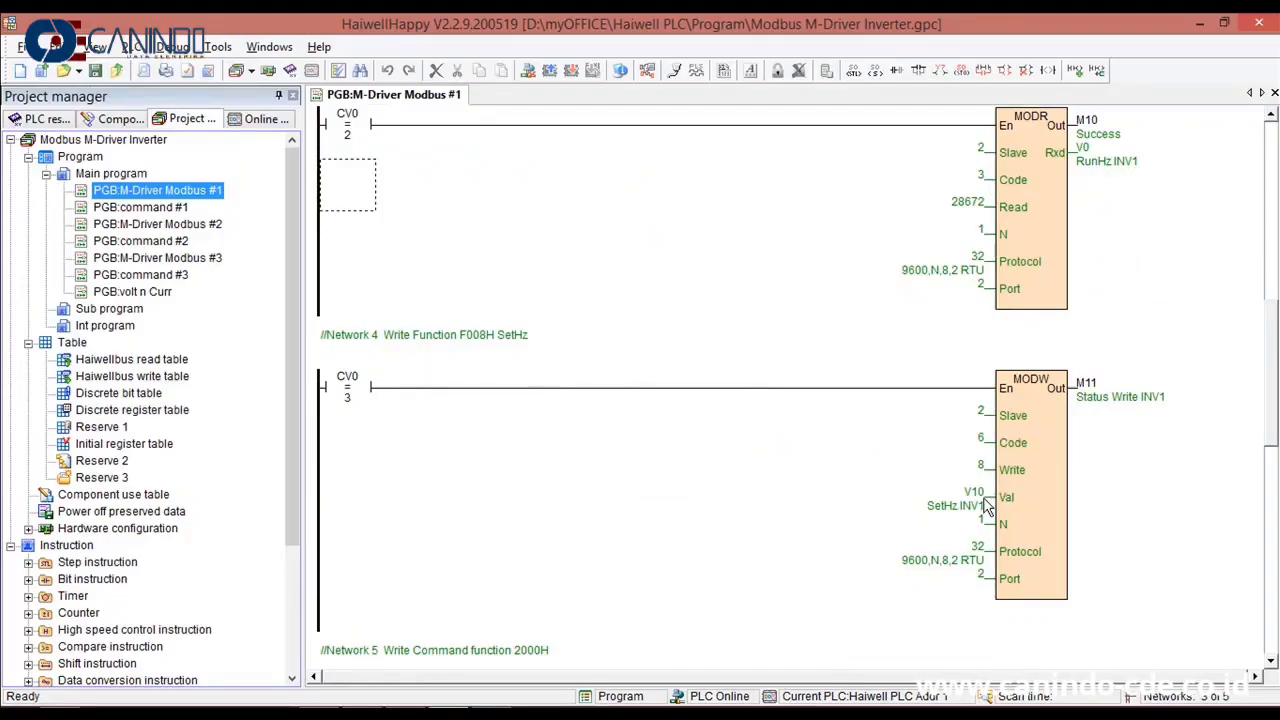
left_click(540, 705)
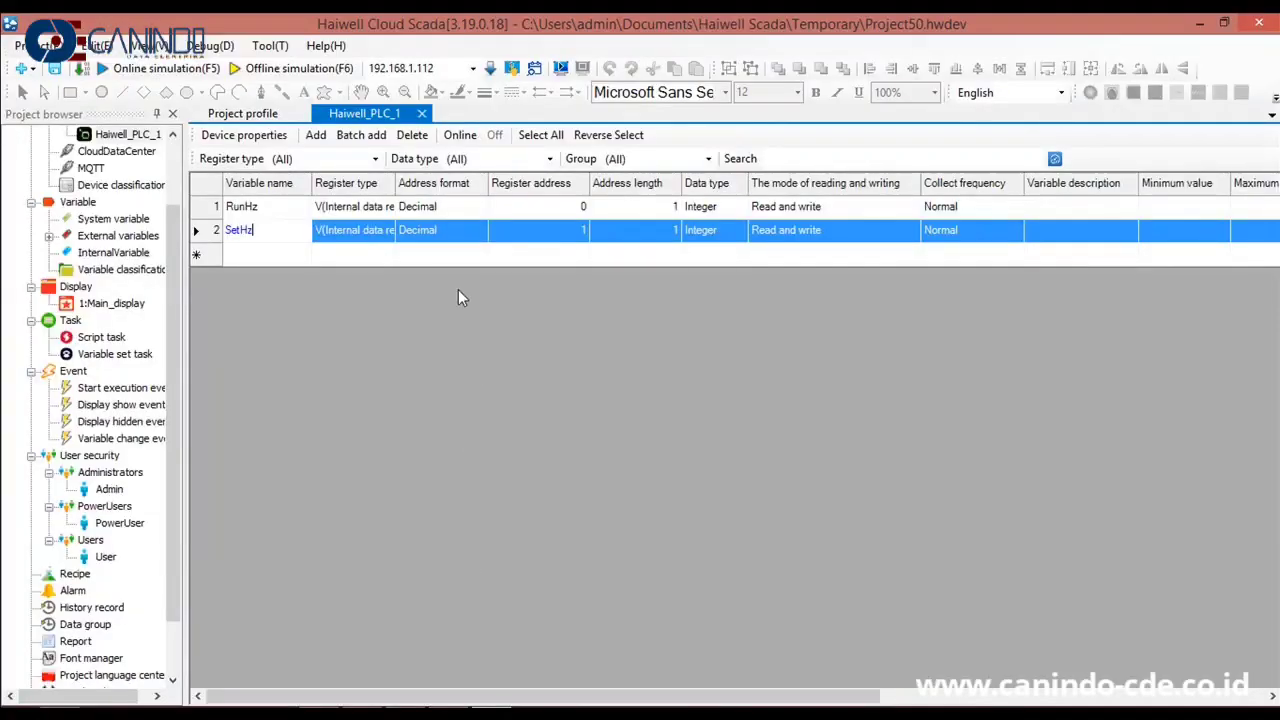
left_click(552, 228)
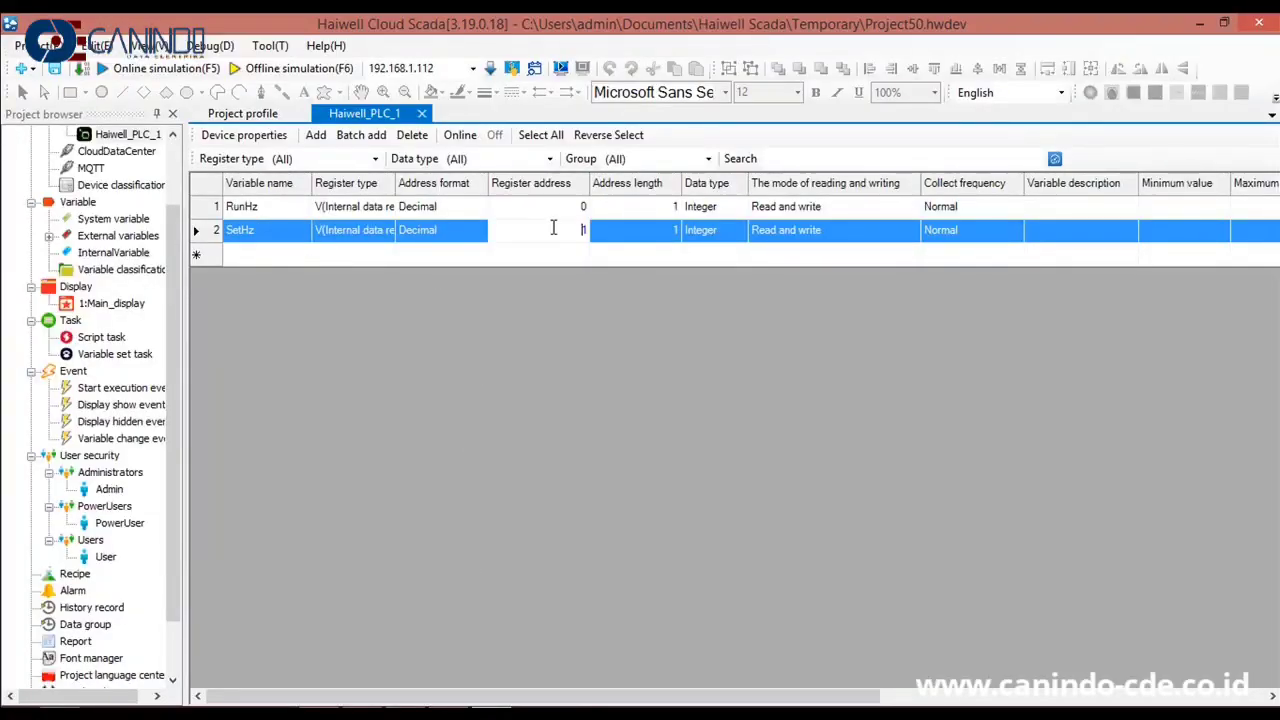
type("0")
Add a third variable named Command at register address 1000, consulting the write command network in the HaiwellHappy ladder program.
left_click(278, 255)
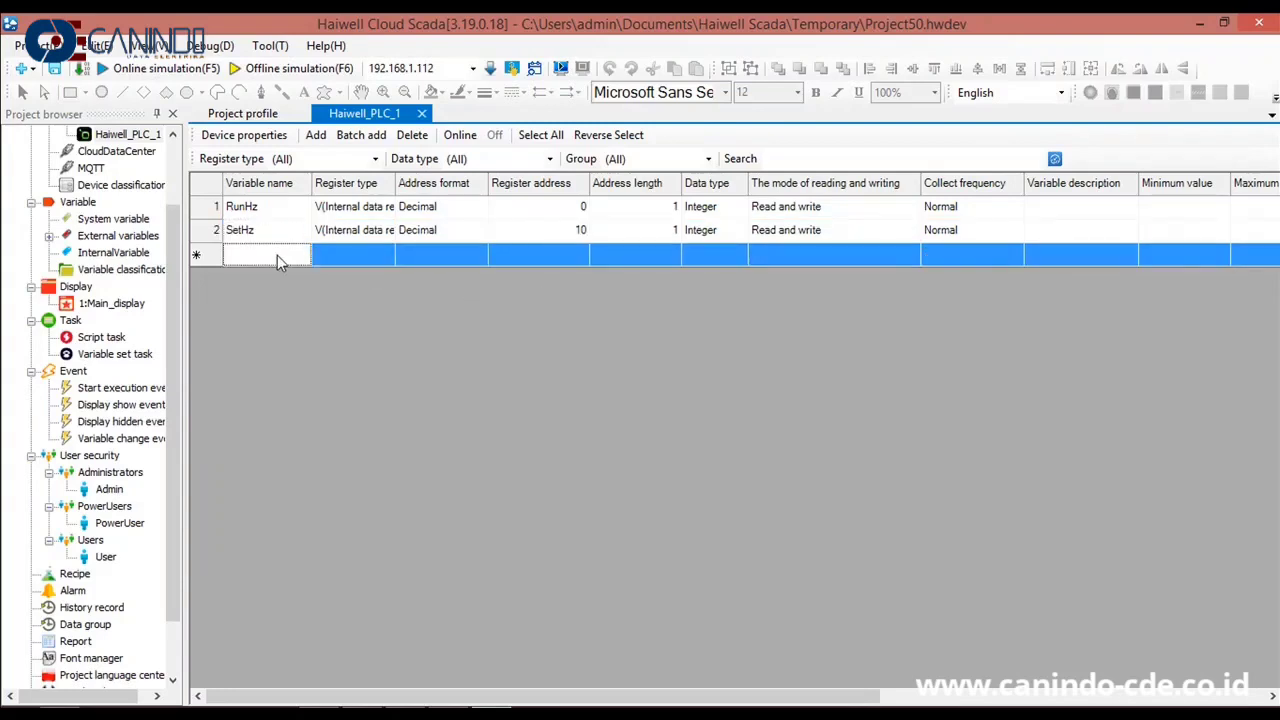
key("BackSpace")
key("BackSpace")
key("BackSpace")
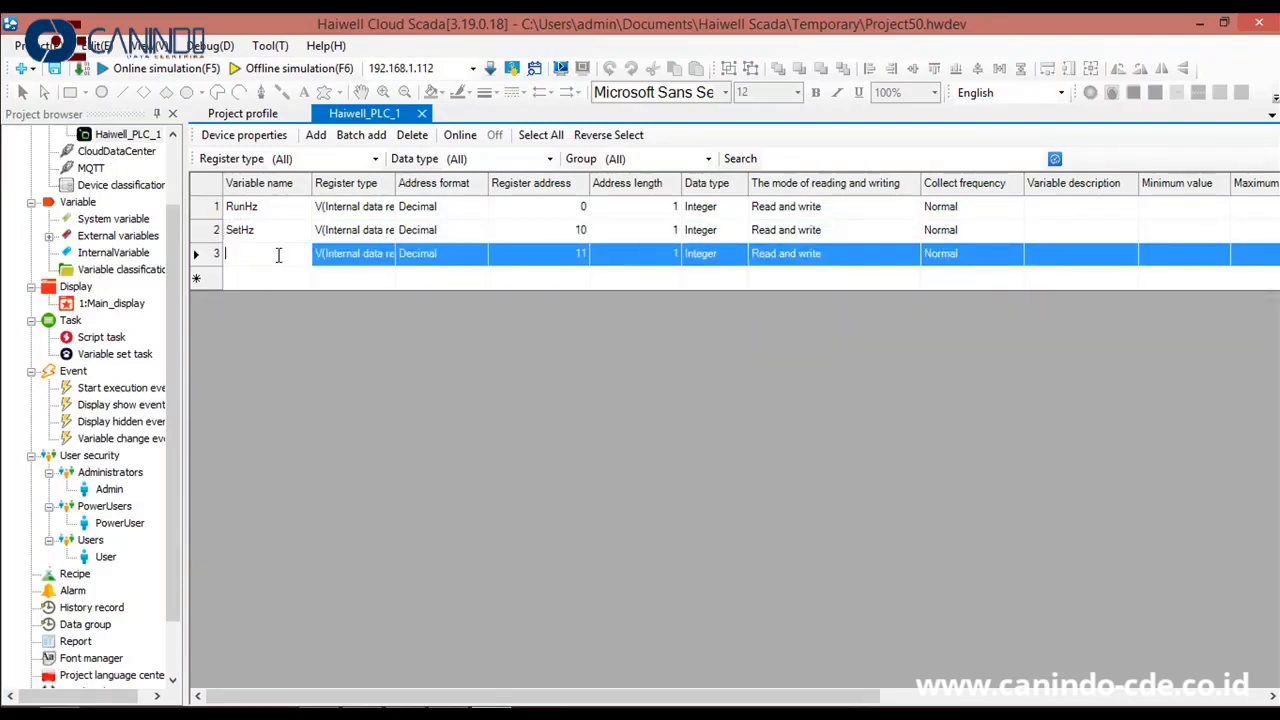
type("Command")
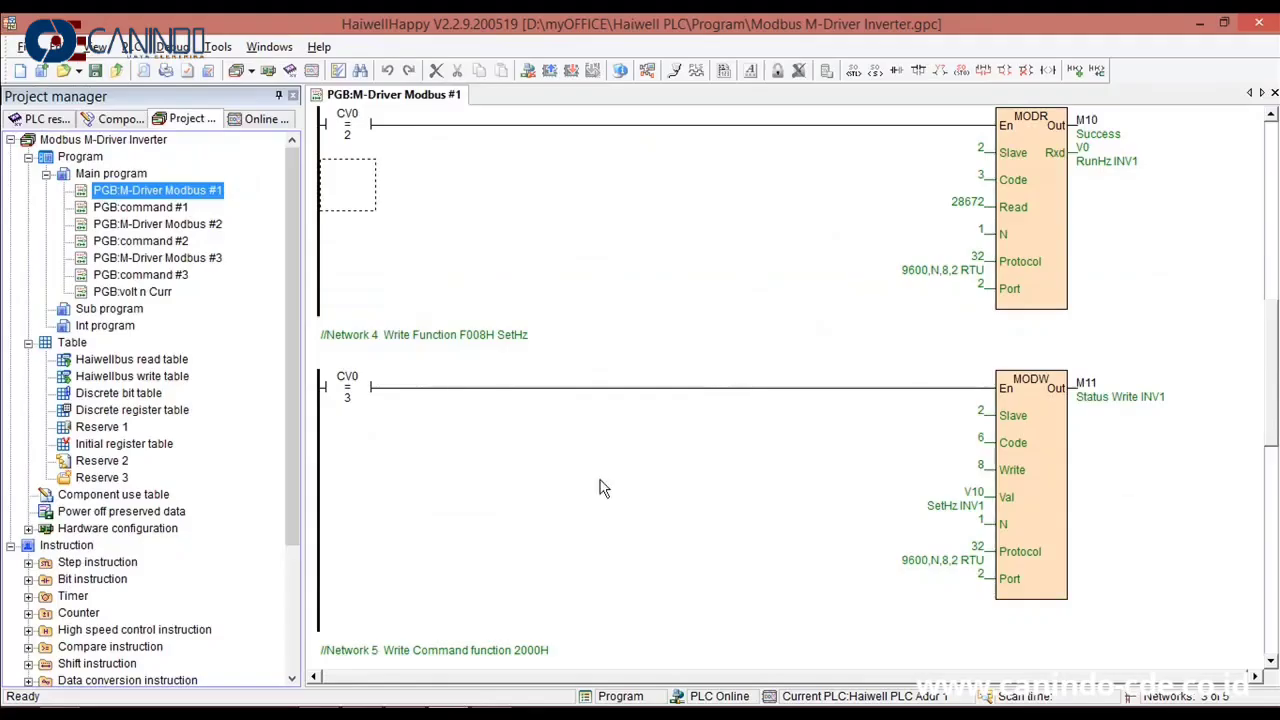
scroll(610, 485, "down", 1)
scroll(985, 540, "down", 1)
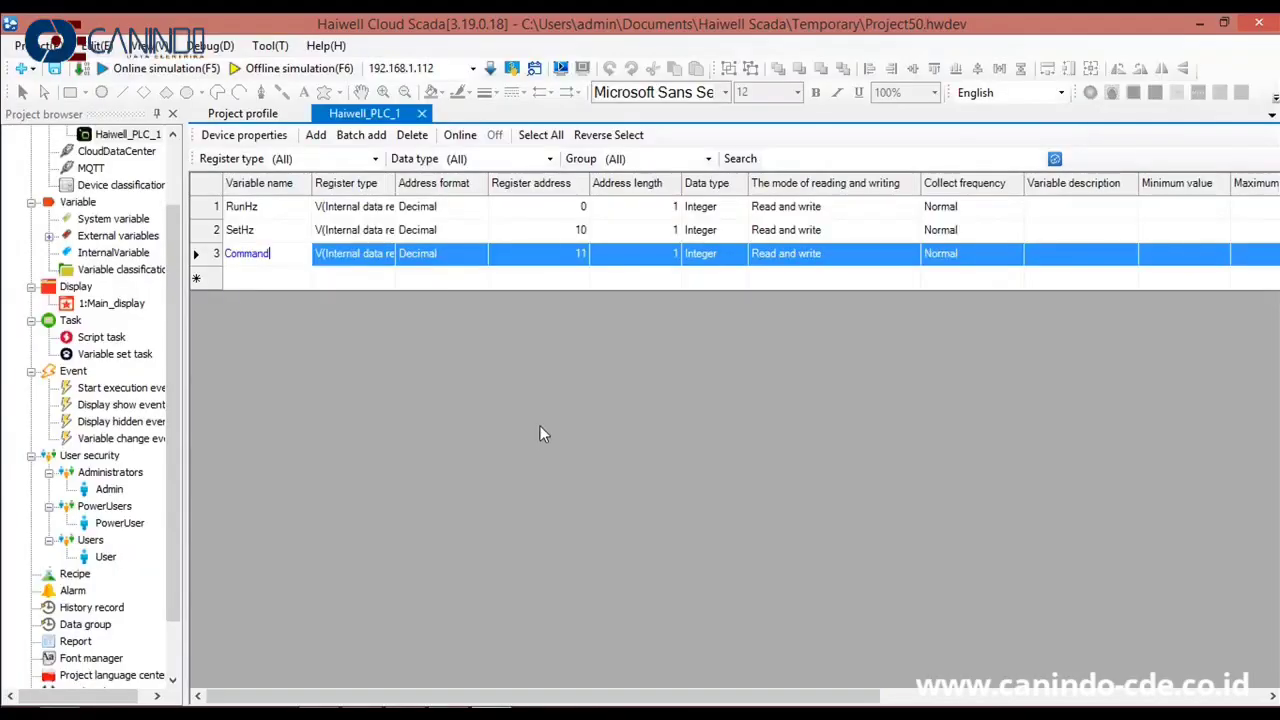
left_click(577, 254)
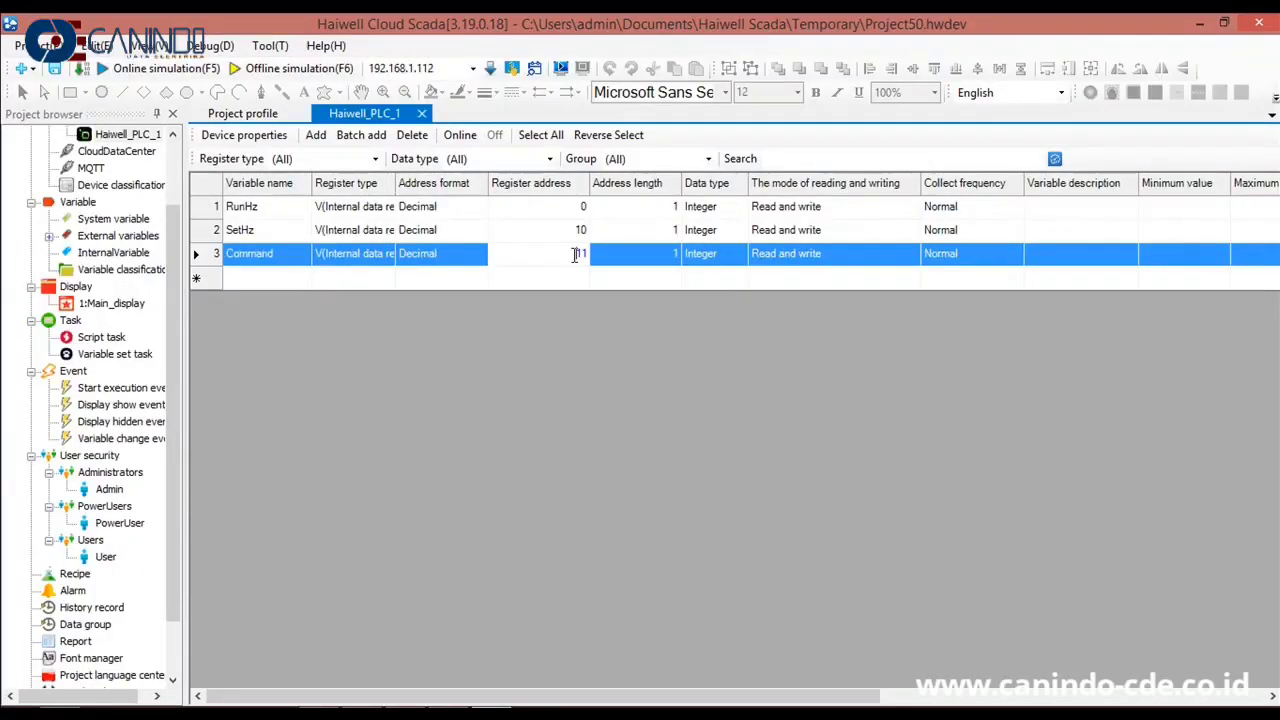
type("1000")
left_click(289, 261)
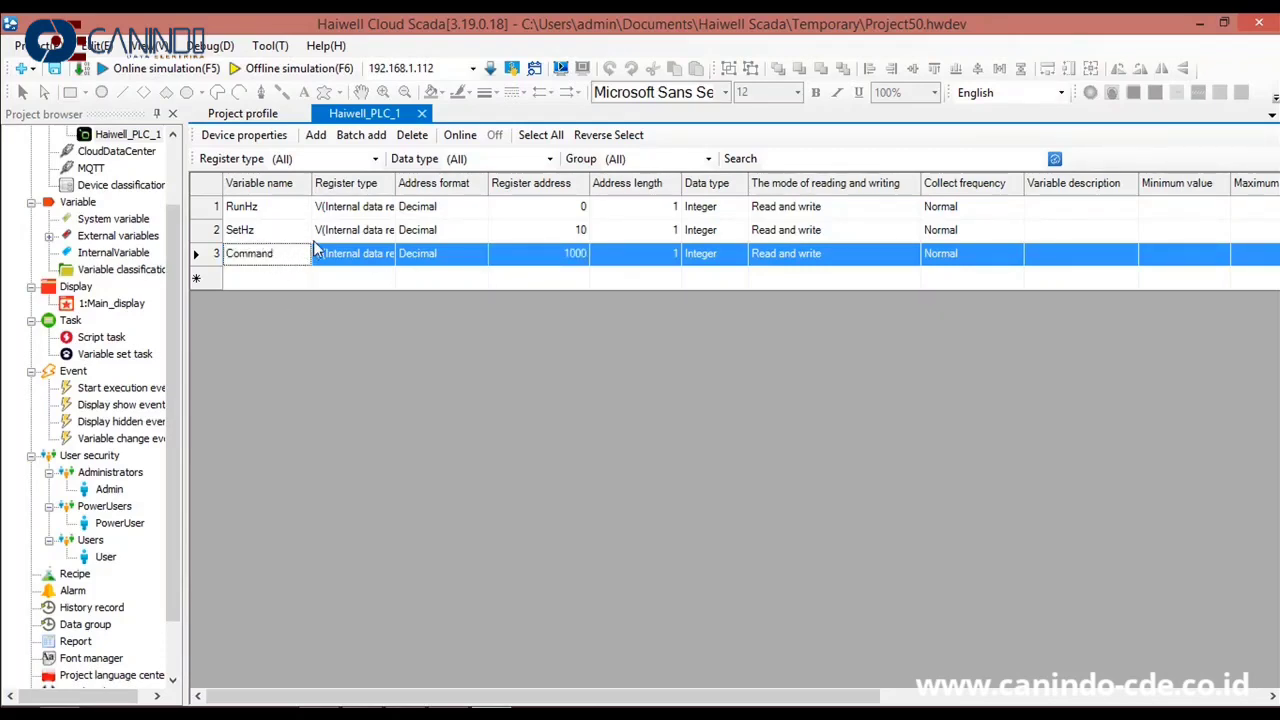
Open Main_display from the project profile for editing and show the Functional components in the graphics library.
left_click(266, 116)
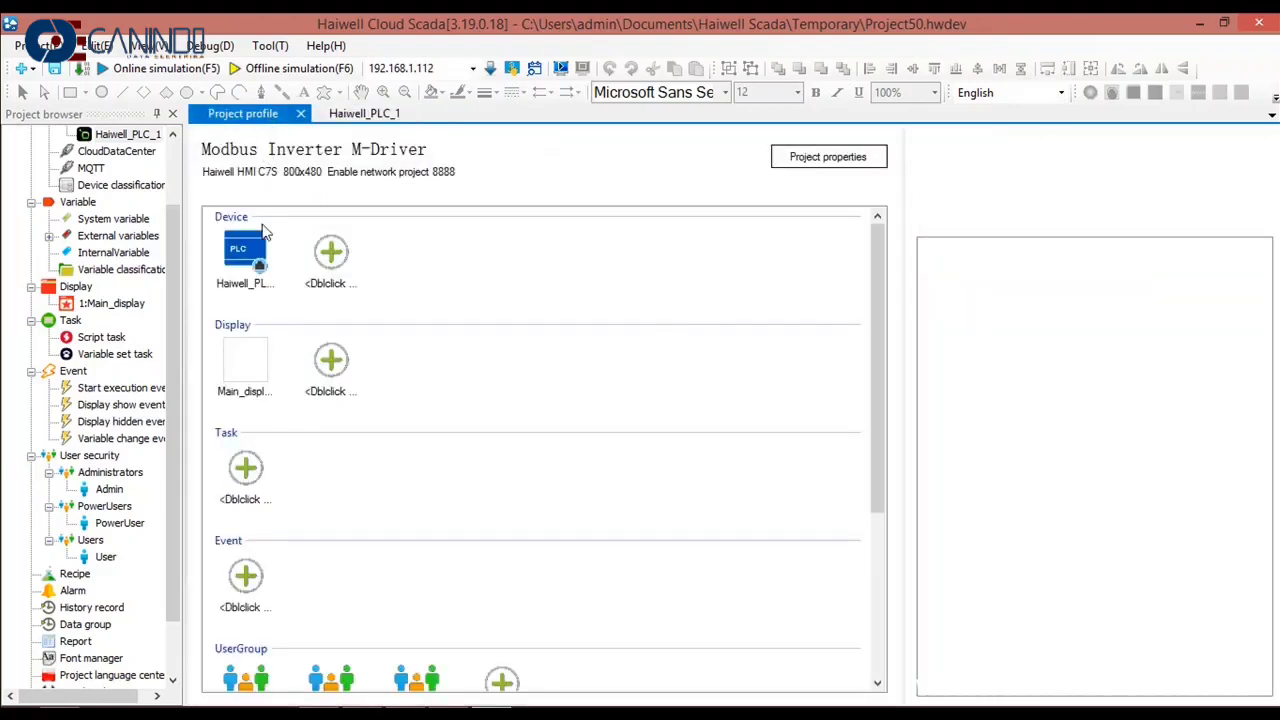
left_click(255, 364)
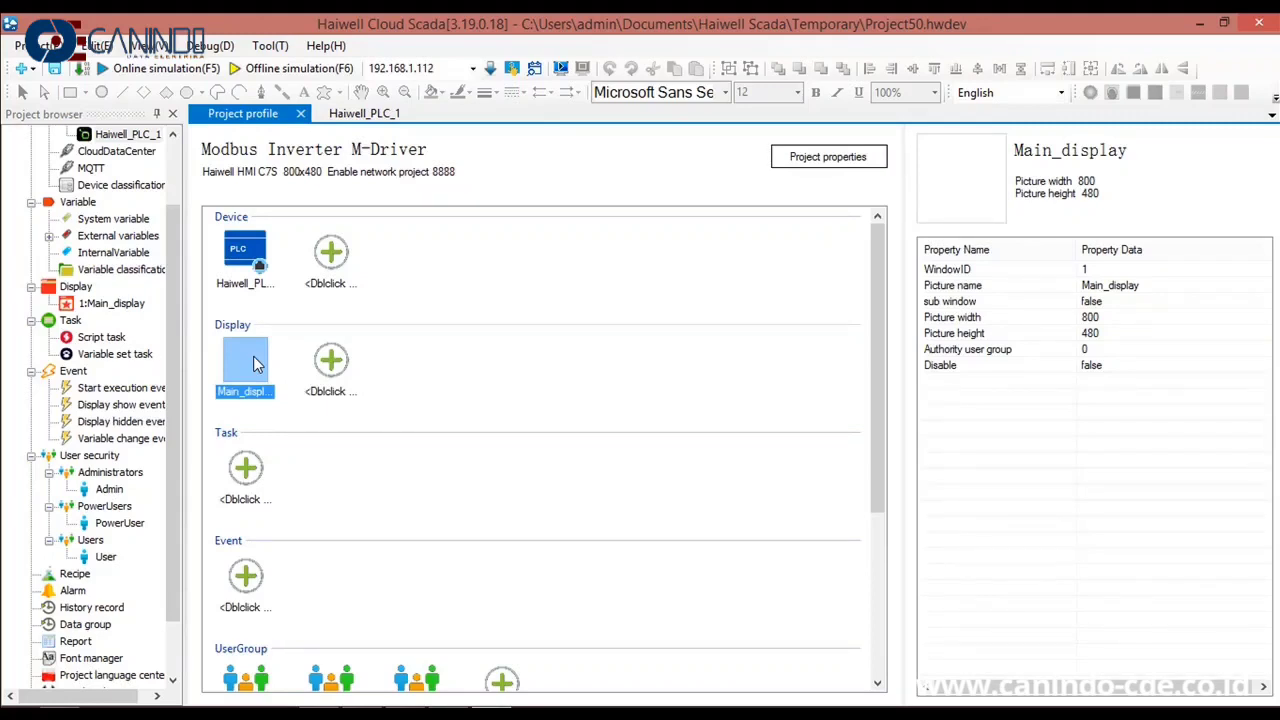
double_click(255, 364)
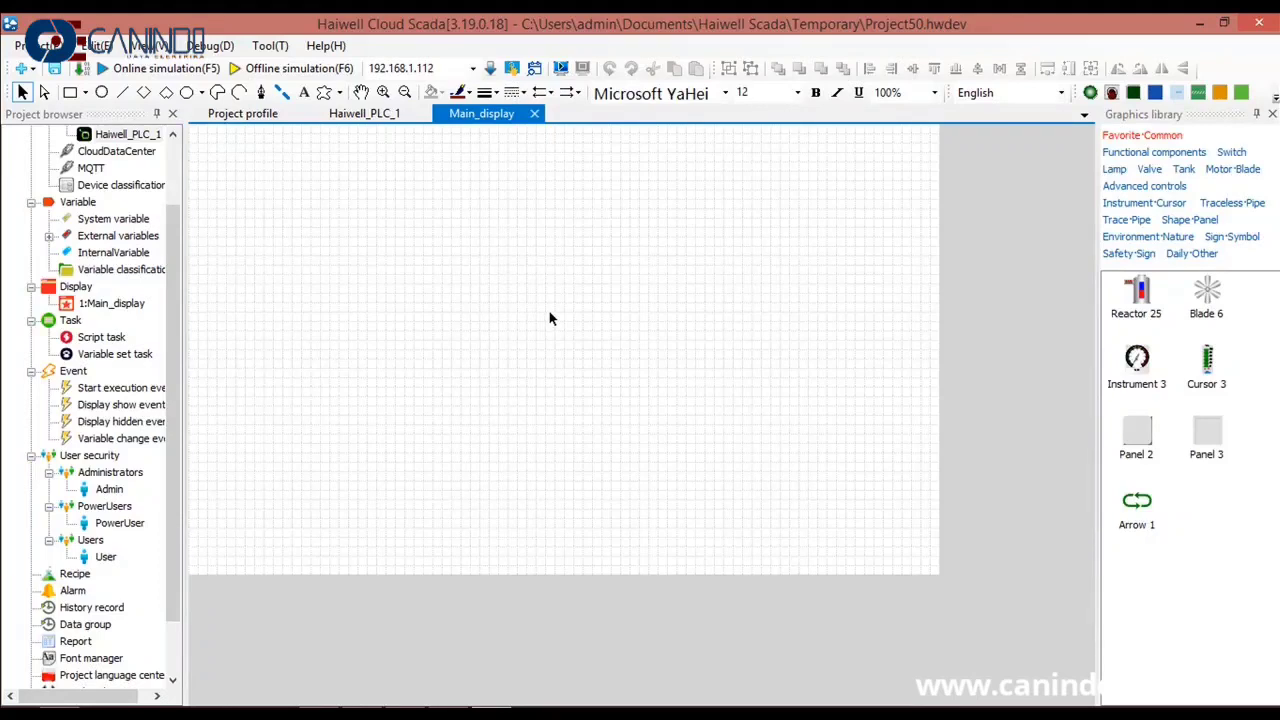
left_click(1147, 156)
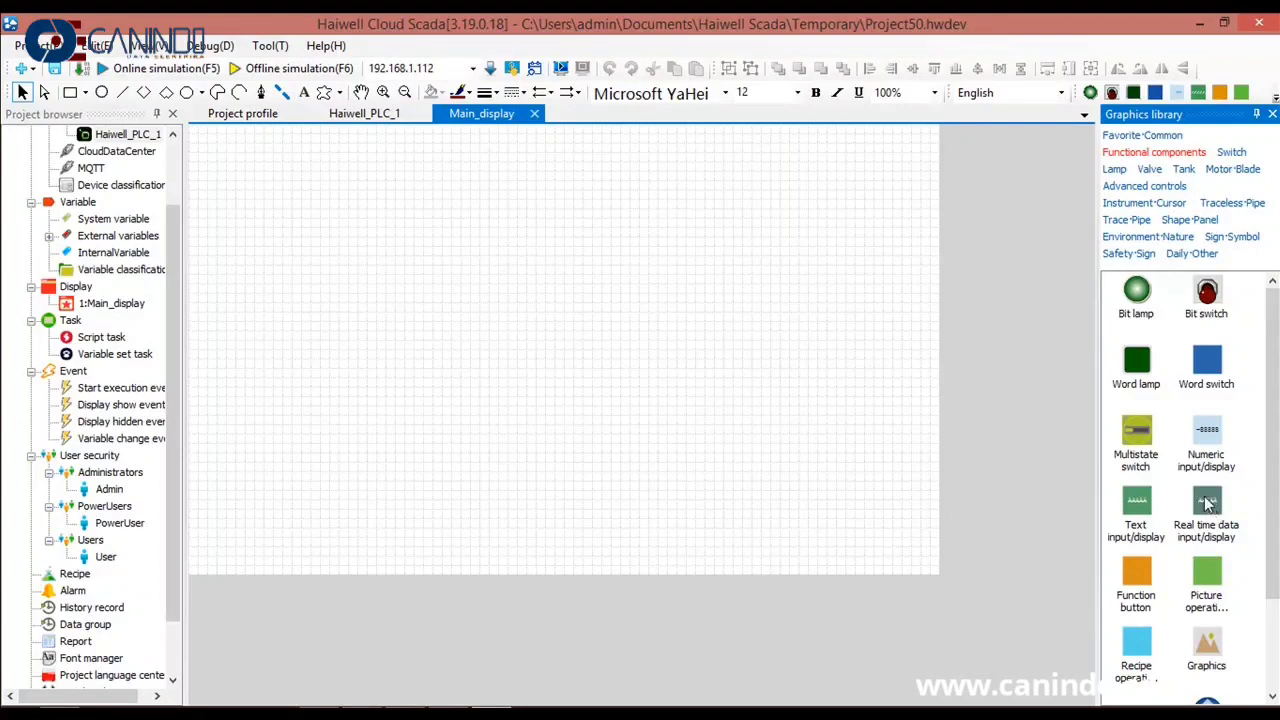
Place a Numeric input/display component on Main_display and assign Haiwell_PLC_1.RunHz as its read variable.
left_click_drag(1208, 440, 473, 351)
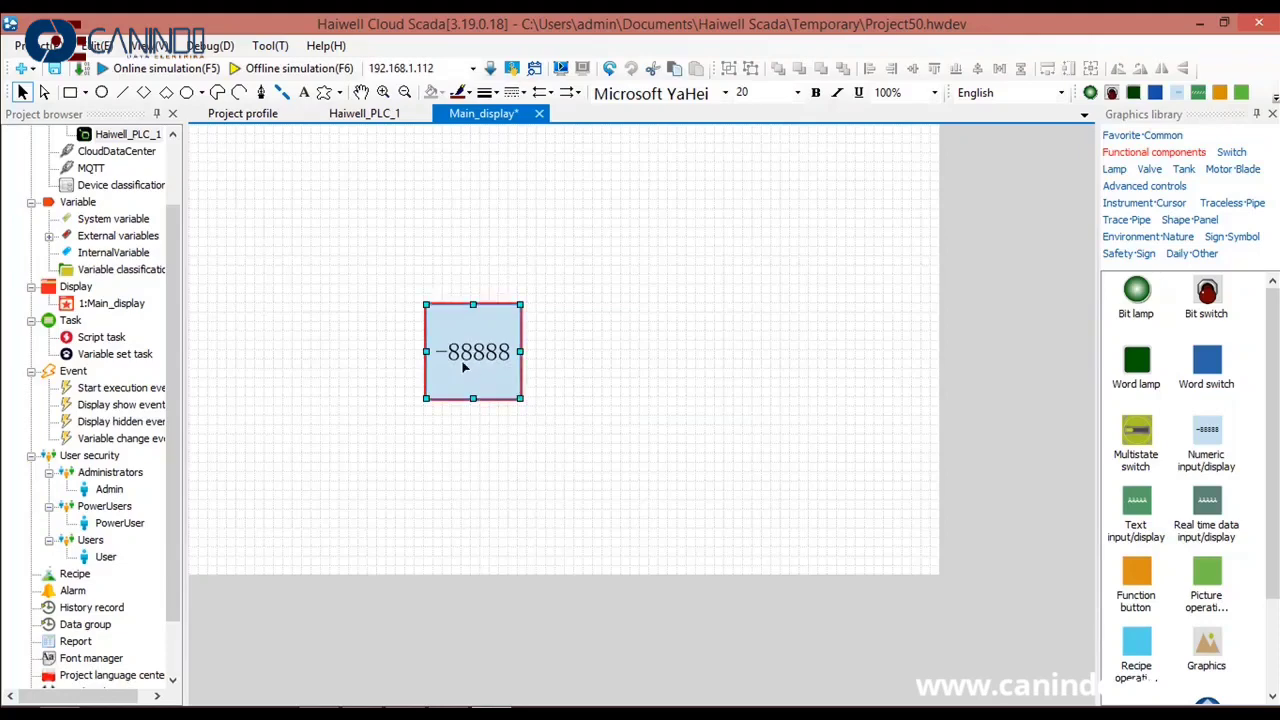
double_click(462, 368)
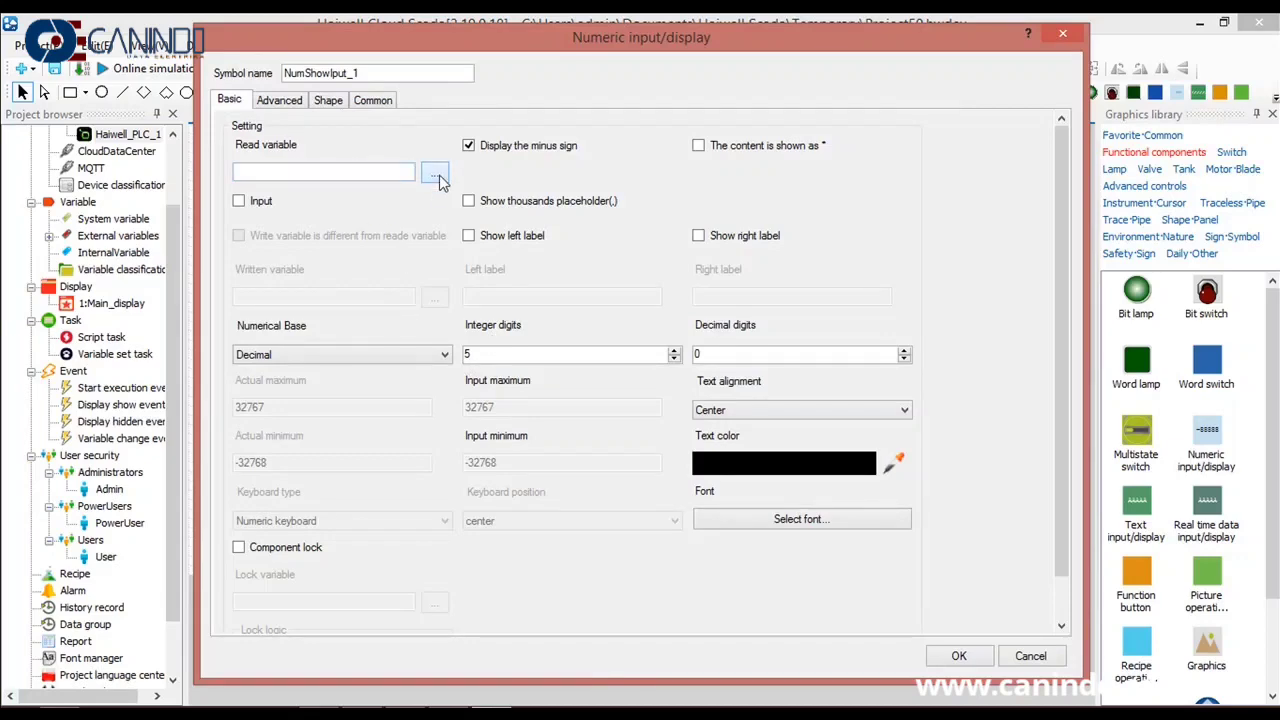
left_click(437, 176)
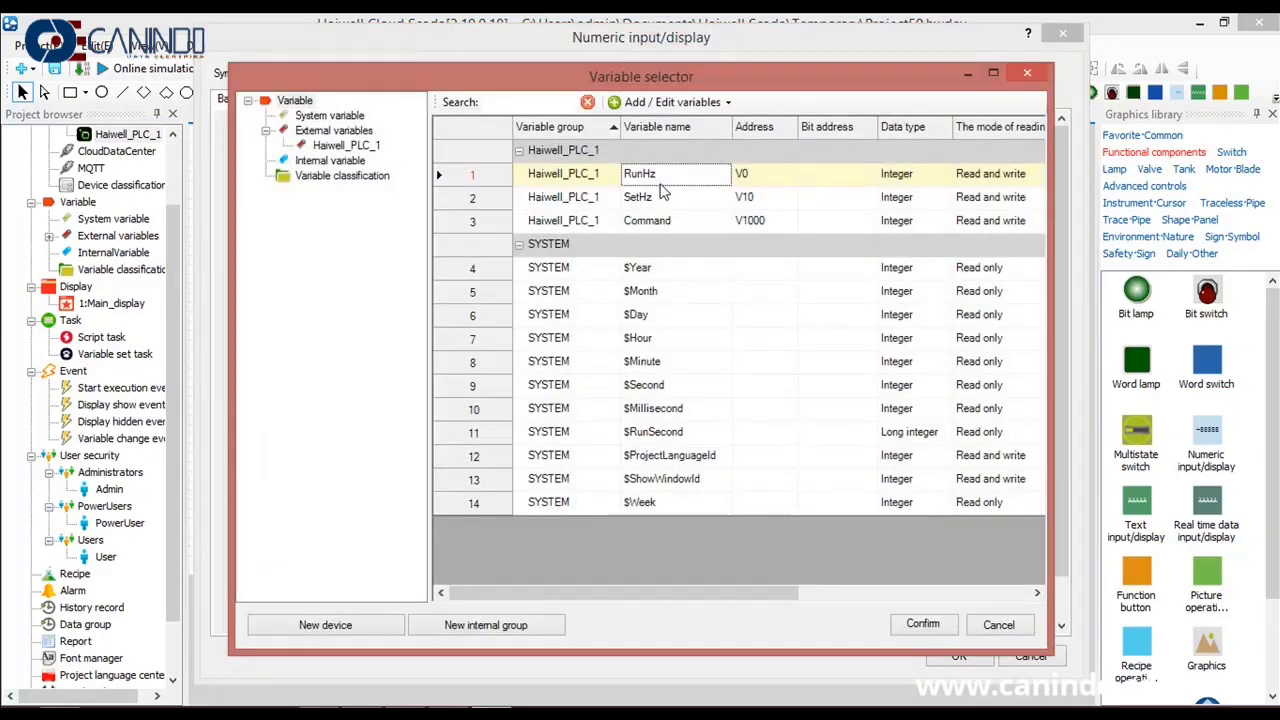
double_click(660, 187)
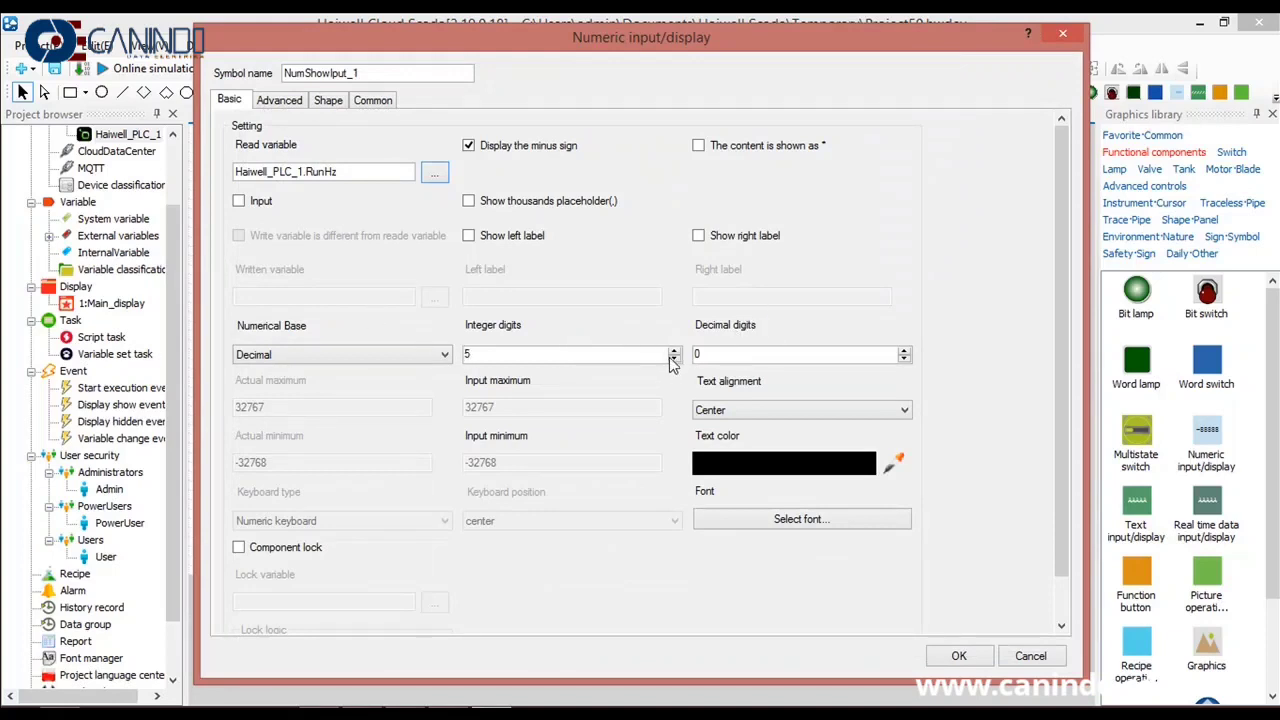
Format the RunHz display with 2 integer and 2 decimal digits, a right label Hz and a bold font.
left_click(673, 359)
left_click(673, 359)
left_click(698, 235)
left_click(716, 296)
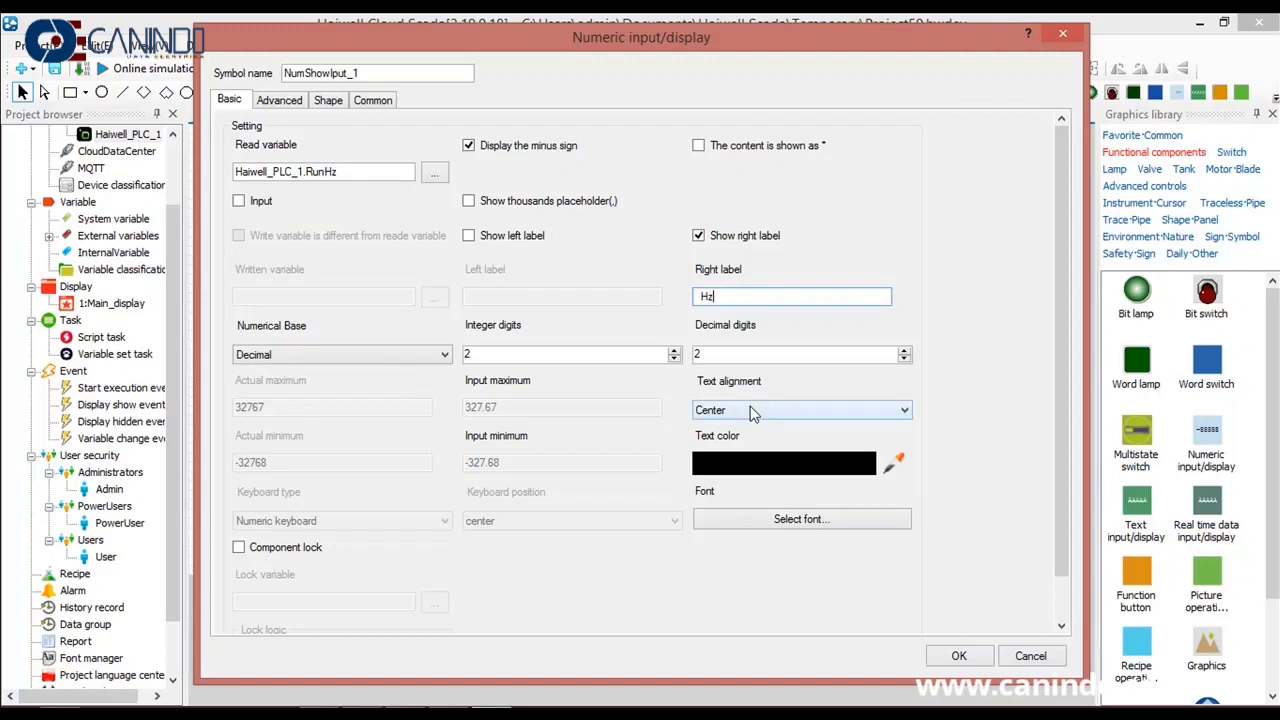
left_click(839, 521)
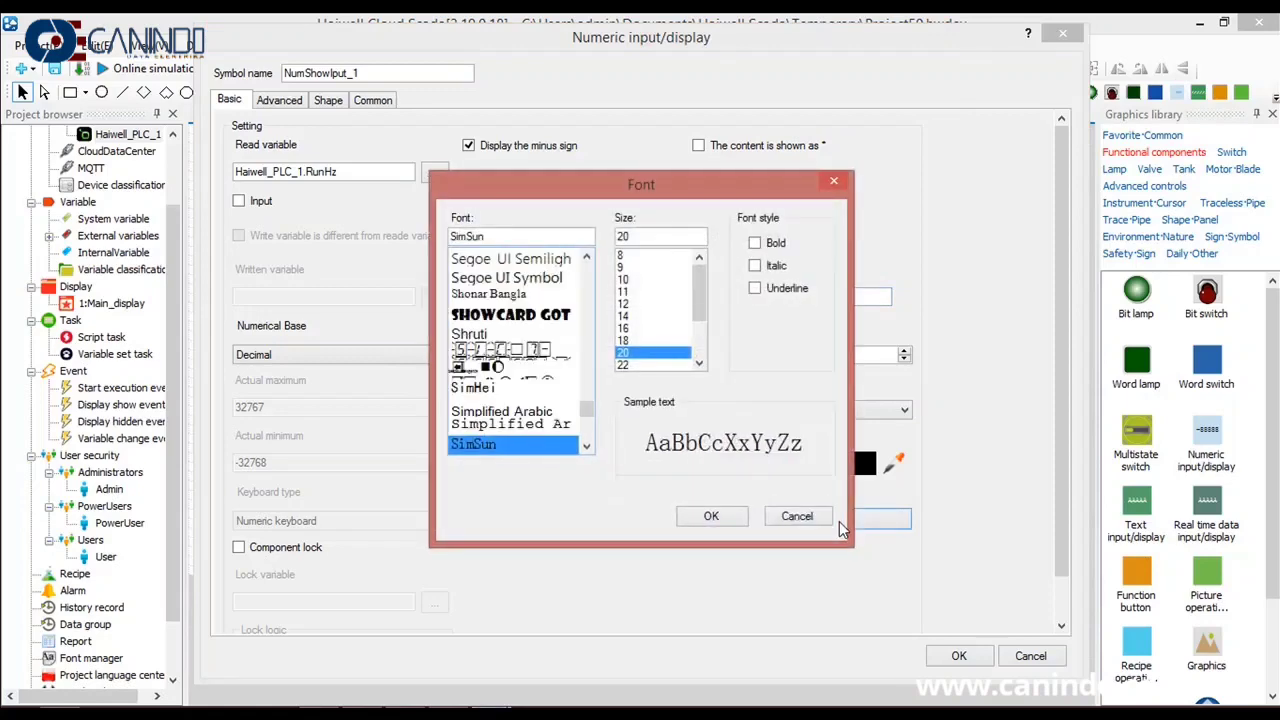
left_click(776, 245)
left_click(716, 520)
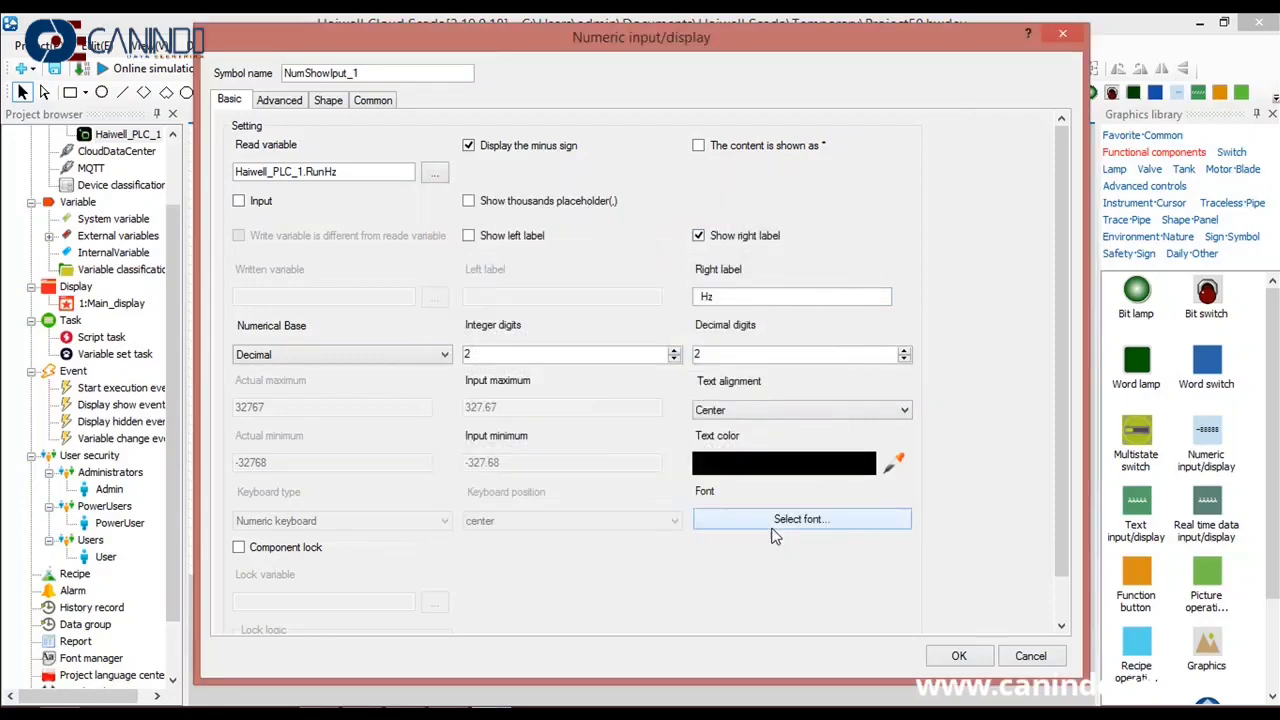
Give the RunHz display the green gradient rounded-square shape from the Switch 2 category of the default vector library.
left_click(284, 102)
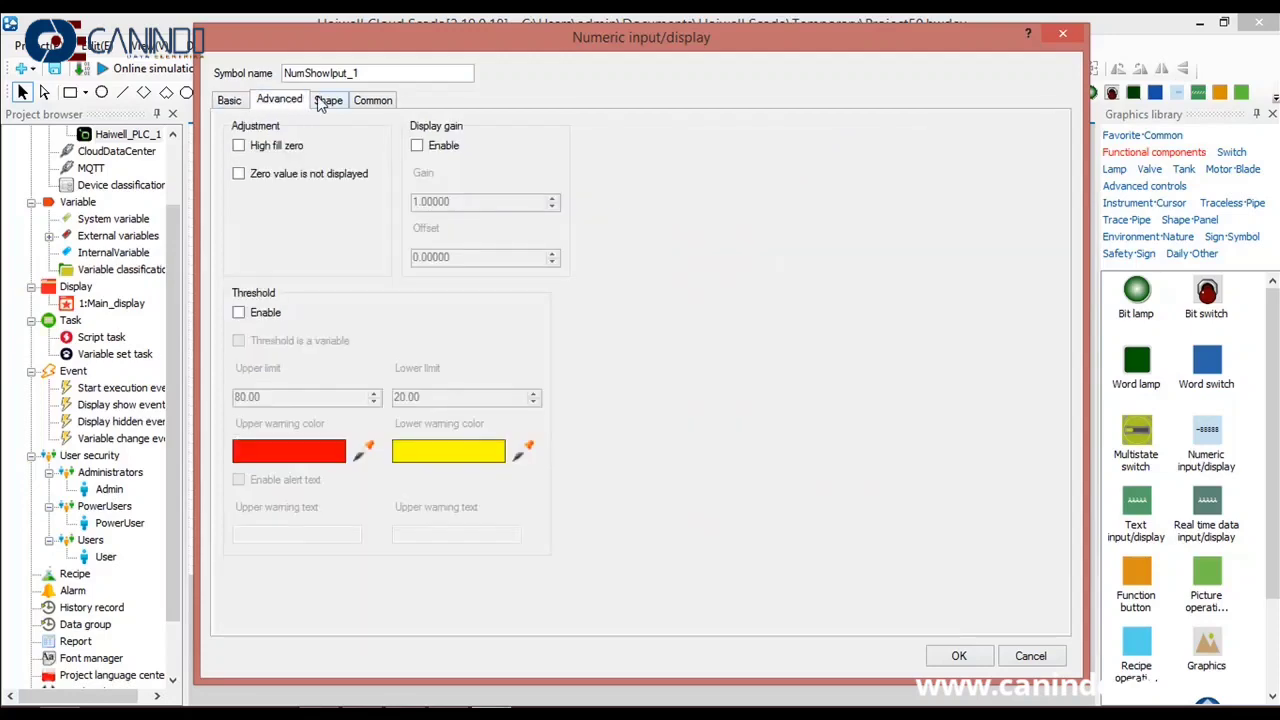
left_click(328, 100)
left_click(329, 168)
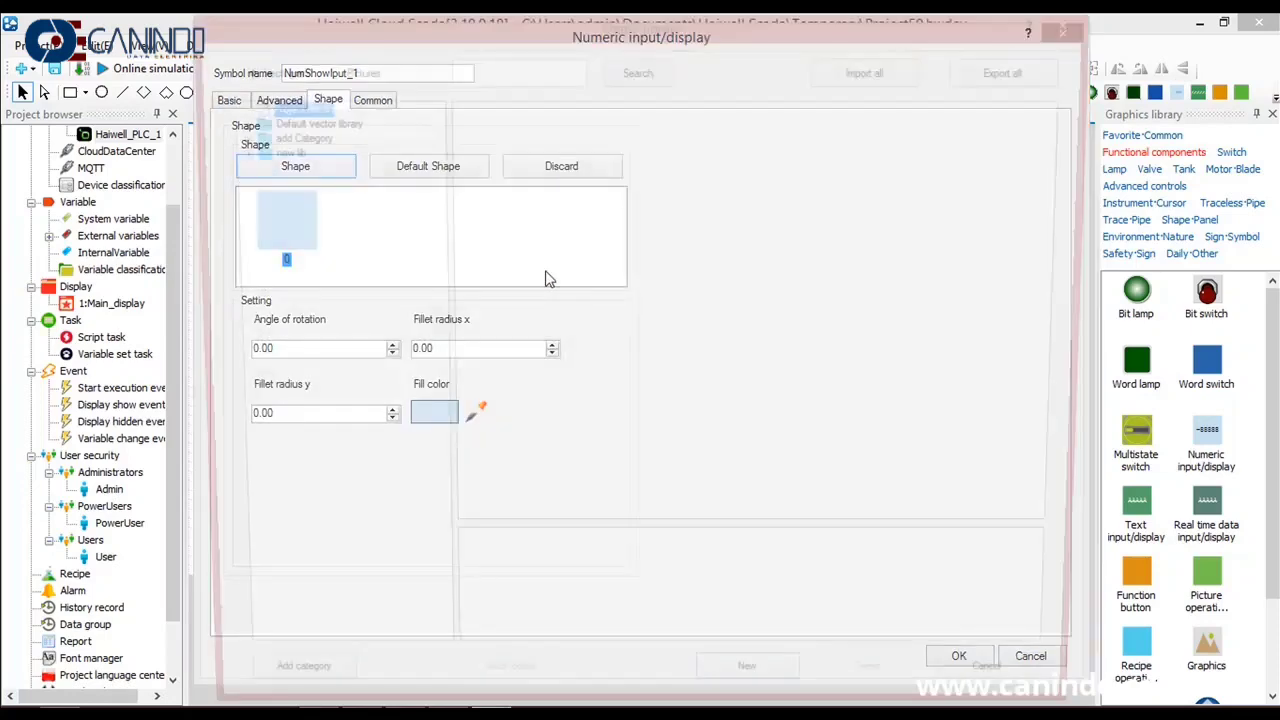
left_click(230, 121)
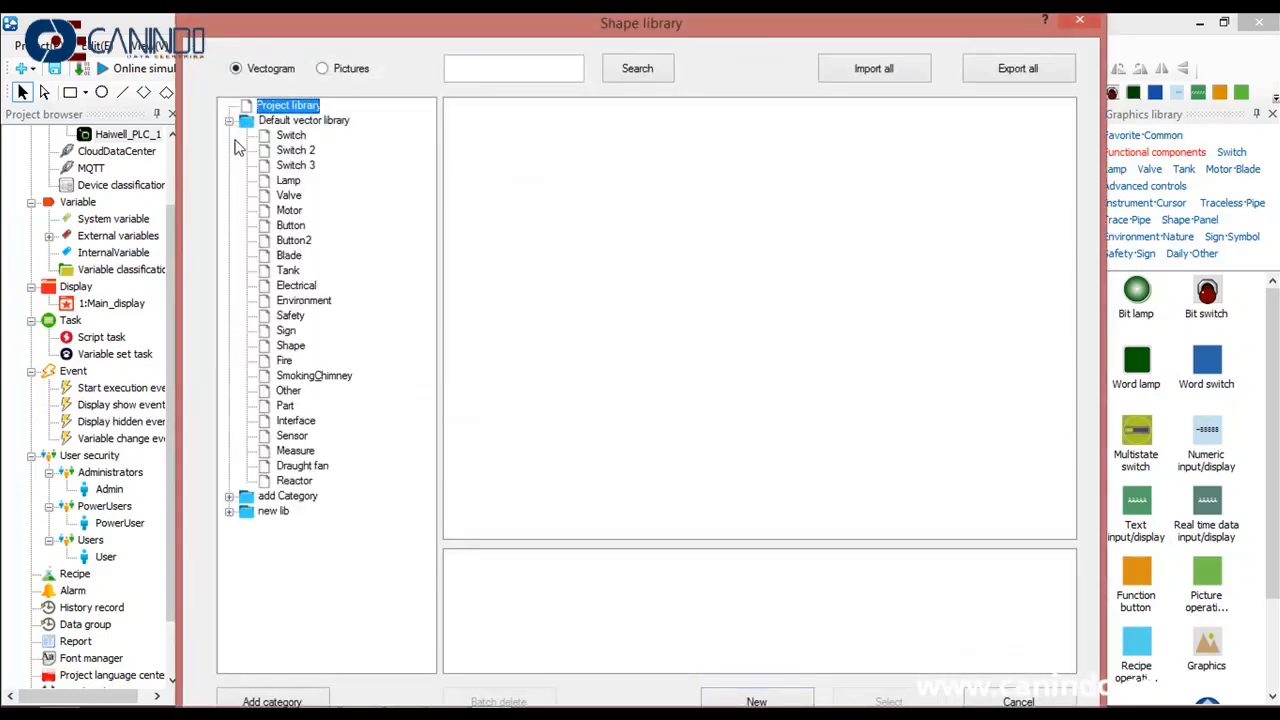
left_click(292, 142)
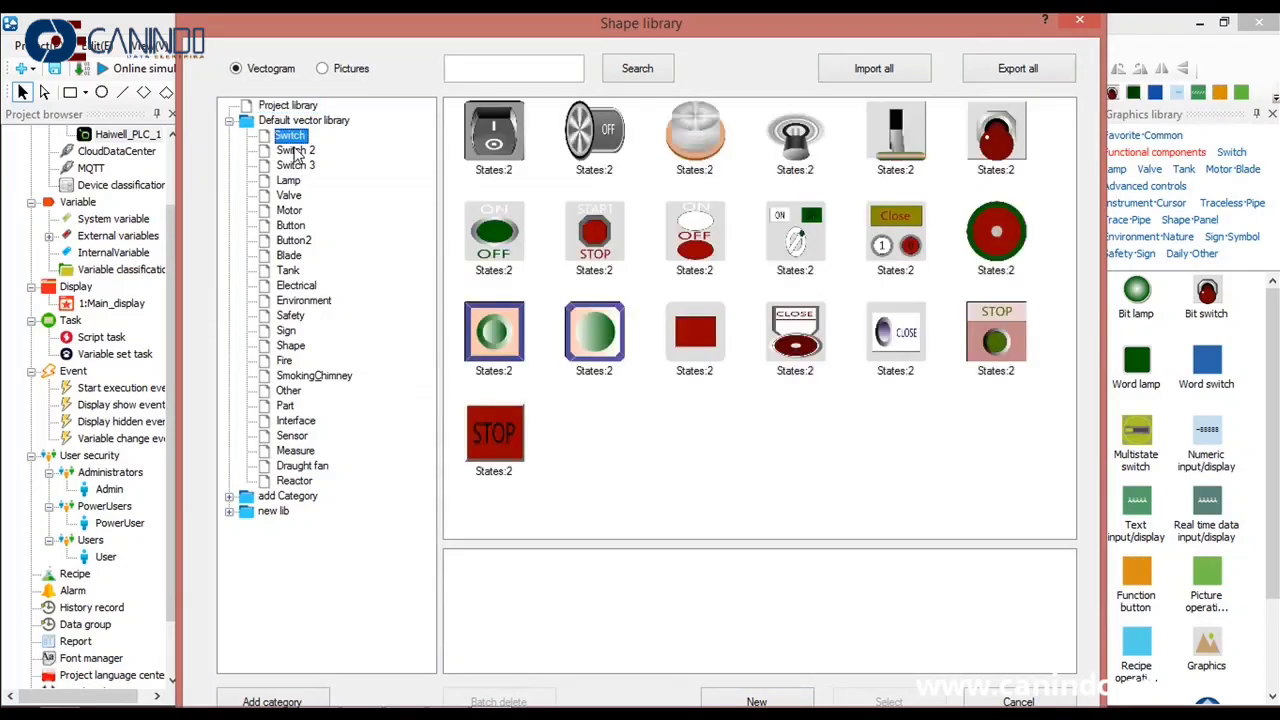
left_click(295, 152)
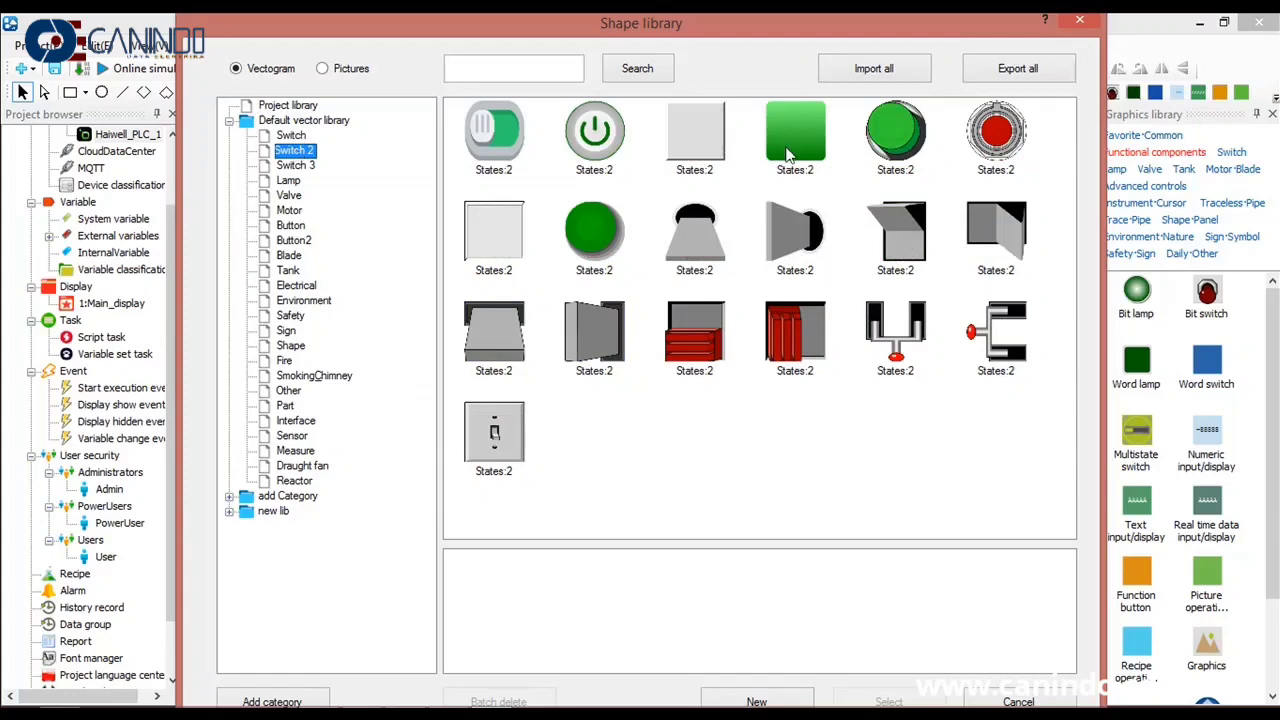
left_click(795, 138)
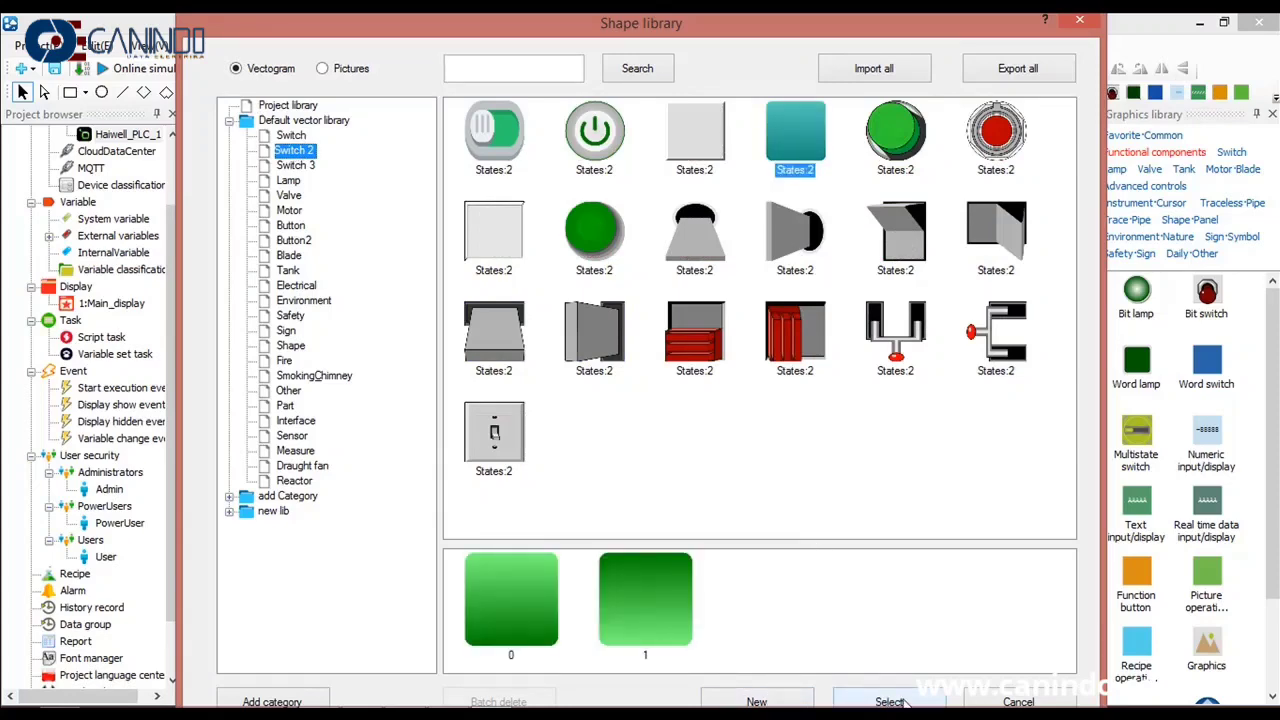
left_click(903, 702)
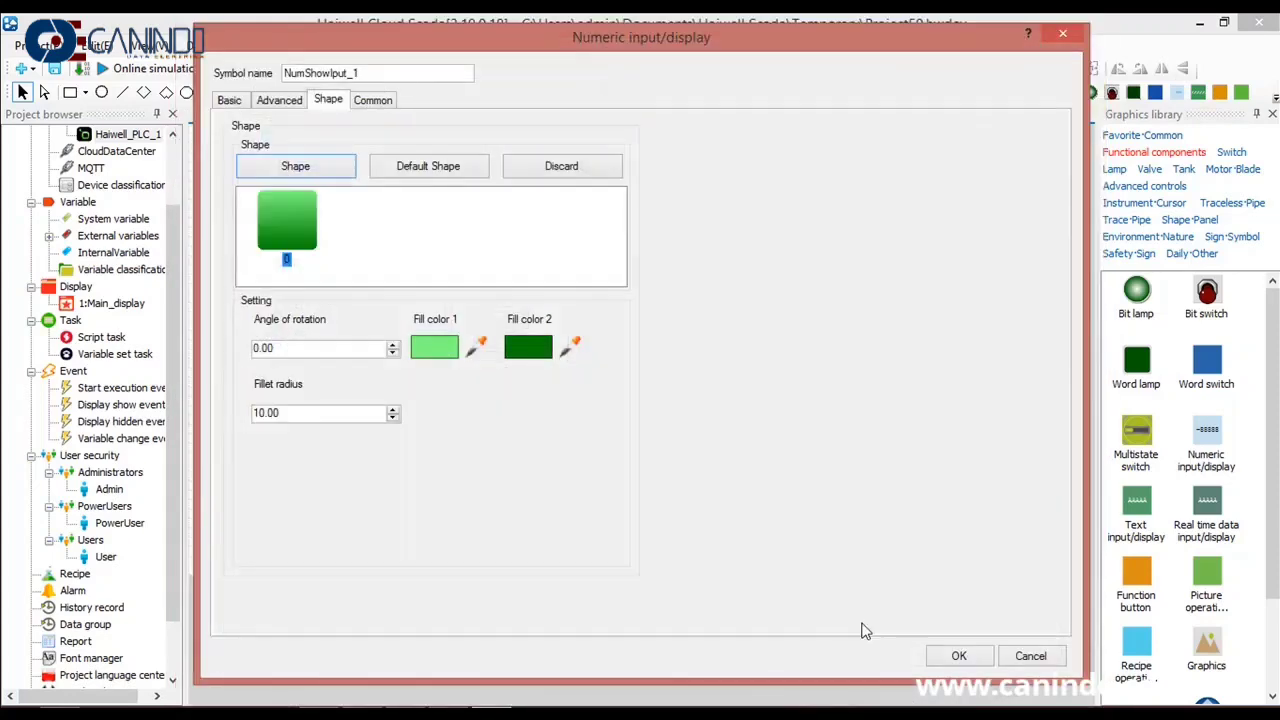
Set the RunHz display shape's Fill color 1 to yellow and apply the component settings.
left_click(447, 350)
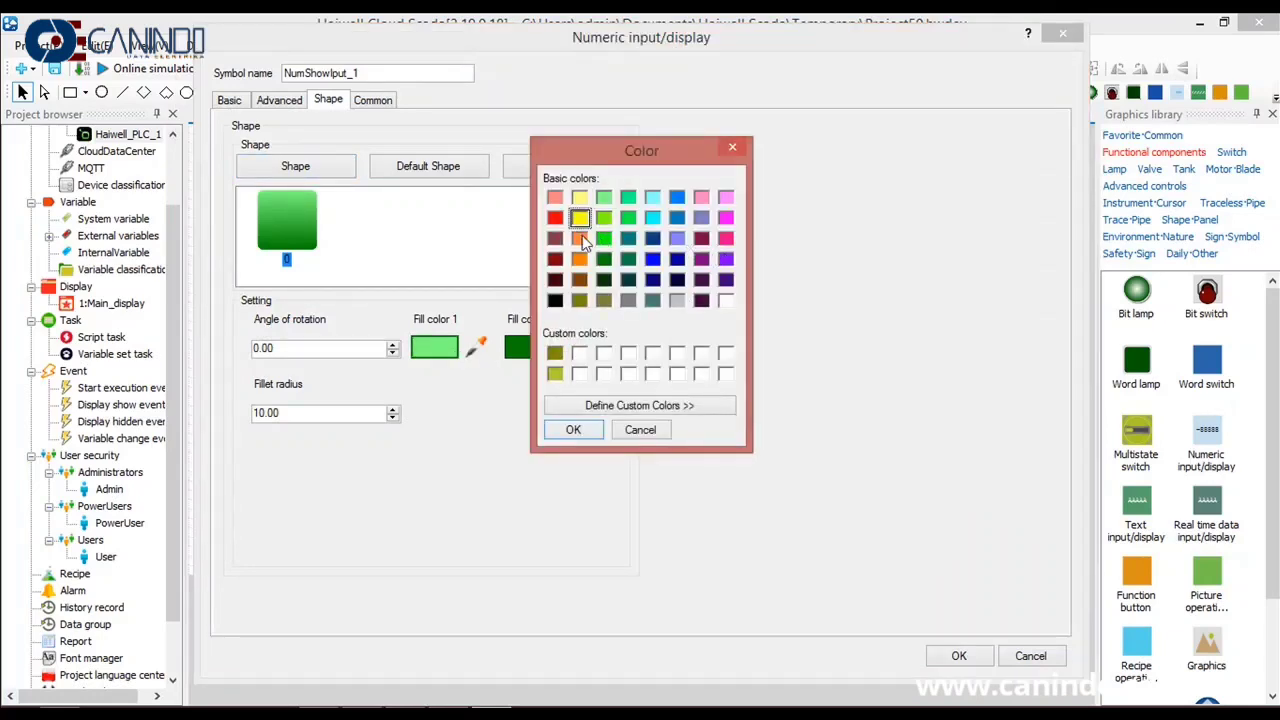
left_click(584, 430)
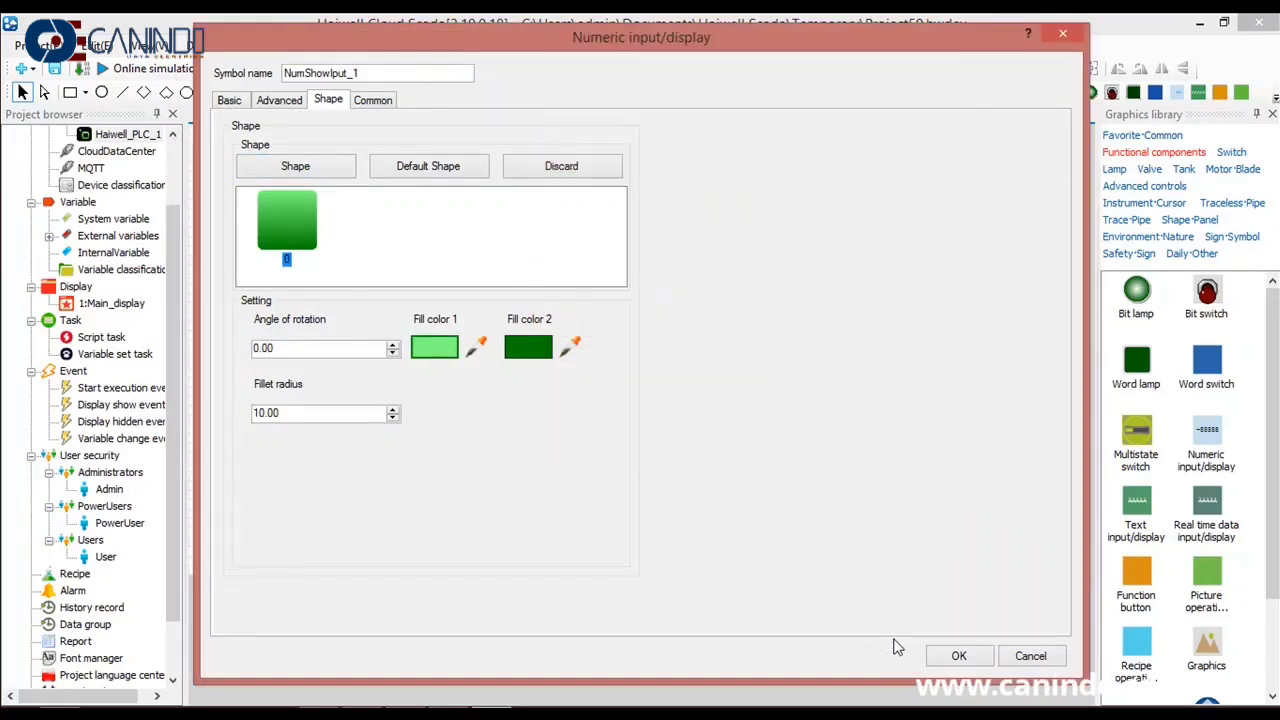
left_click(958, 658)
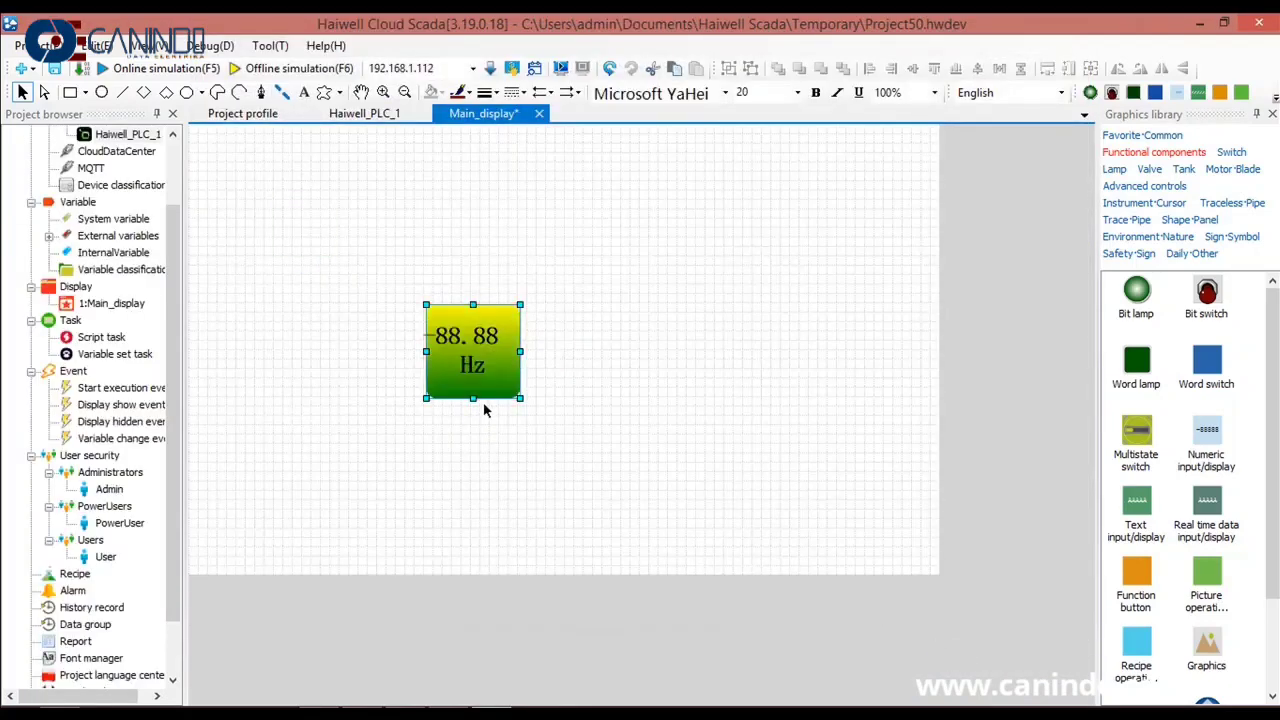
Reshape the RunHz display into a wide, low rectangle that fits its text on one line and move it near the canvas's left edge.
left_click_drag(521, 352, 616, 353)
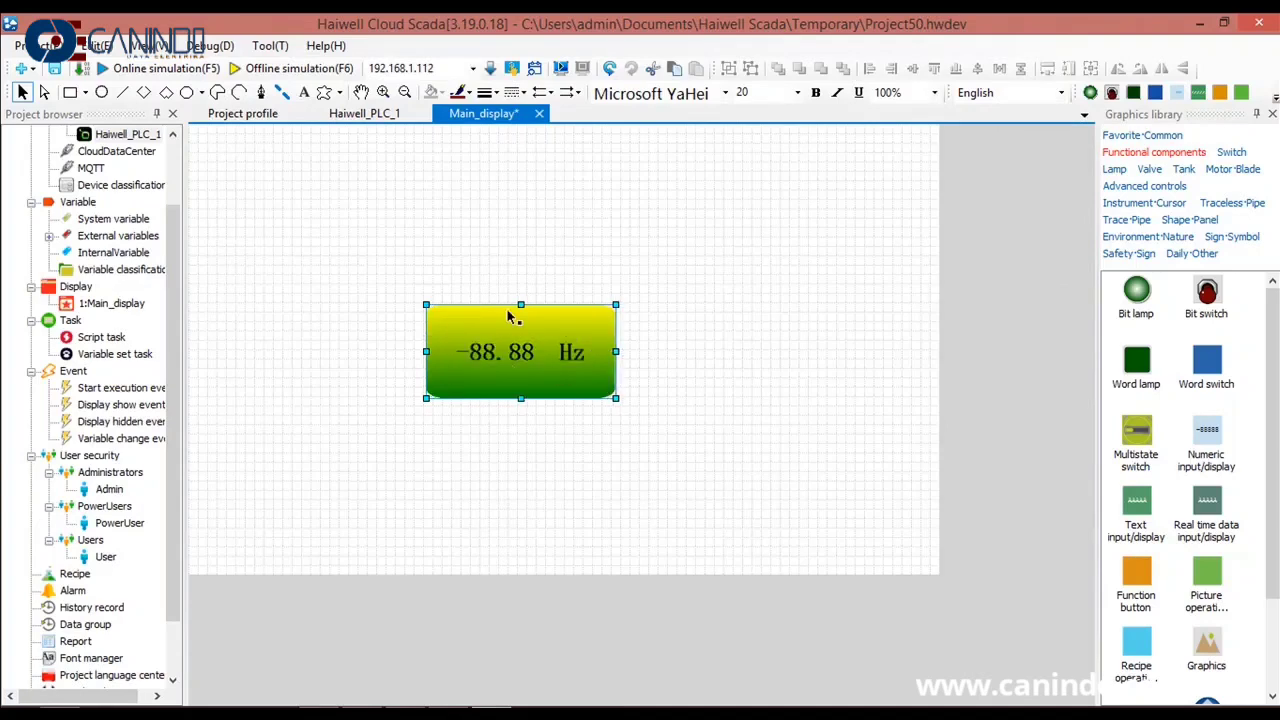
left_click_drag(521, 304, 521, 335)
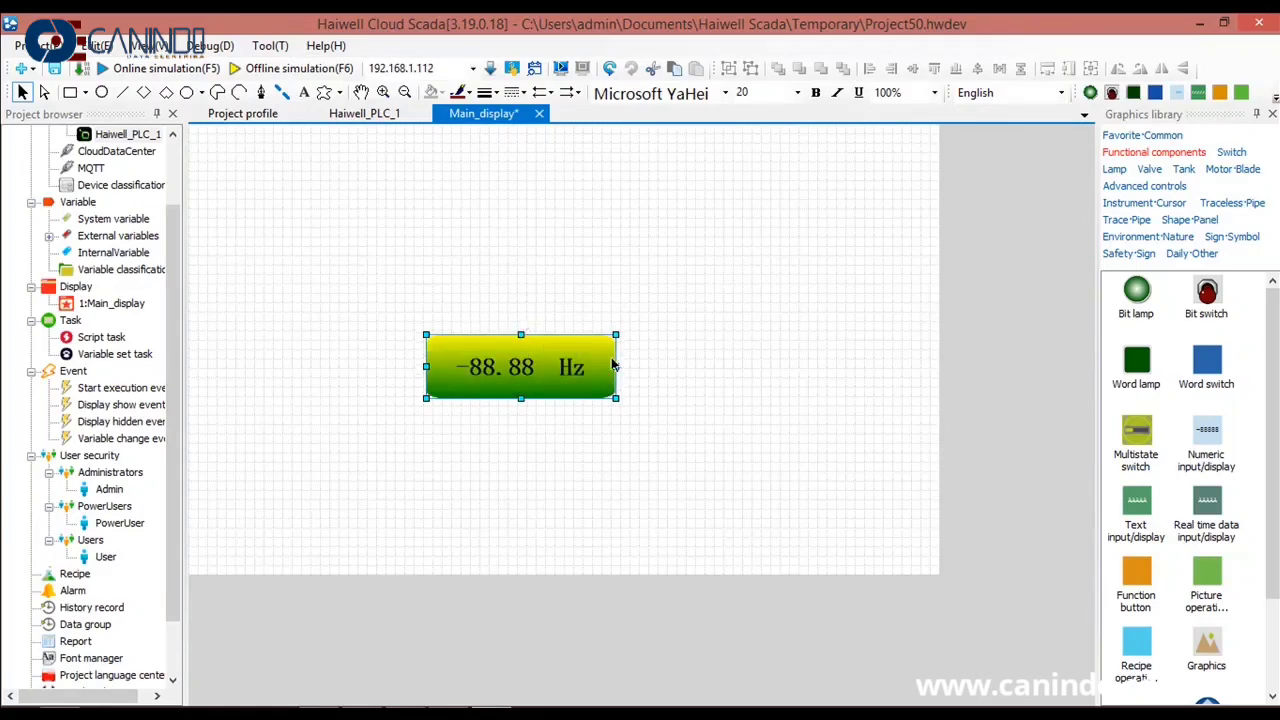
left_click_drag(615, 366, 576, 367)
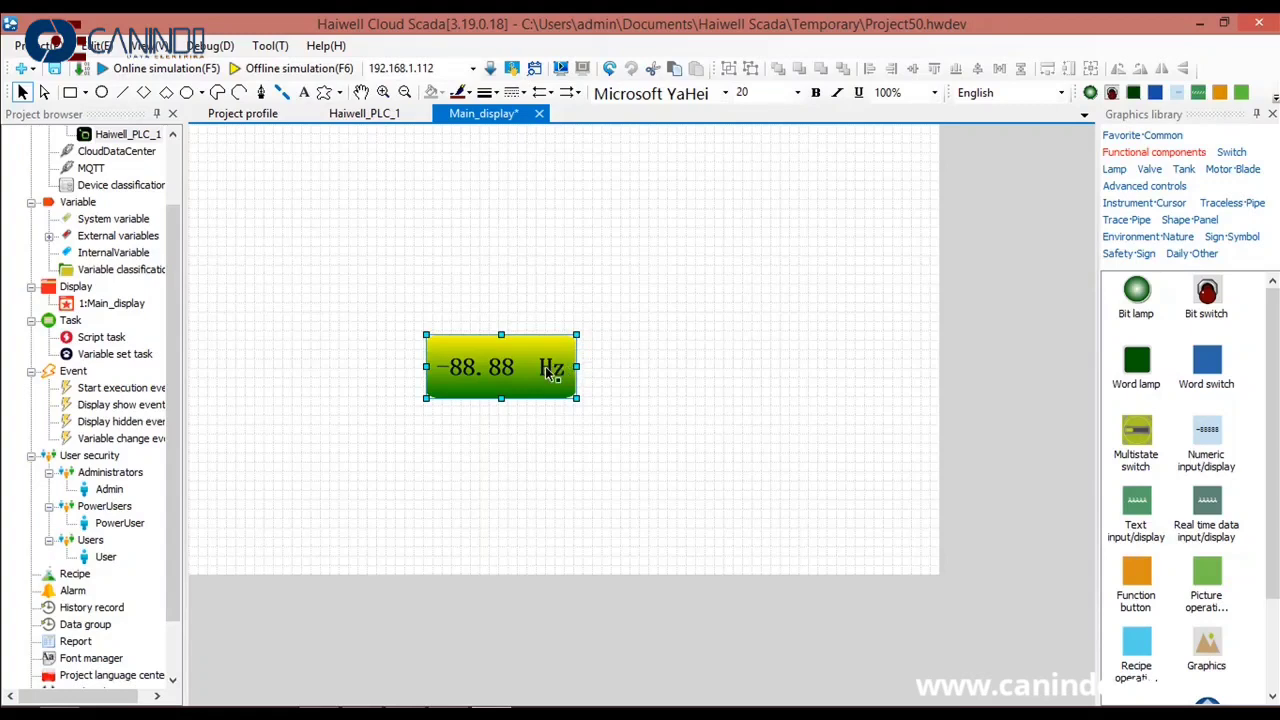
left_click_drag(552, 370, 395, 378)
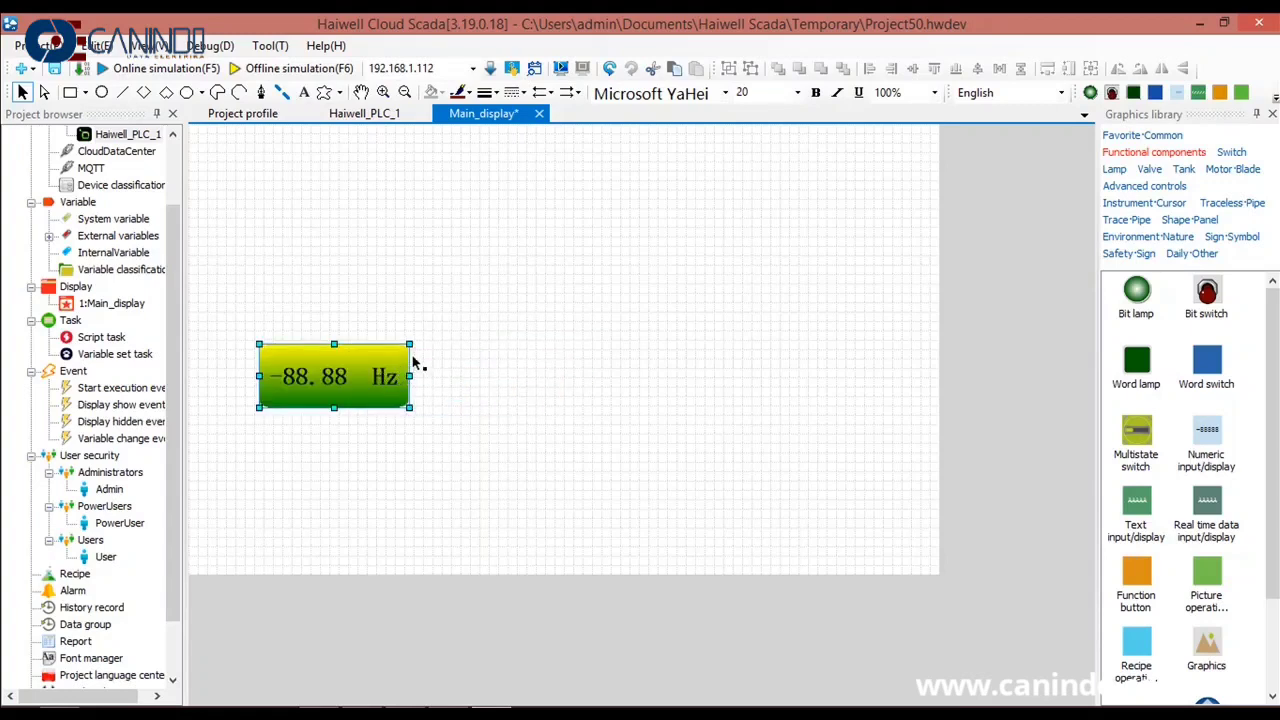
left_click_drag(334, 344, 334, 350)
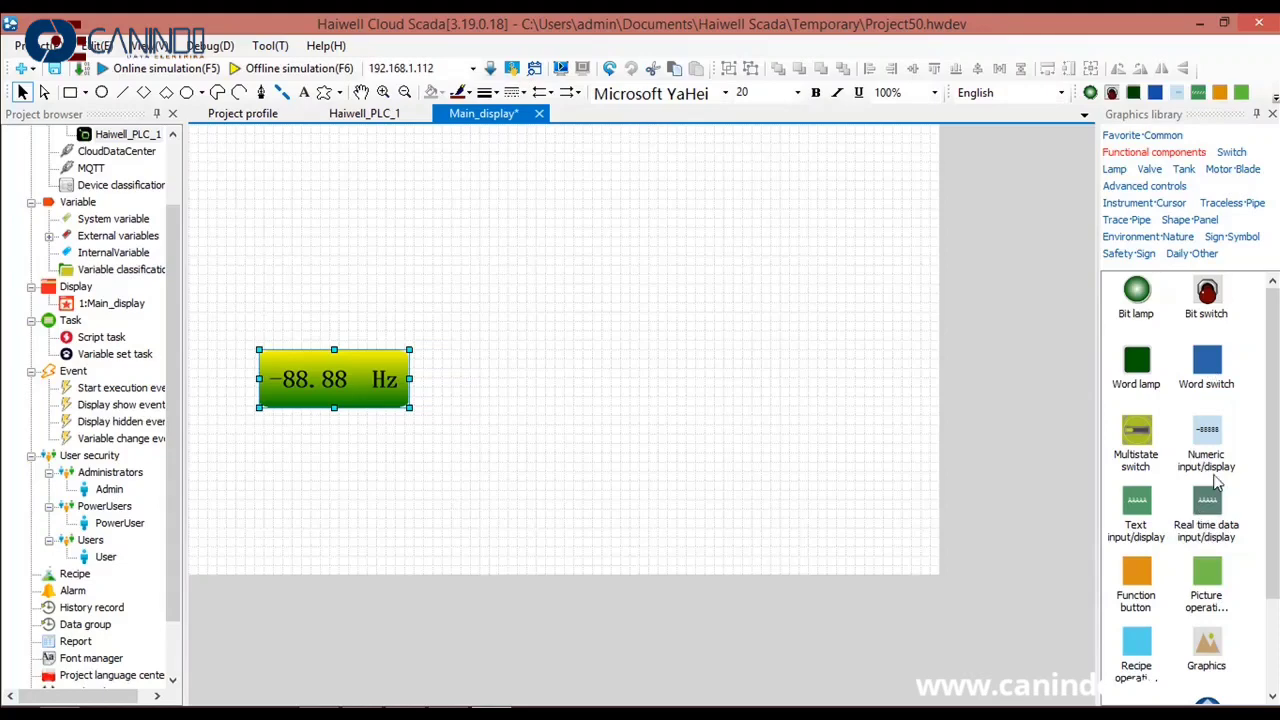
Add a second Numeric input/display component above and right of the RunHz display, with Haiwell_PLC_1.SetHz as its read variable.
left_click_drag(1211, 440, 518, 313)
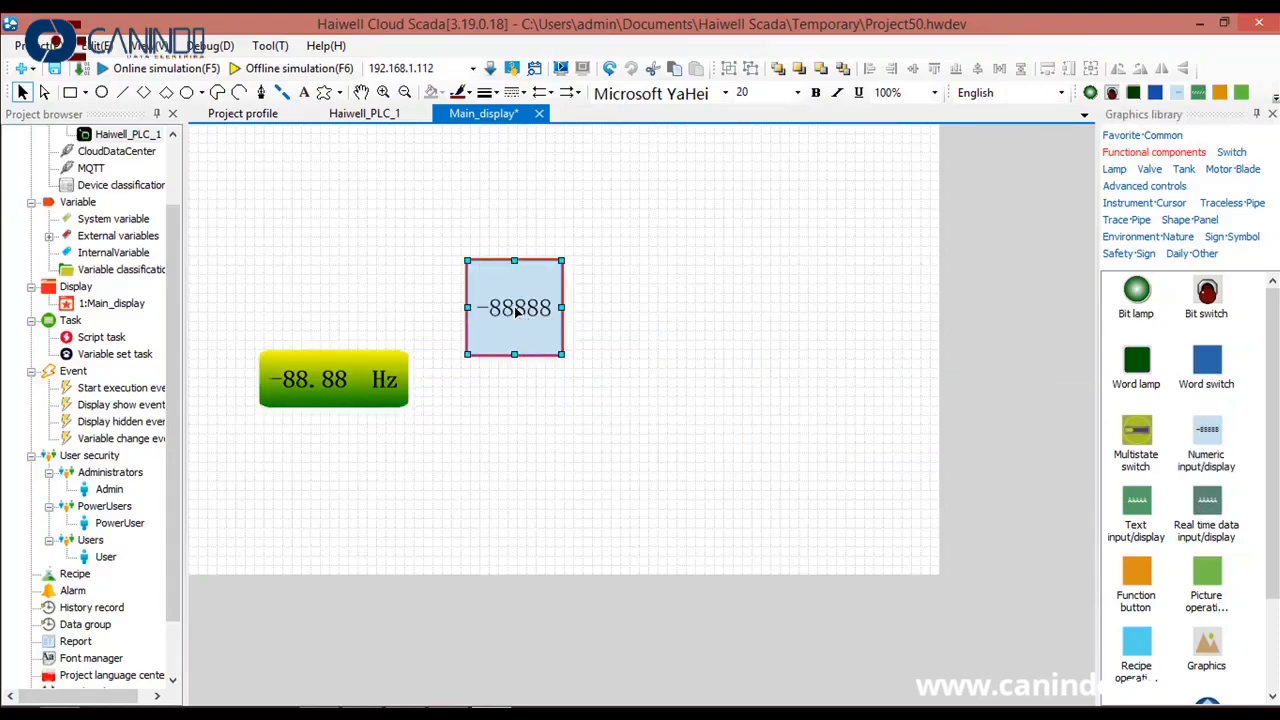
double_click(516, 311)
left_click(434, 171)
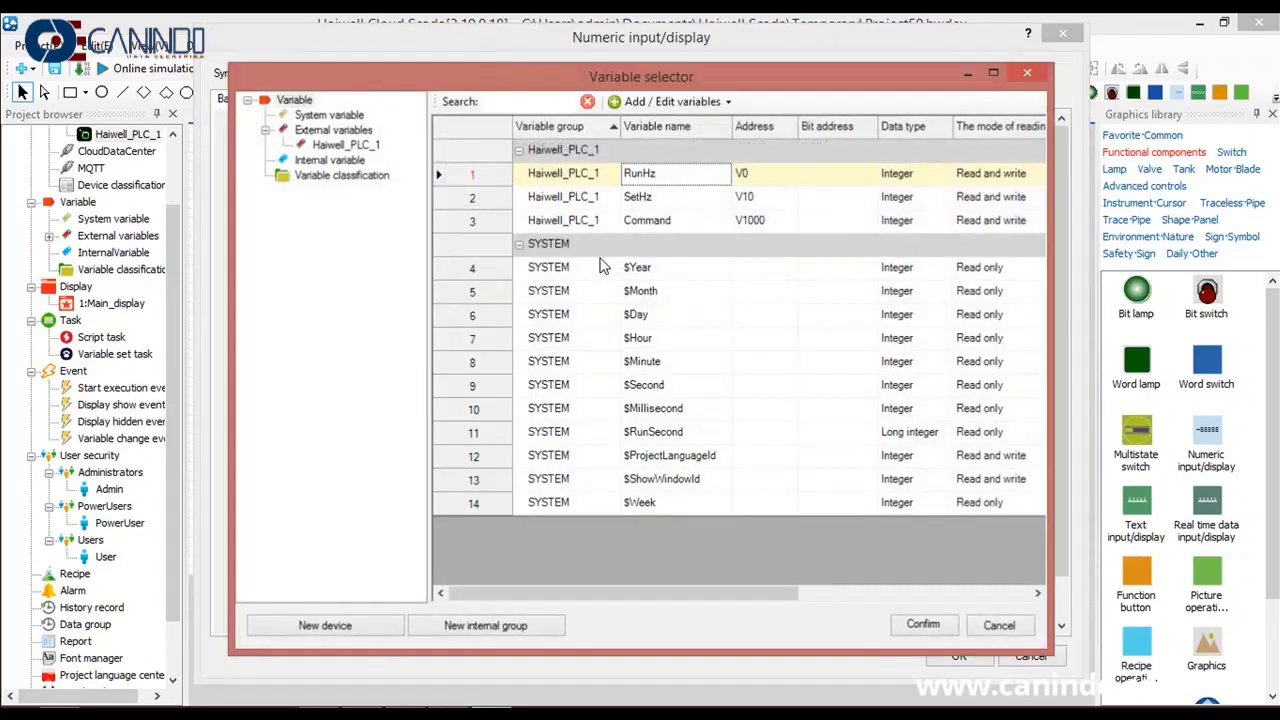
double_click(657, 197)
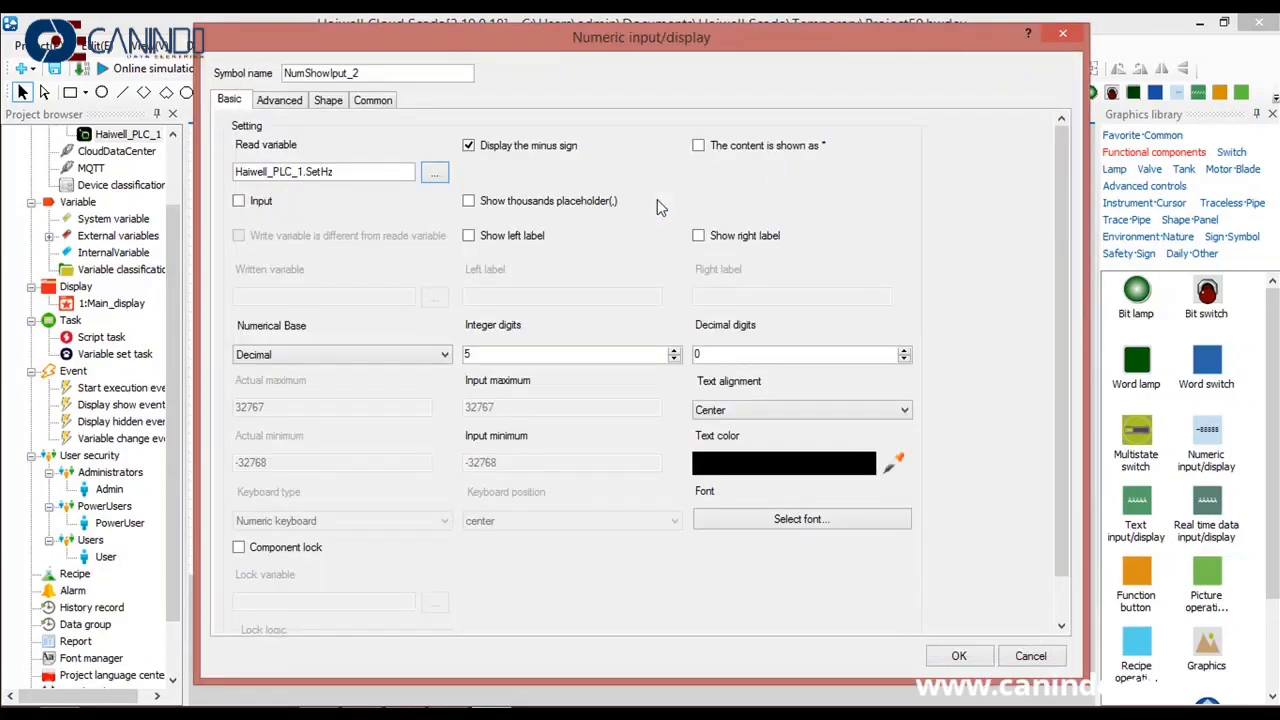
Format the SetHz display with 2 integer and 2 decimal digits, a bold font and white text.
left_click(674, 358)
left_click(674, 358)
left_click(868, 522)
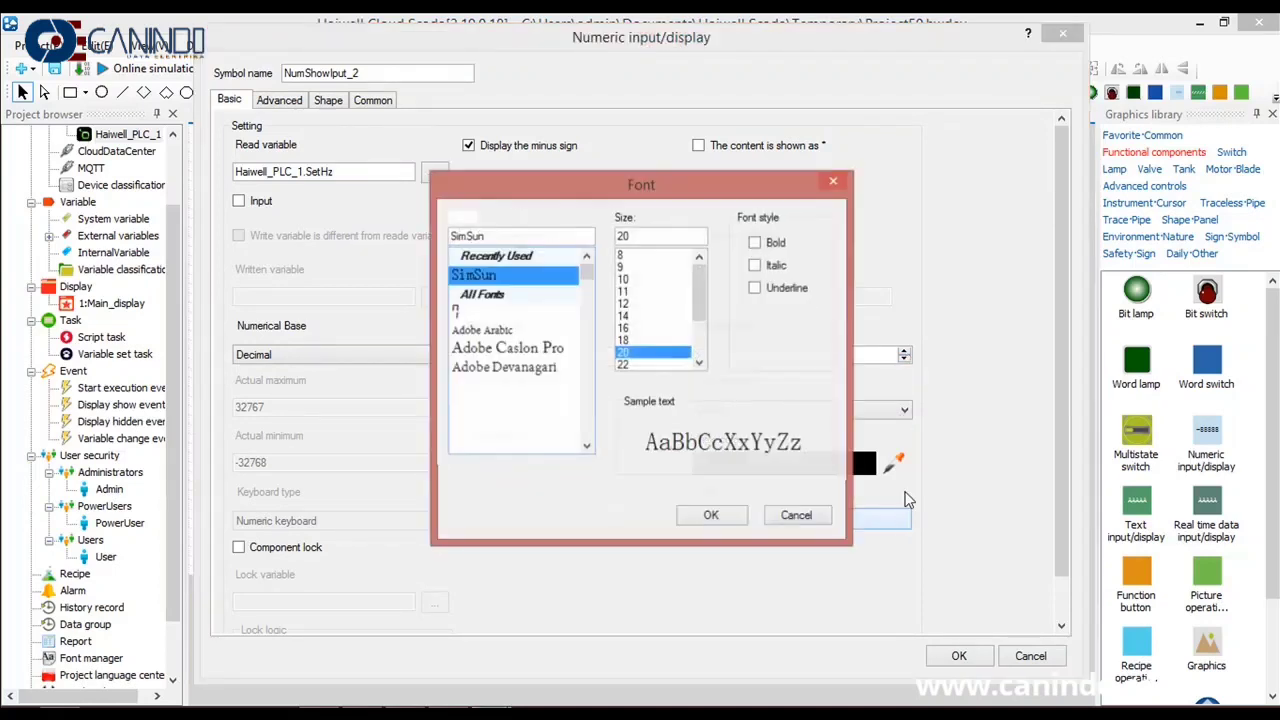
left_click(755, 243)
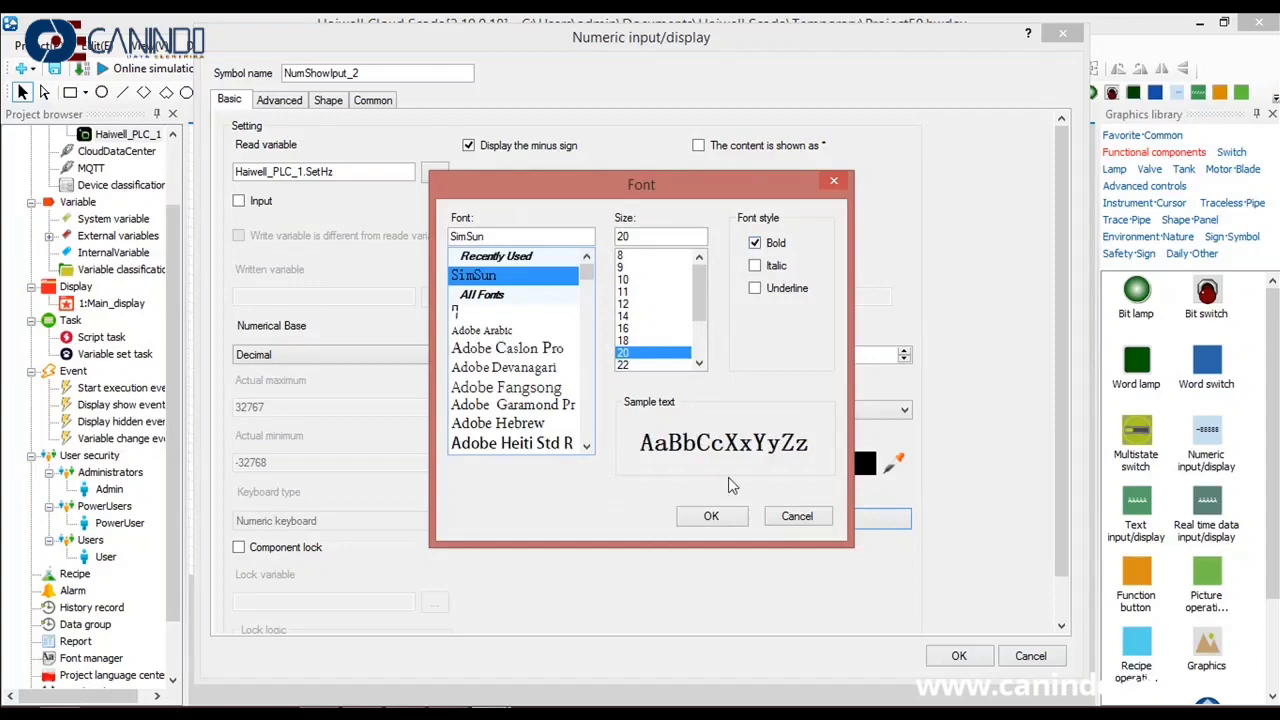
left_click(712, 516)
left_click(815, 463)
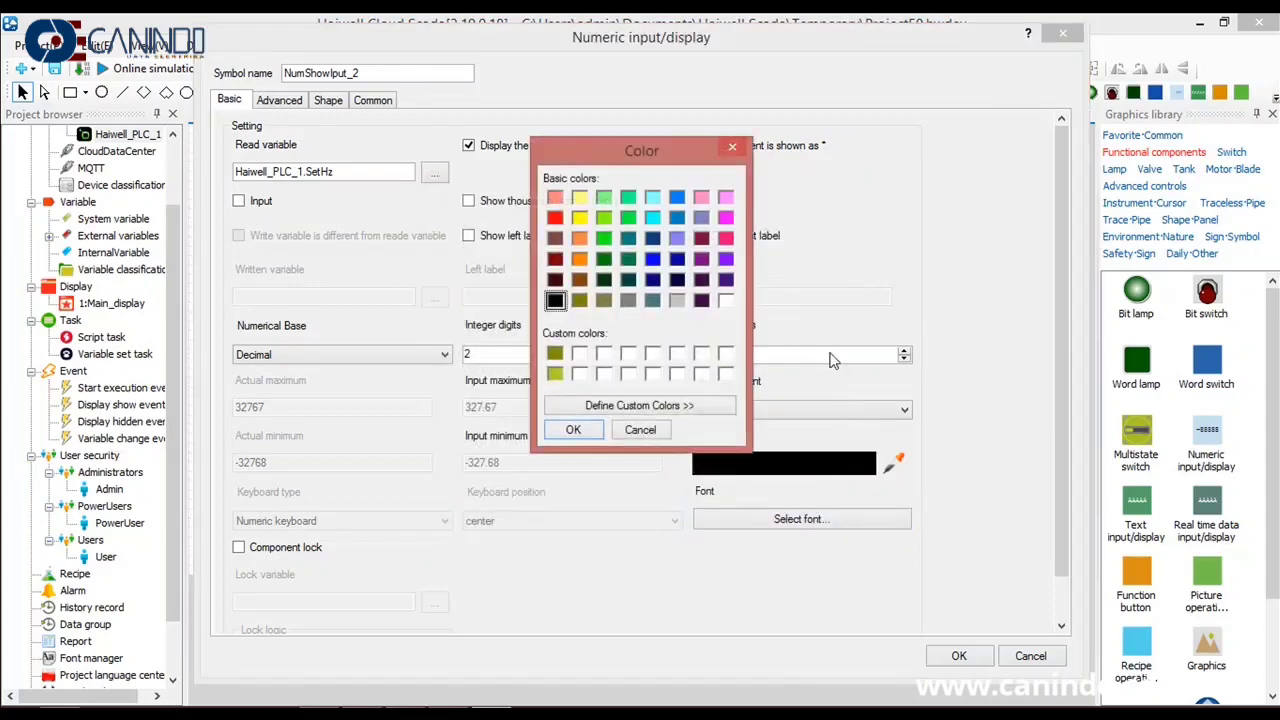
left_click(726, 300)
left_click(573, 429)
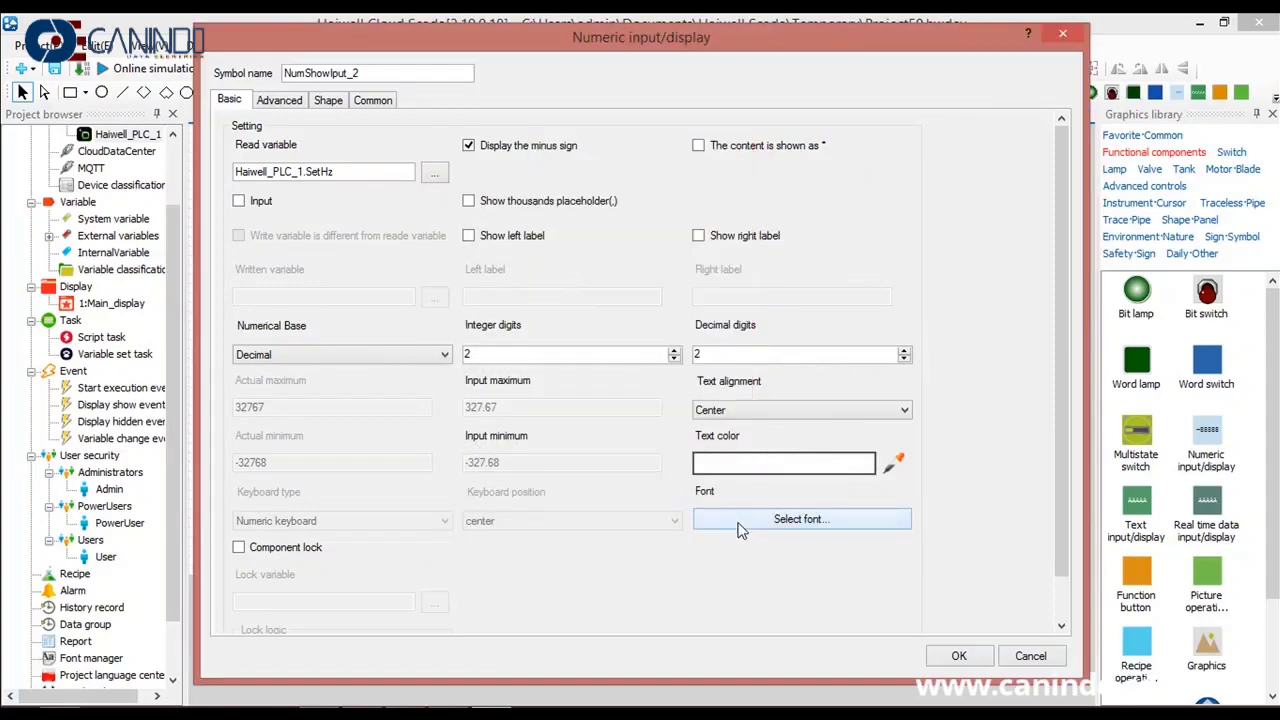
Apply the green gradient rounded-square shape from the Switch 2 vector category to the SetHz display and accept its settings.
left_click(337, 108)
left_click(312, 175)
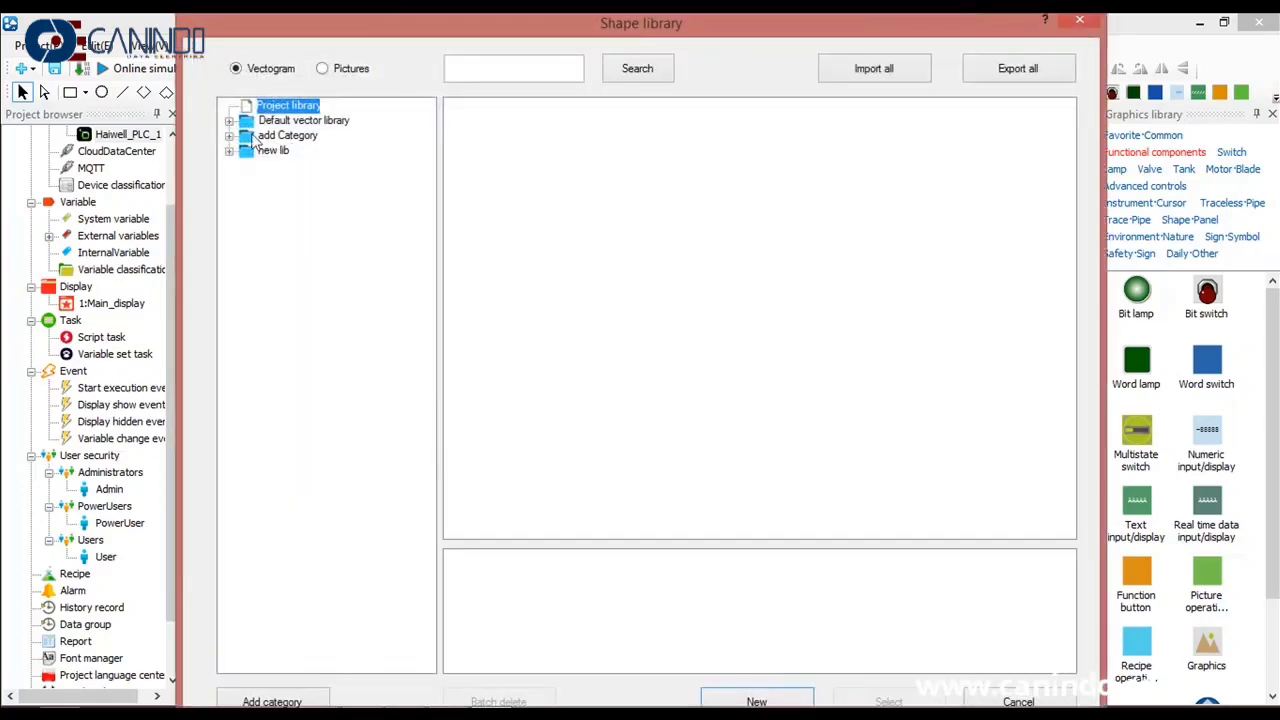
left_click(229, 121)
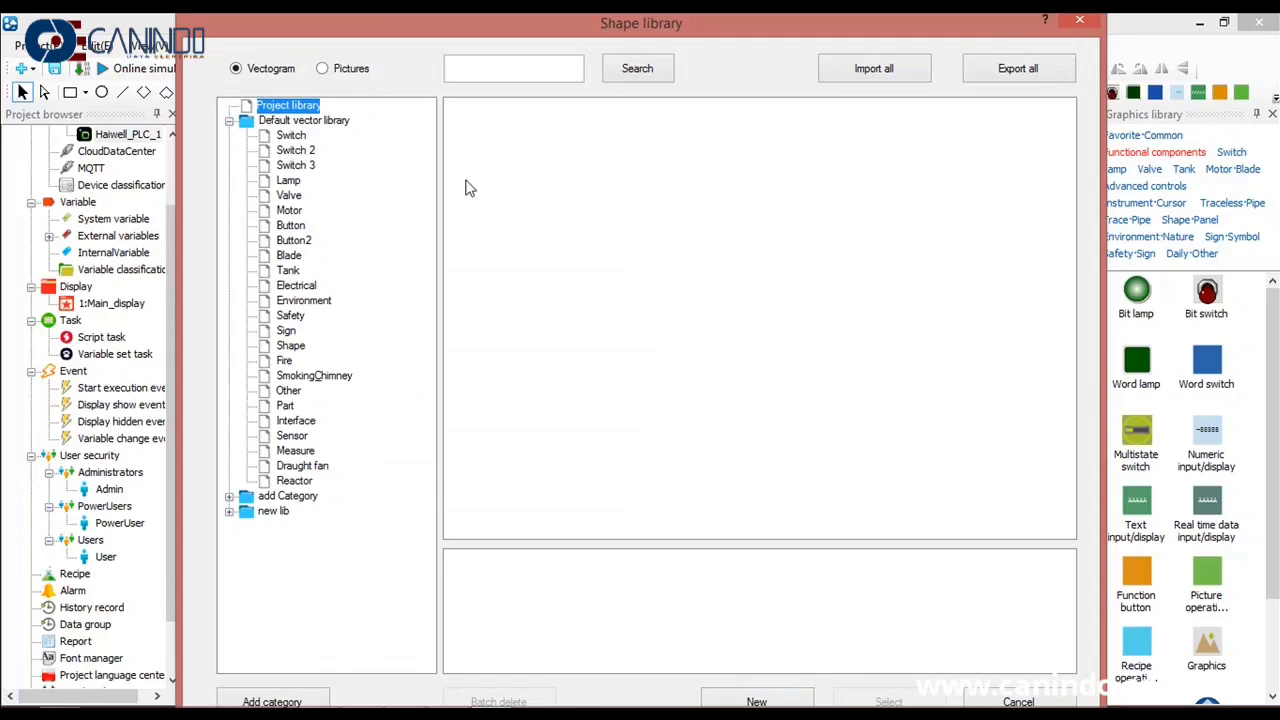
left_click(793, 158)
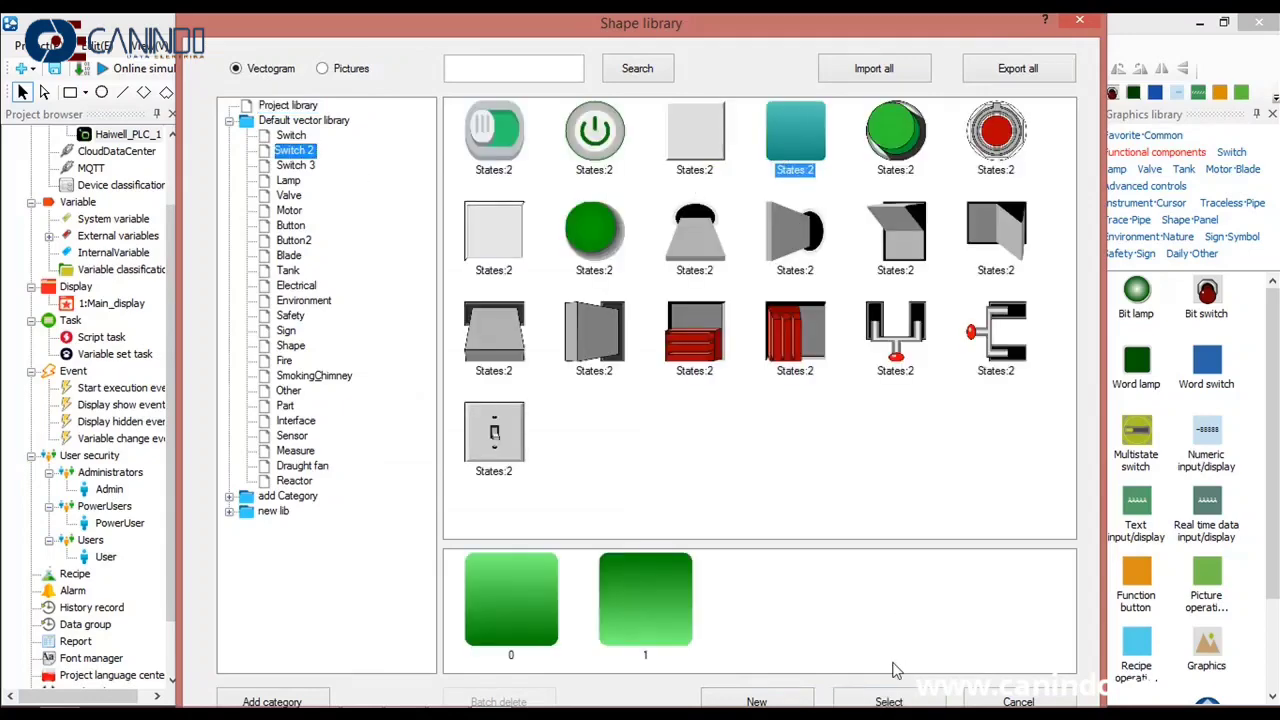
left_click(888, 701)
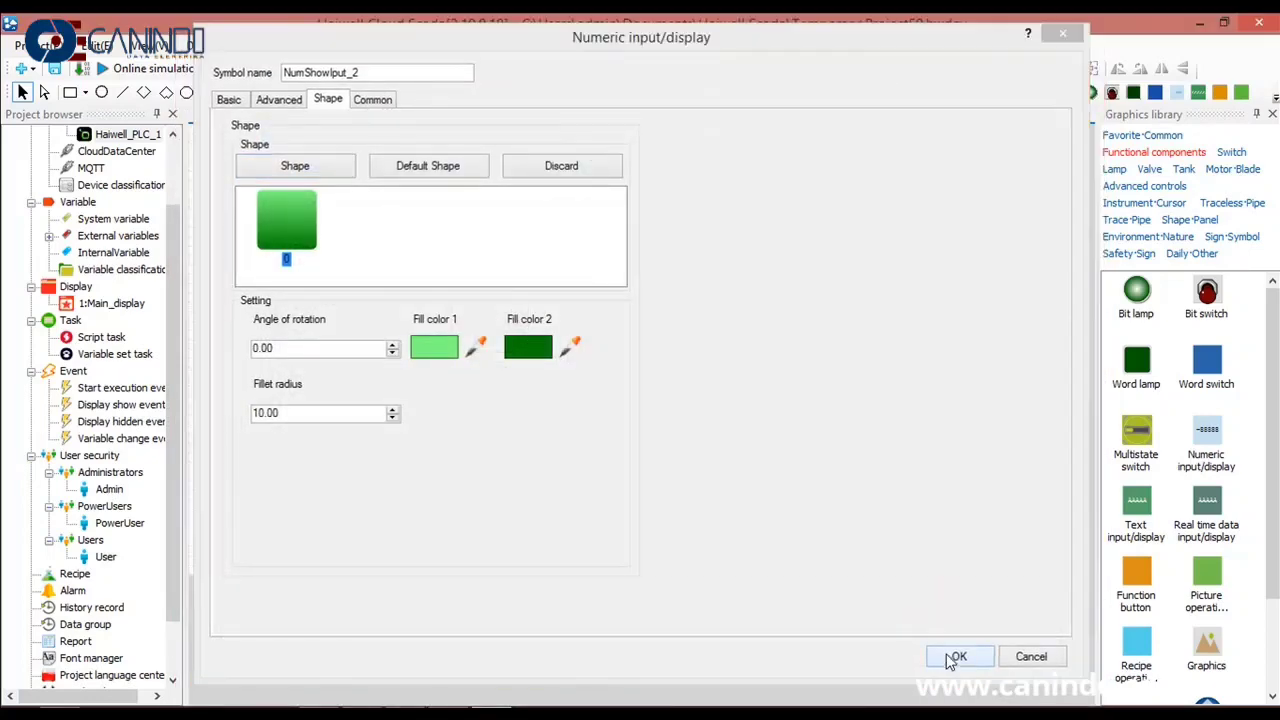
left_click(955, 657)
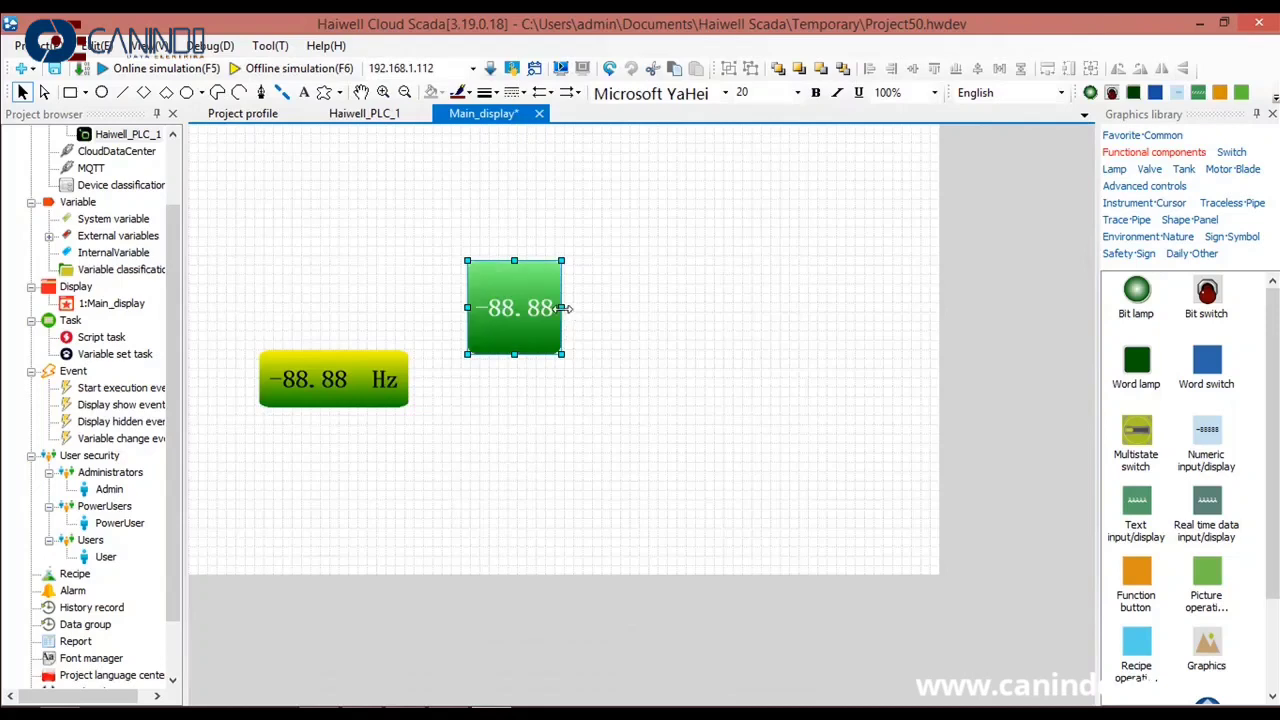
Reshape the SetHz display into a wide, low rectangle and place it directly above the RunHz display.
left_click_drag(561, 308, 610, 308)
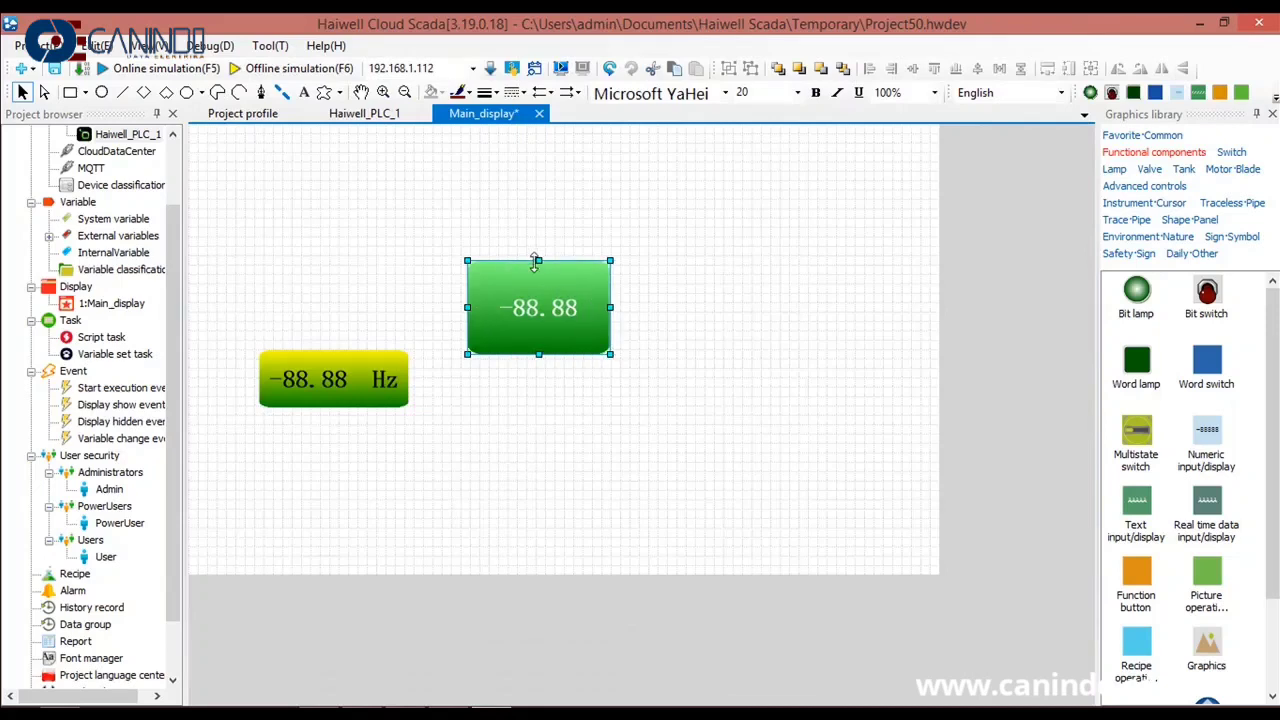
left_click_drag(536, 262, 538, 286)
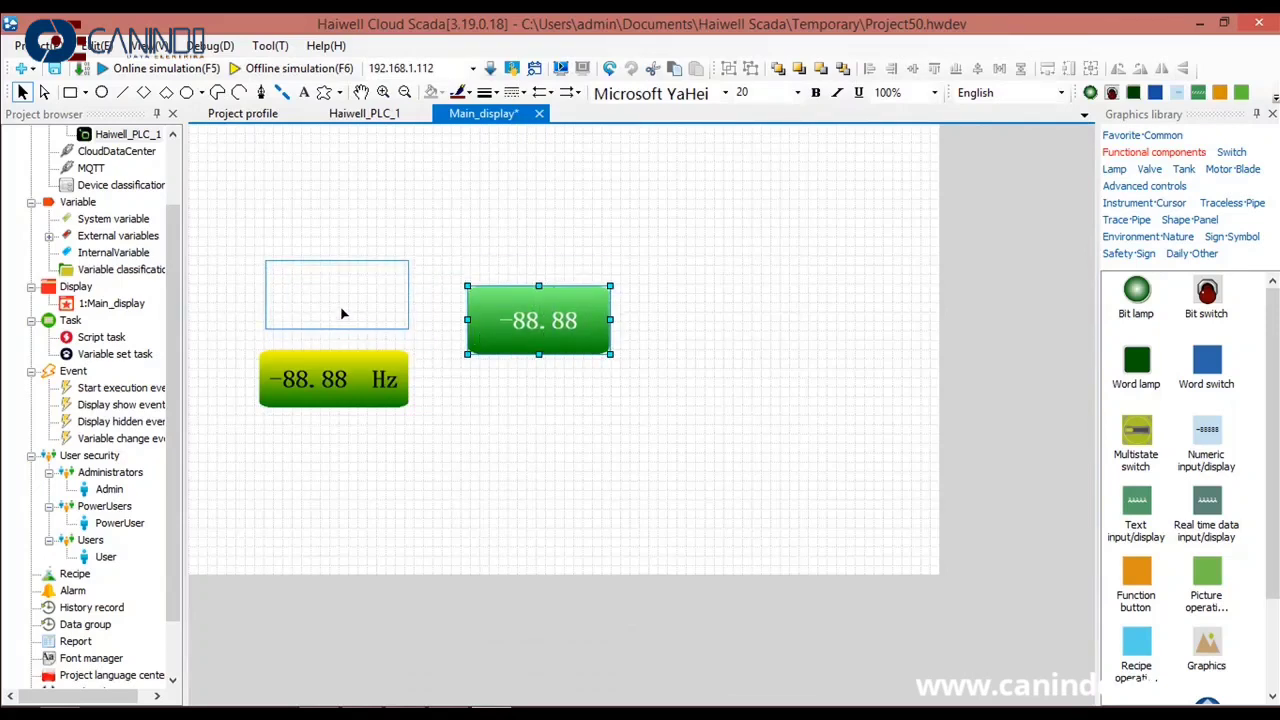
left_click_drag(341, 314, 341, 314)
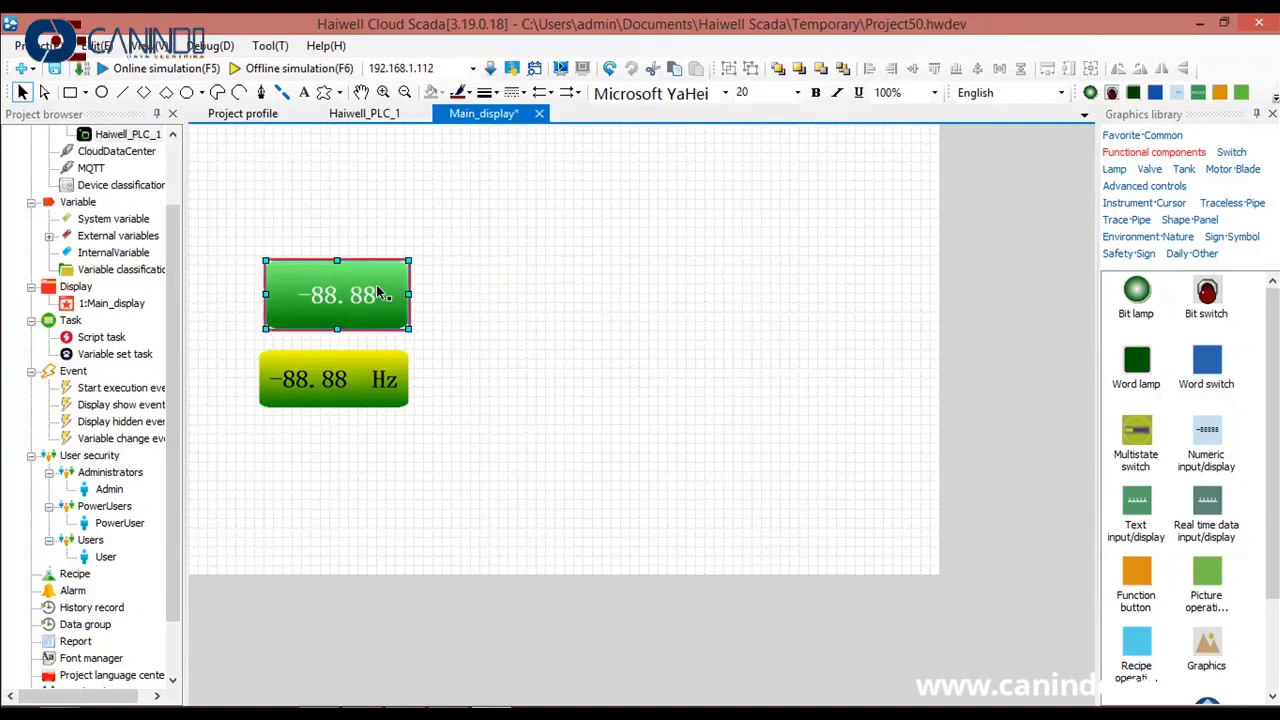
left_click_drag(362, 290, 358, 272)
left_click(466, 318)
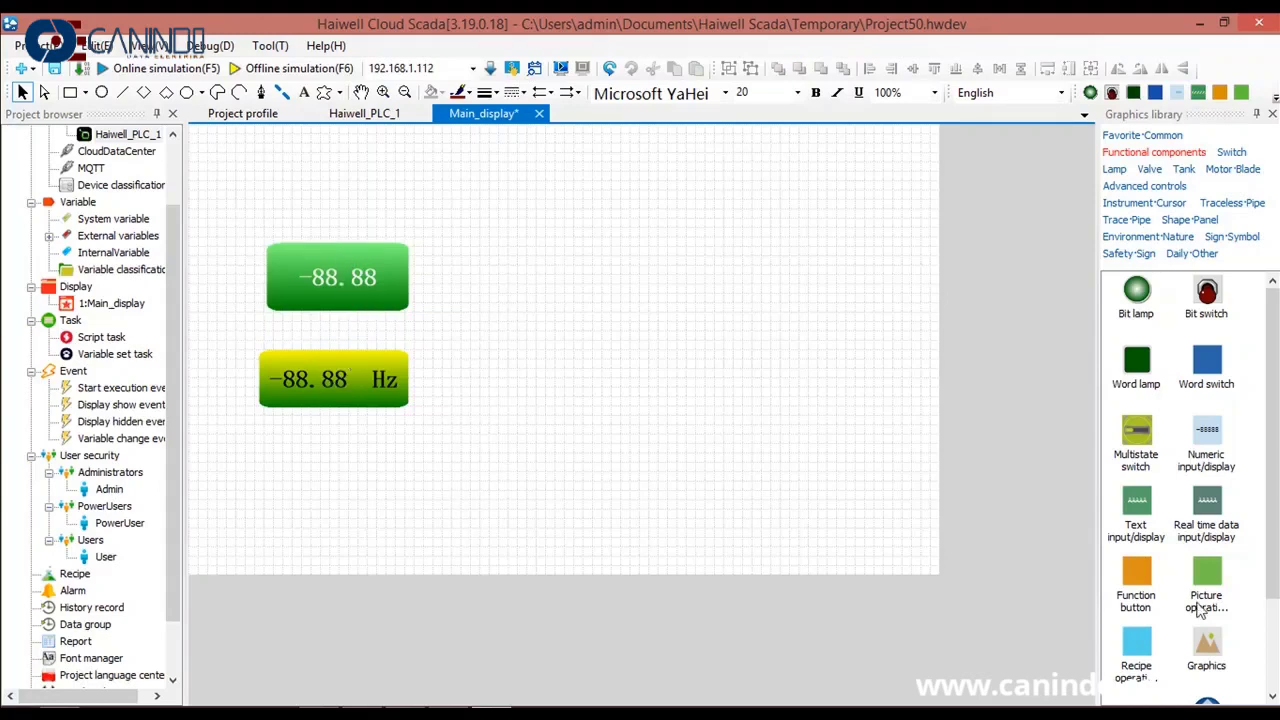
Add a Text component reading "Set Hz" and place it just above the green SetHz display.
scroll(1275, 541, "down", 1)
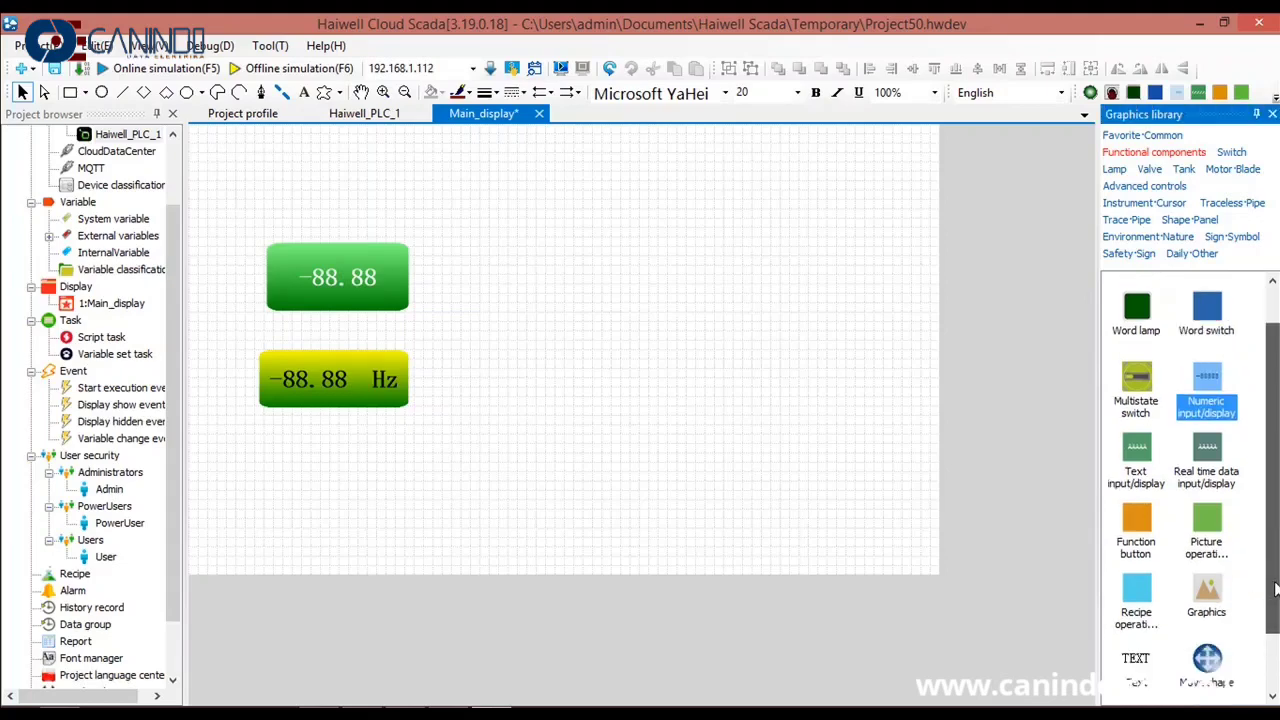
left_click_drag(1137, 650, 698, 385)
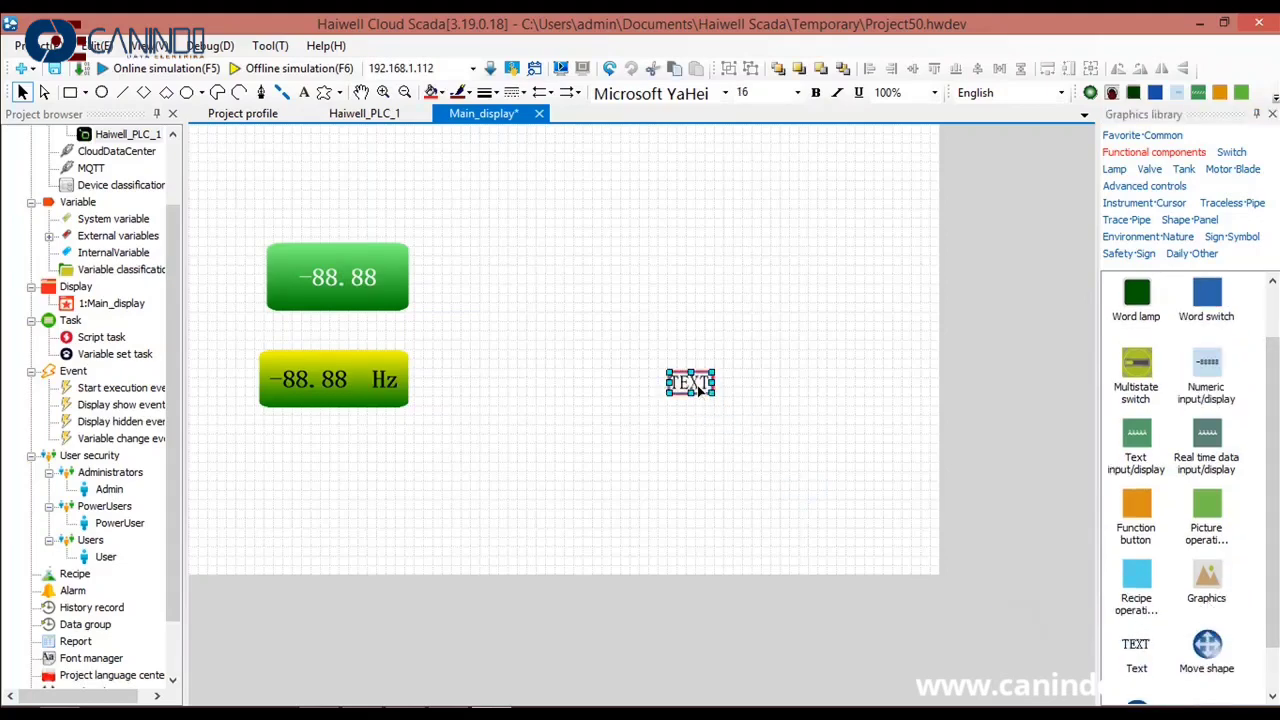
double_click(697, 385)
left_click(337, 410)
key("BackSpace")
key("BackSpace")
key("BackSpace")
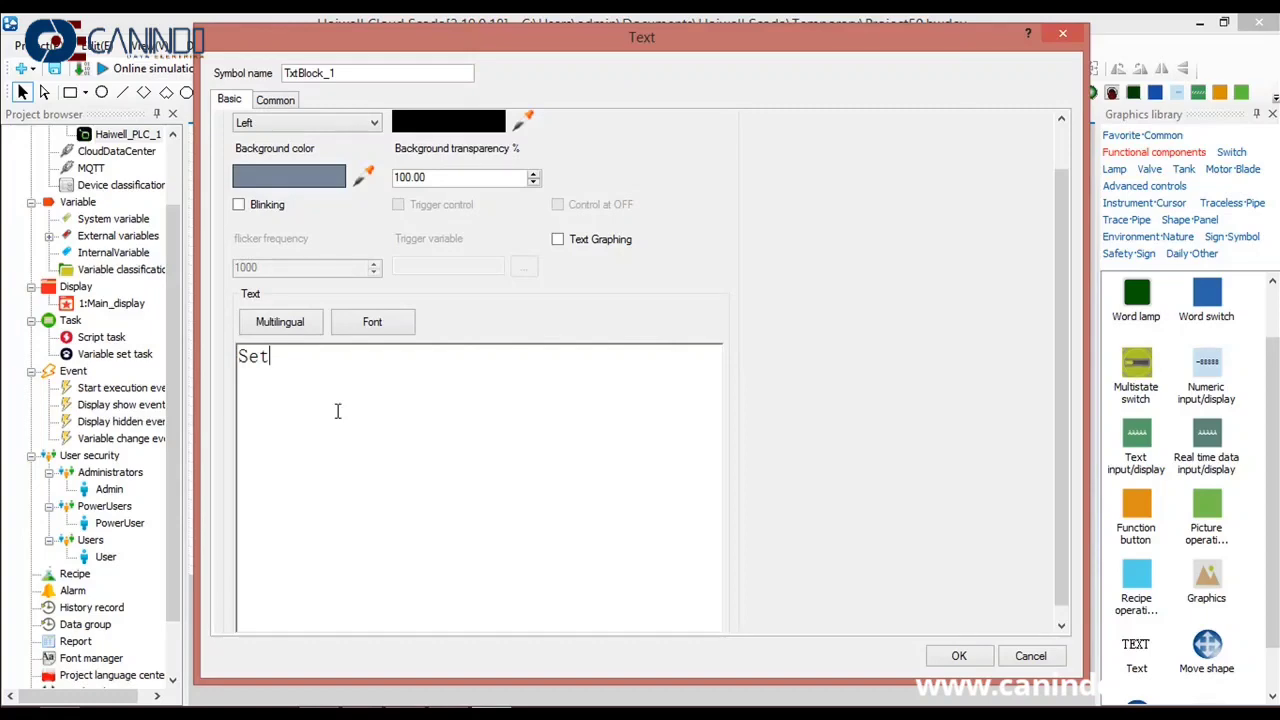
left_click(959, 656)
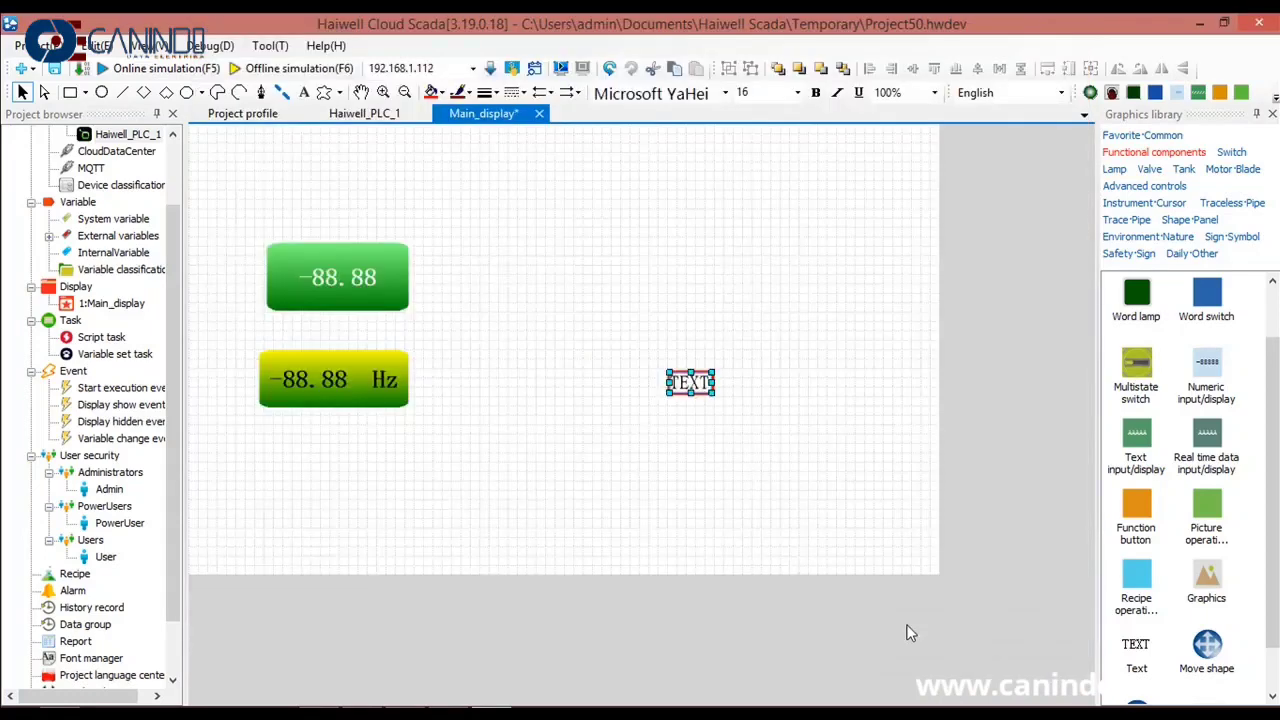
left_click(706, 390)
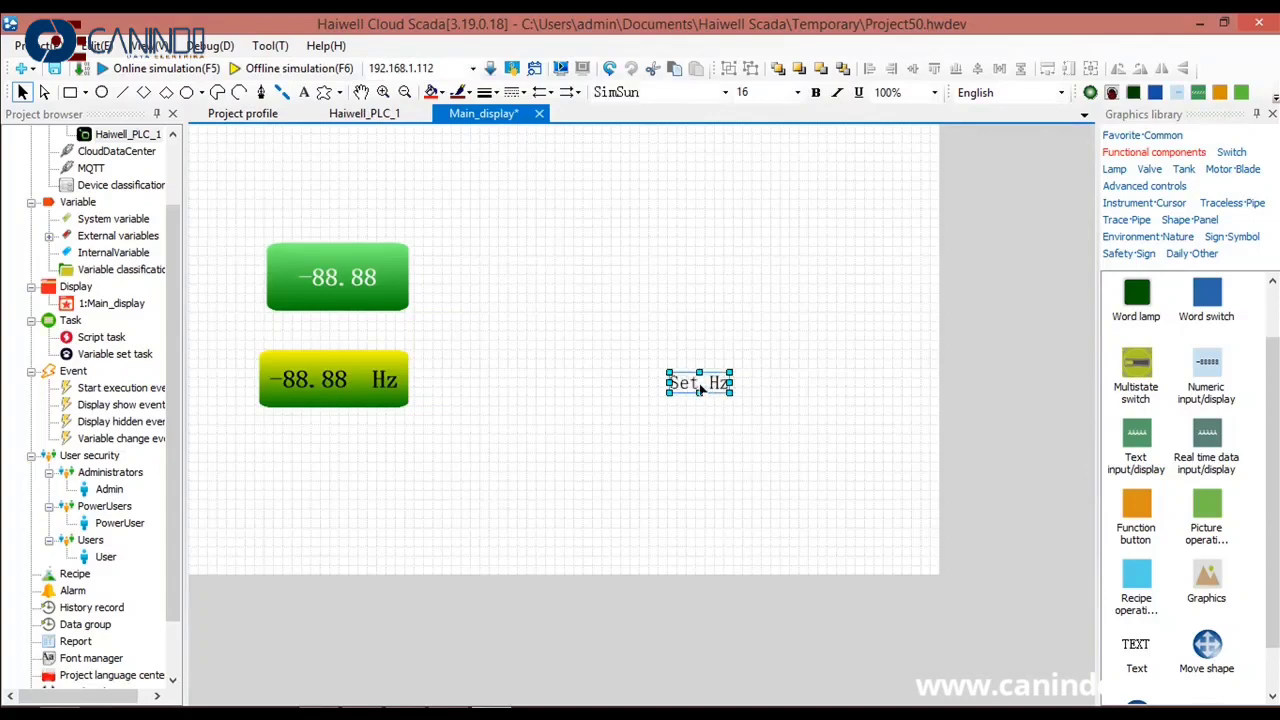
left_click_drag(699, 389, 332, 227)
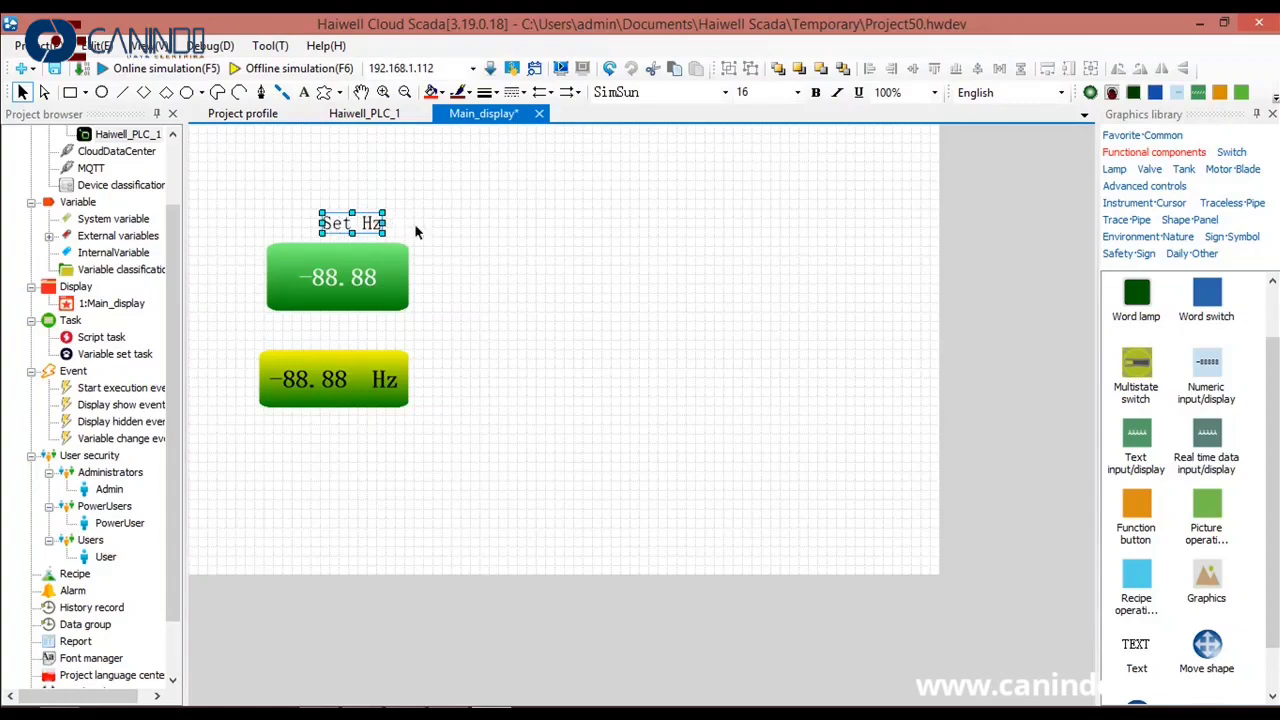
Duplicate the Set Hz label just above the yellow RunHz display and change the copy's text to "Run Hz".
left_click(697, 69)
left_click_drag(395, 254, 355, 343)
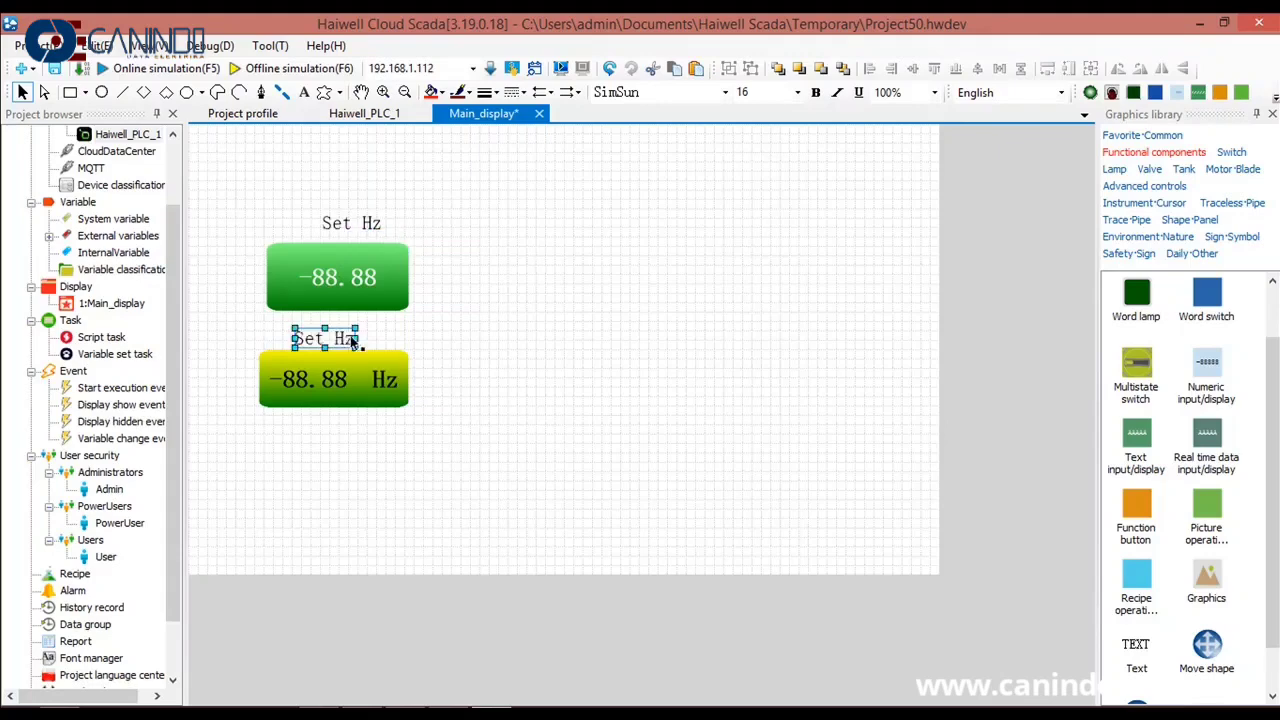
double_click(347, 341)
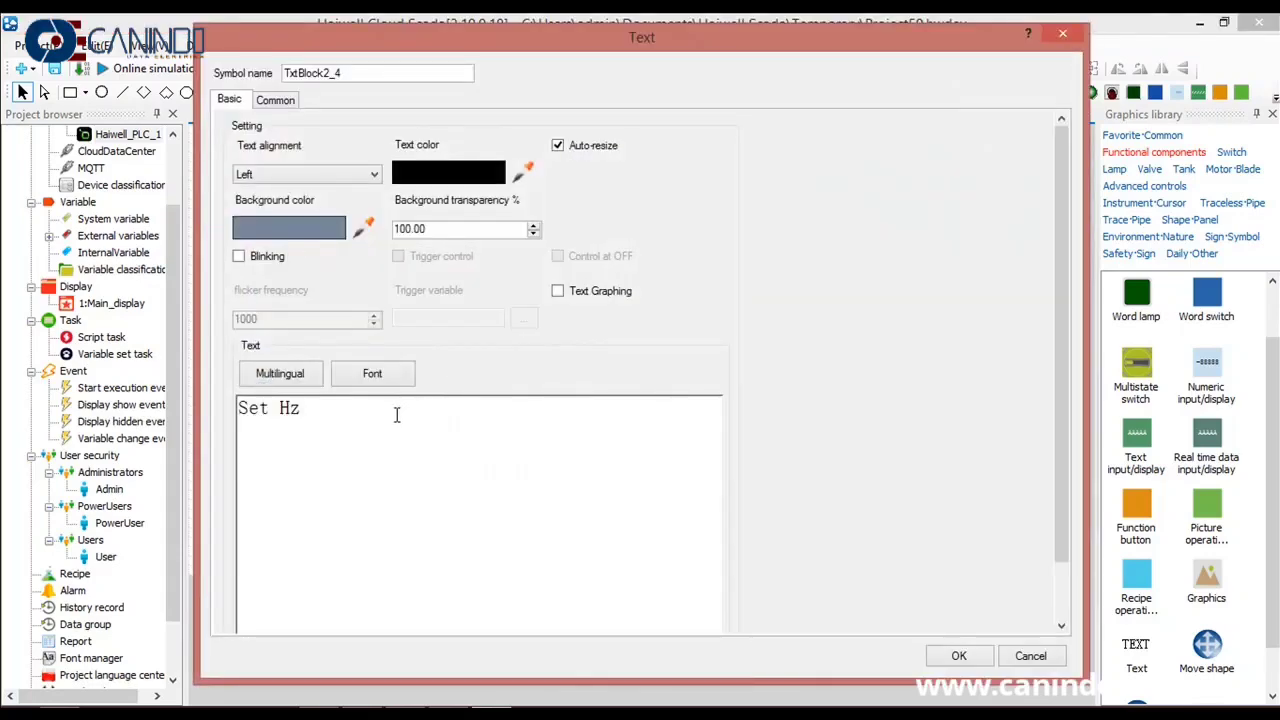
scroll(396, 414, "down", 1)
key("ctrl+a")
key("BackSpace")
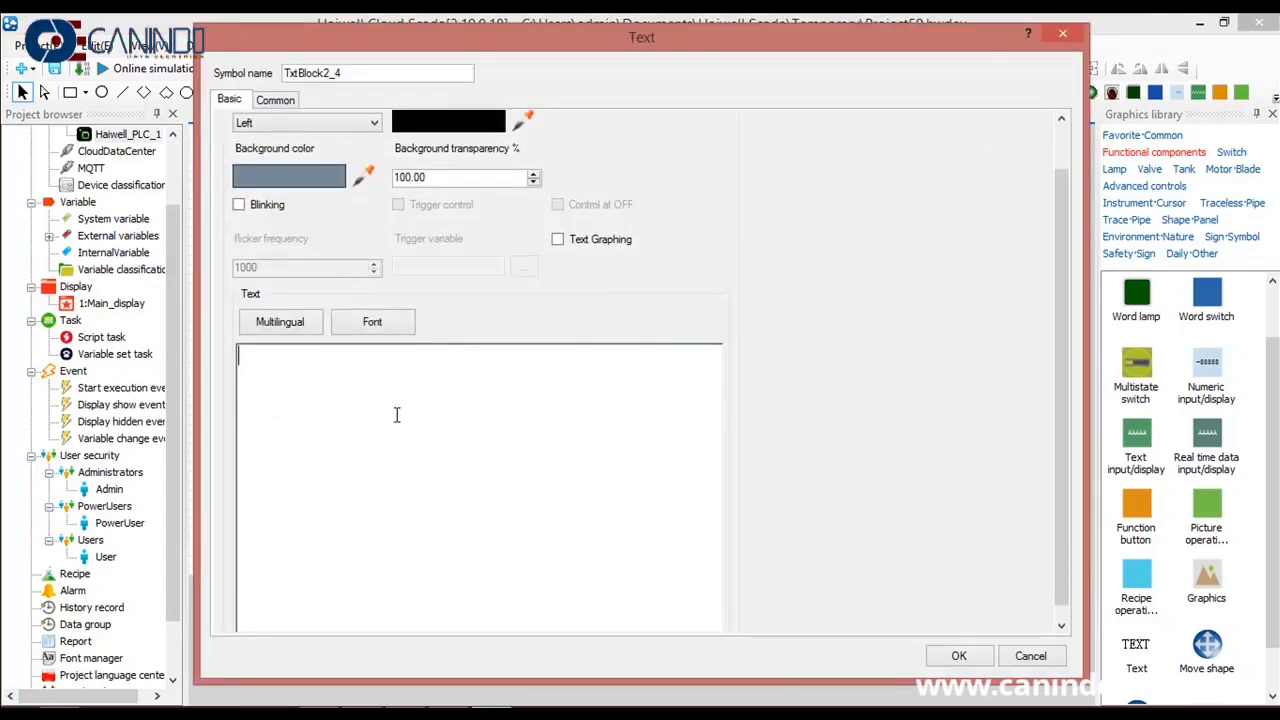
type("Run Hz")
left_click(955, 655)
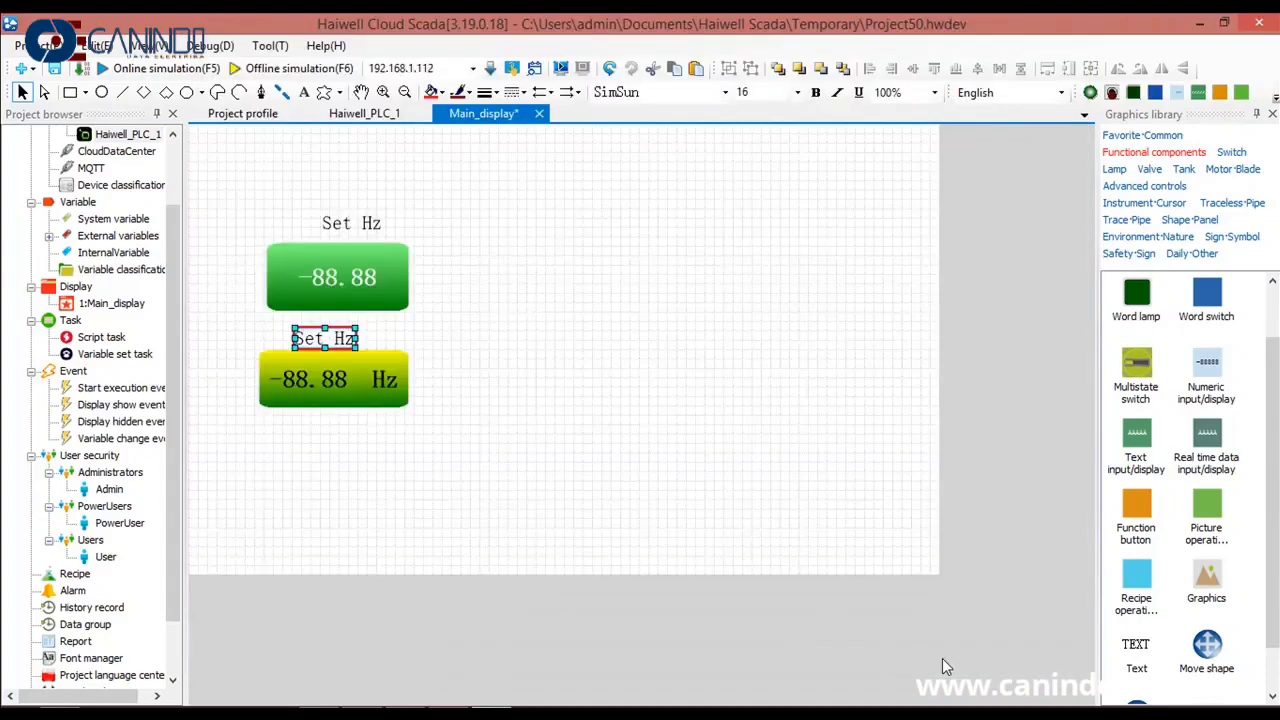
key("Right")
left_click(483, 416)
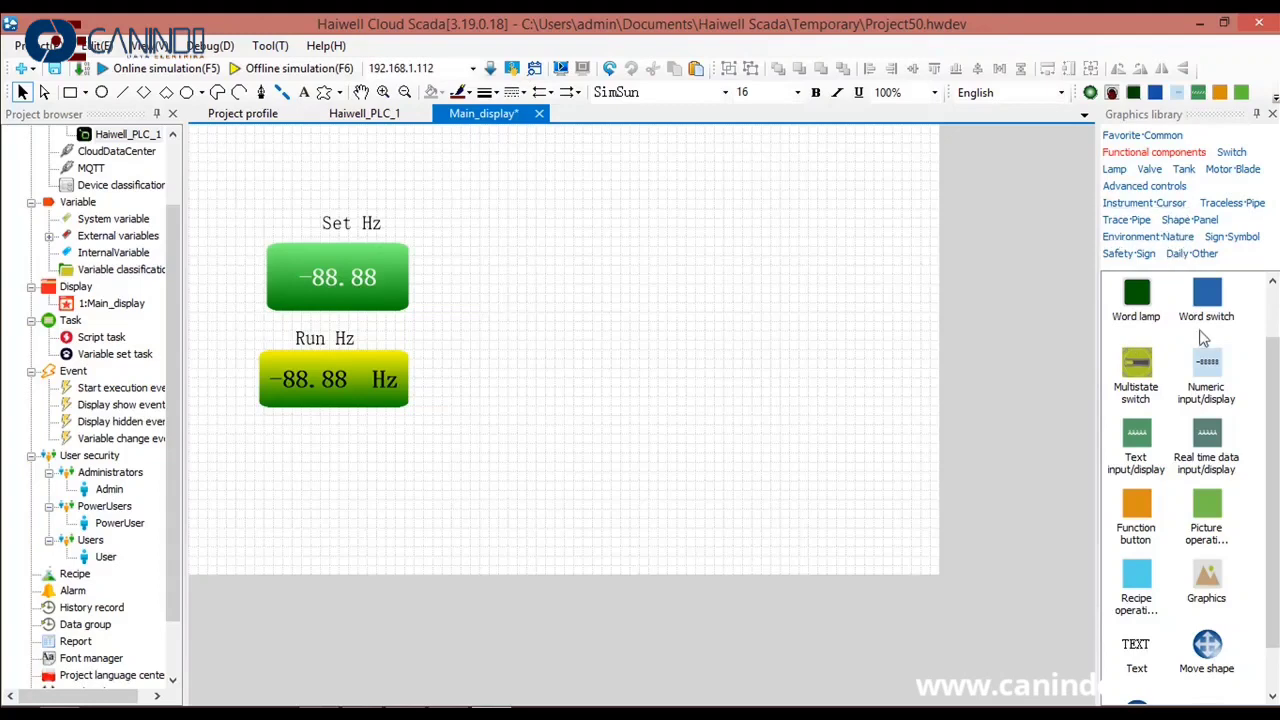
Add a Word switch below the RunHz display that writes to the Haiwell_PLC_1 command variable, checking the forward running code in the M550 drive manual PDF.
left_click_drag(1221, 300, 303, 480)
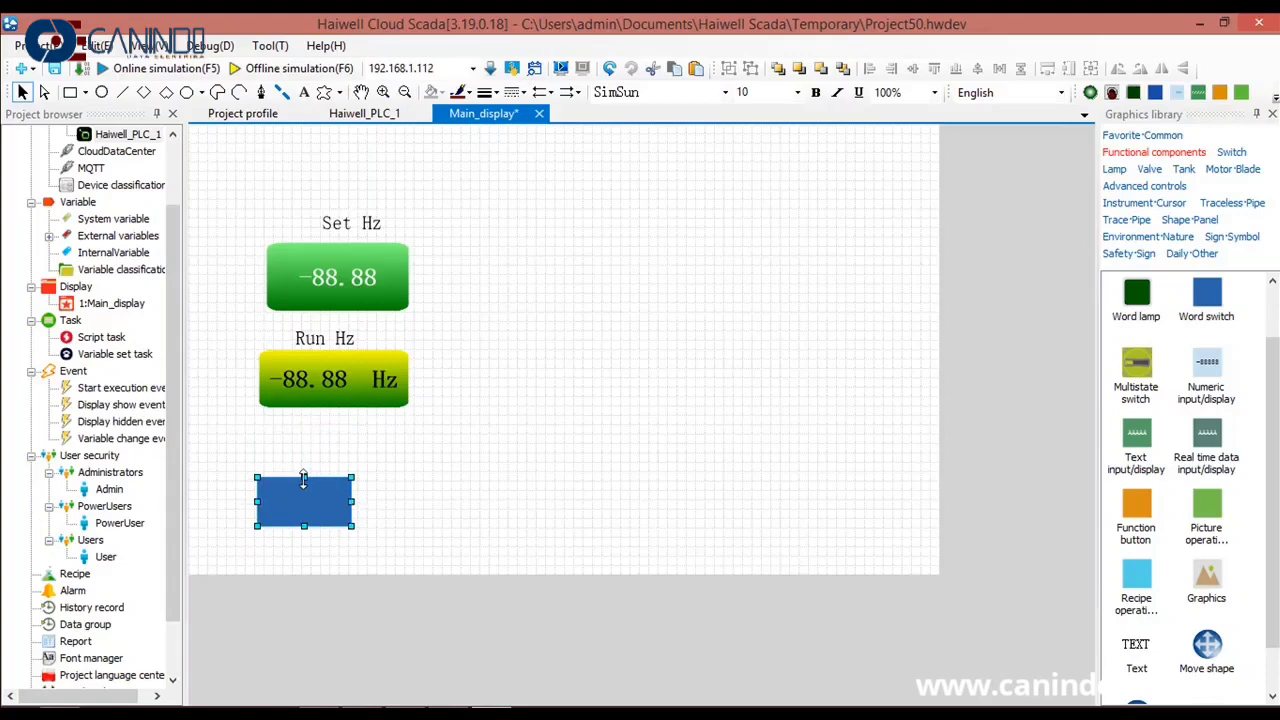
double_click(363, 496)
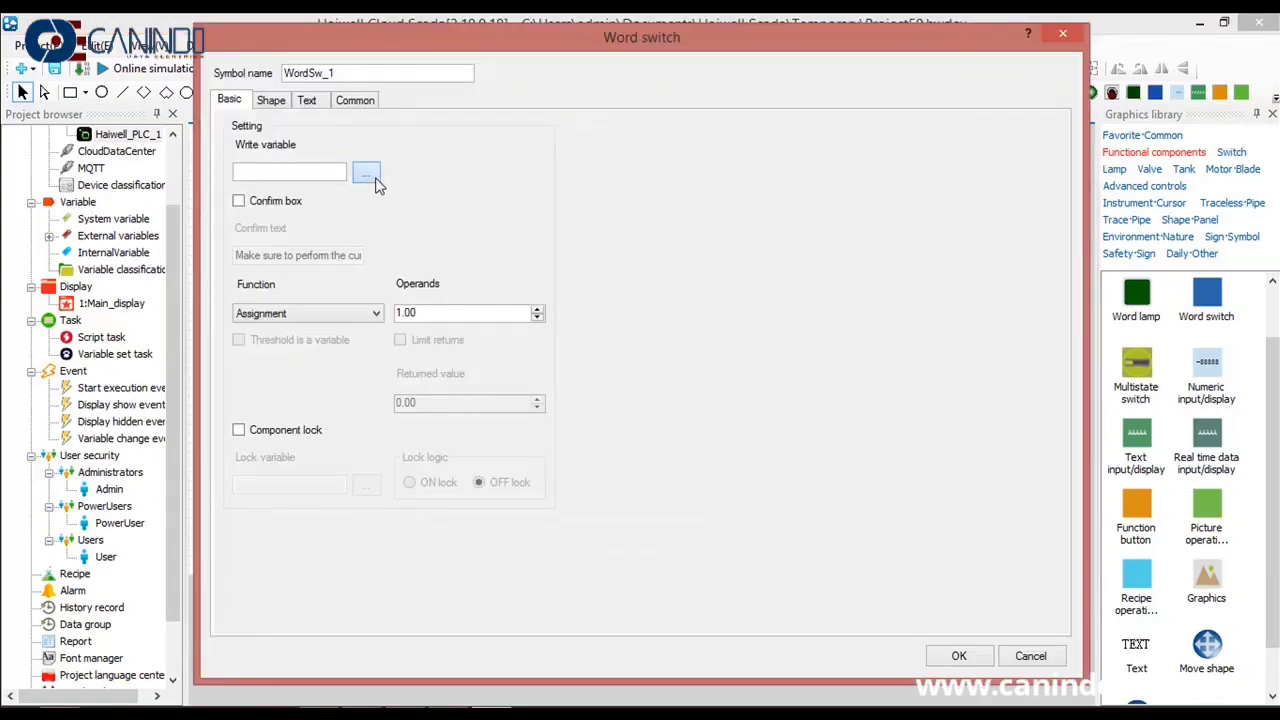
left_click(376, 181)
double_click(648, 224)
left_click(492, 707)
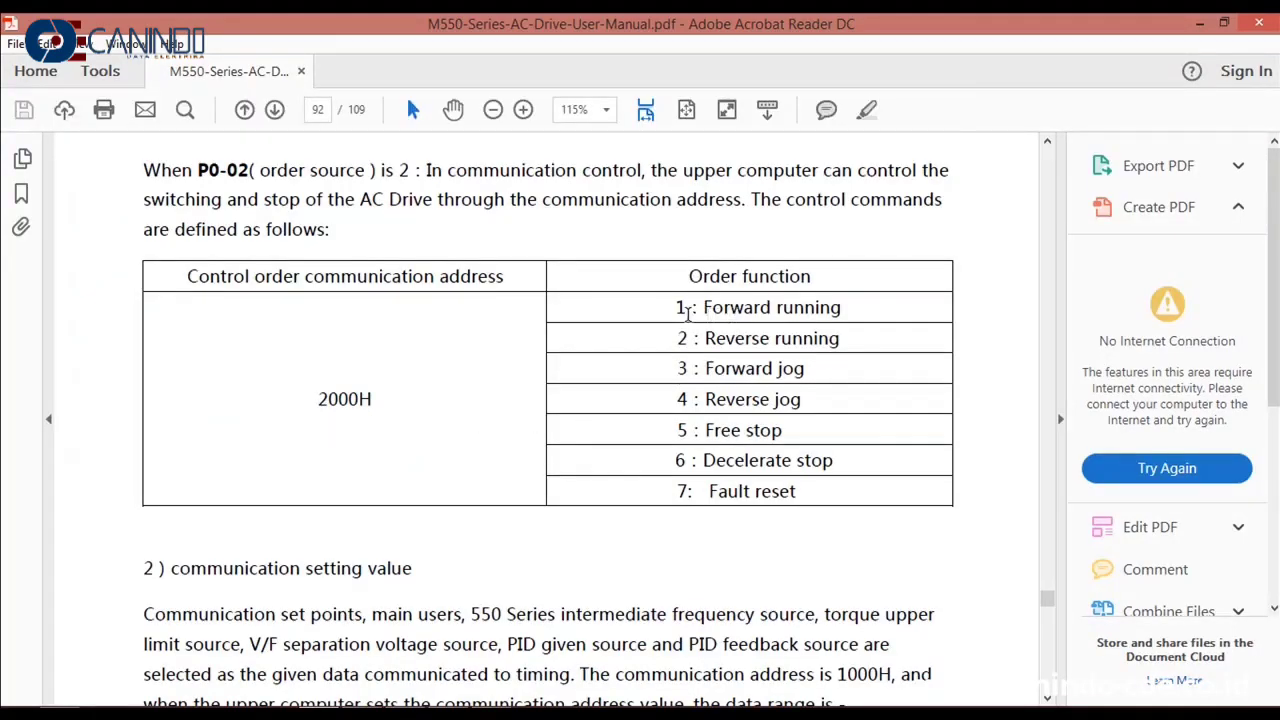
key("alt+Tab")
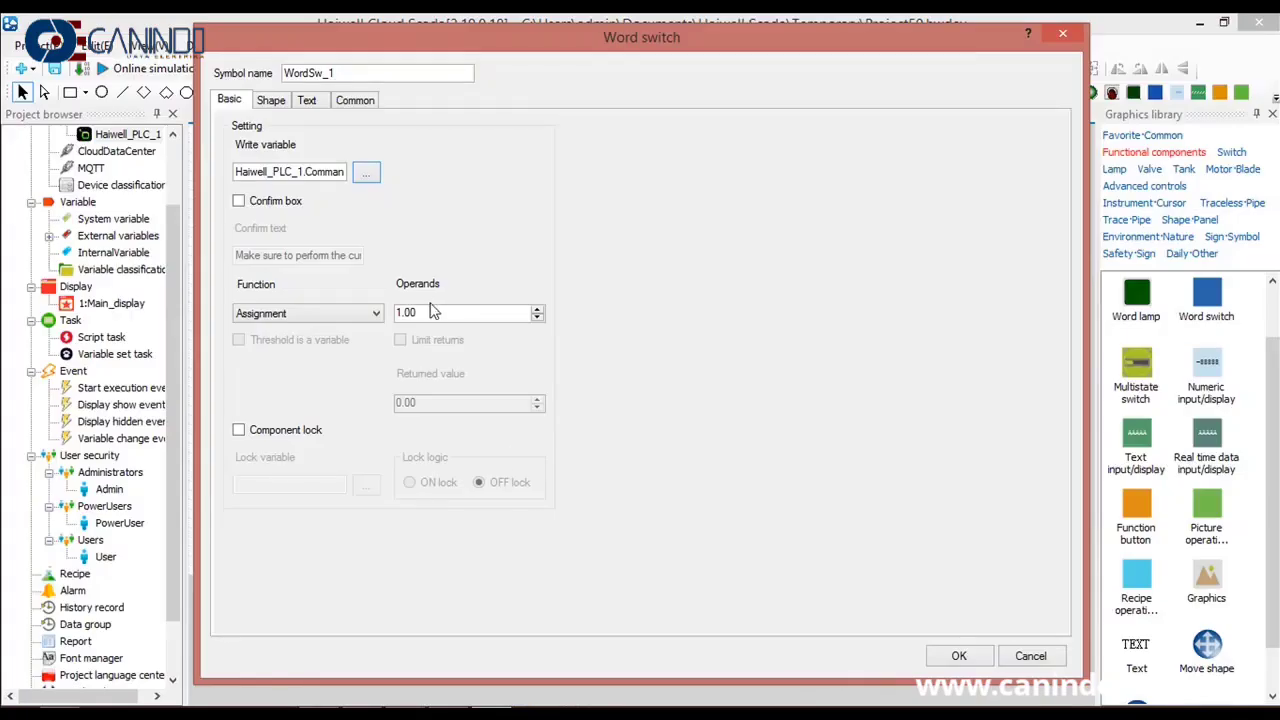
Label the word switch FWD in 14-point bold SimSun and accept its settings.
left_click(271, 101)
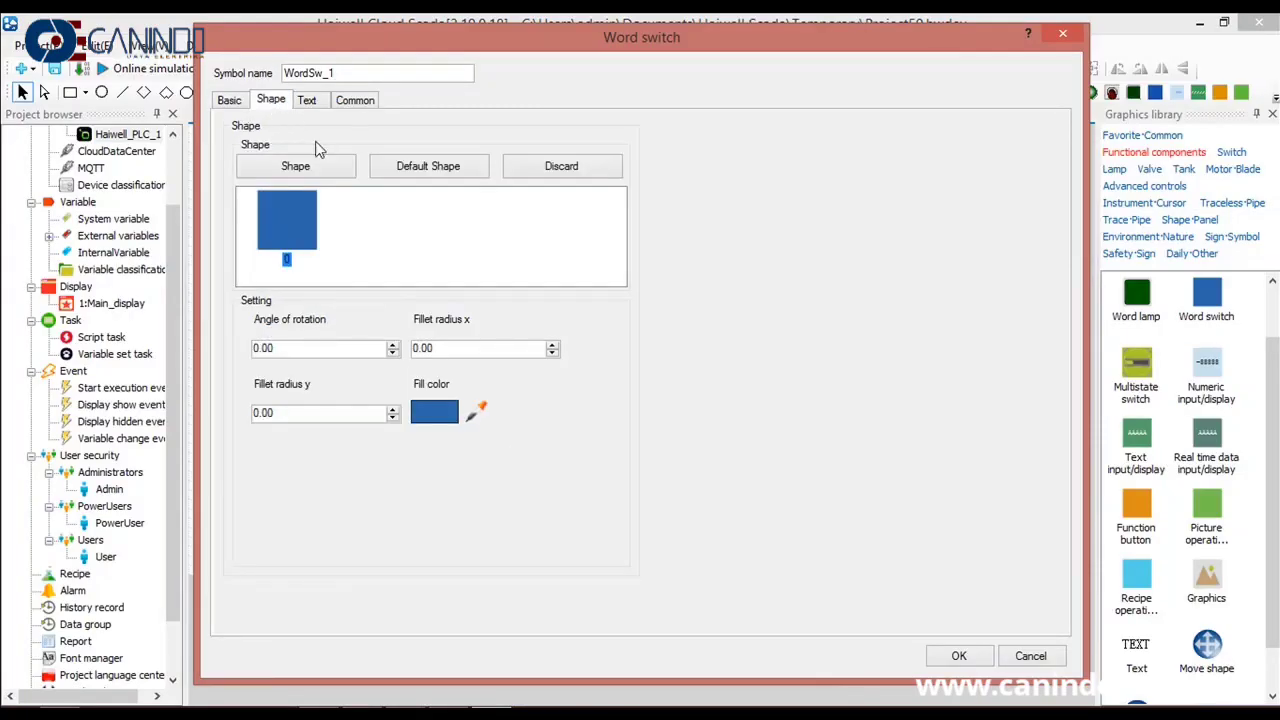
left_click(321, 284)
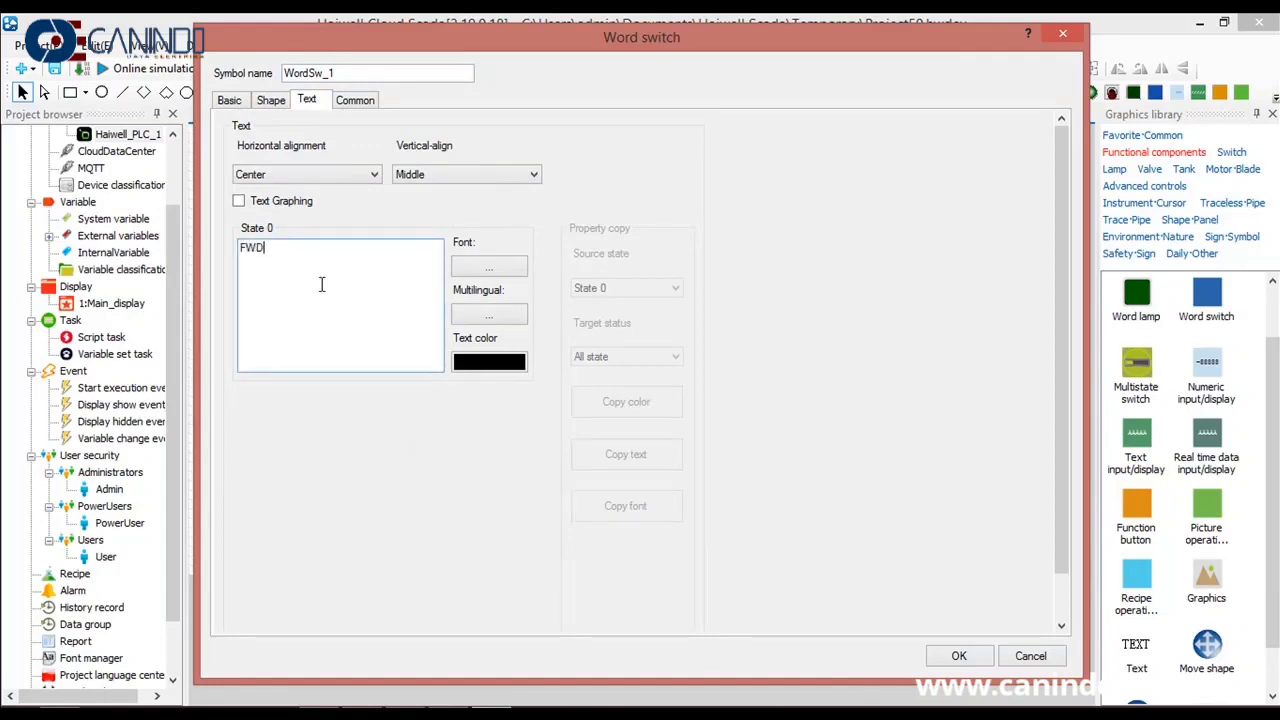
left_click(488, 265)
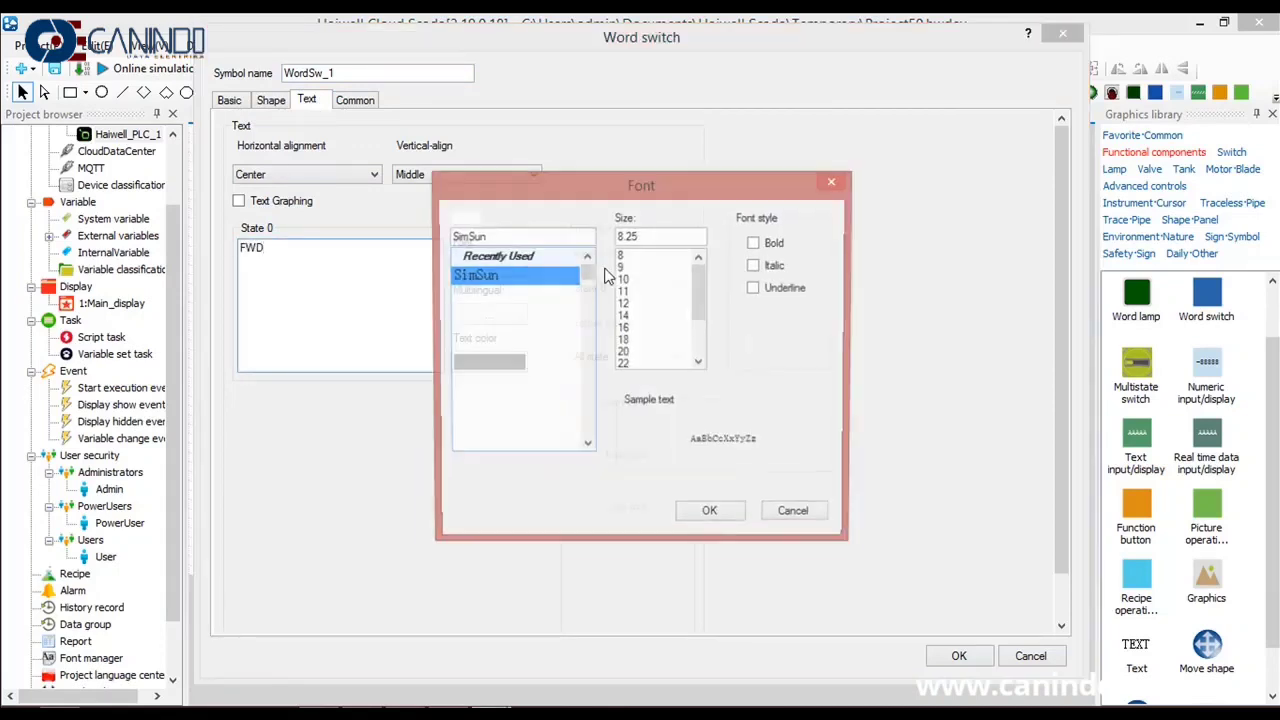
left_click(623, 316)
left_click(755, 243)
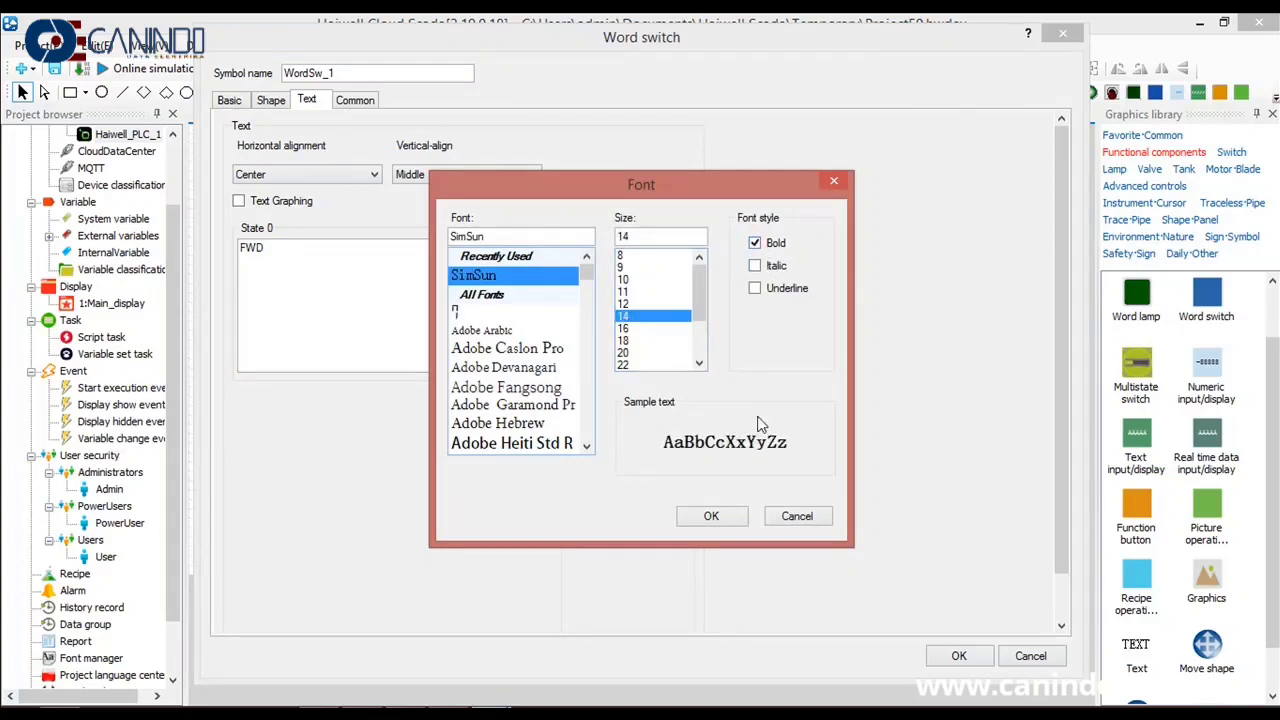
left_click(718, 516)
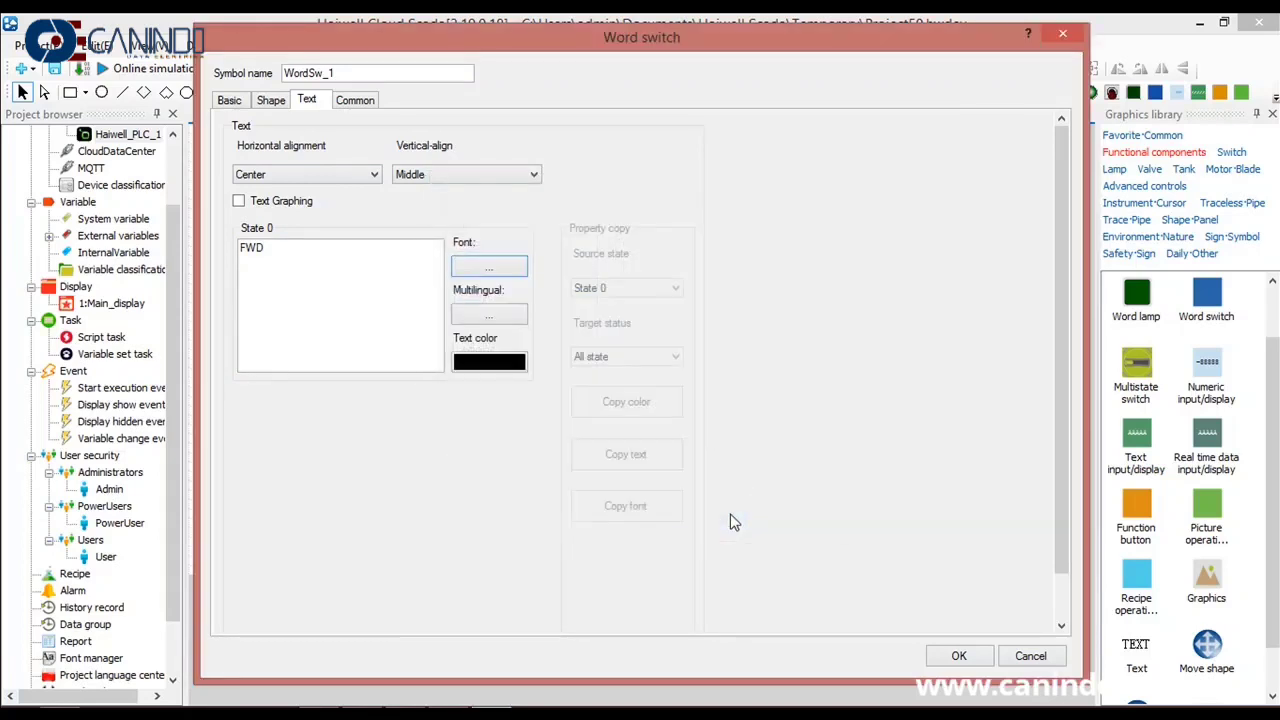
left_click(955, 655)
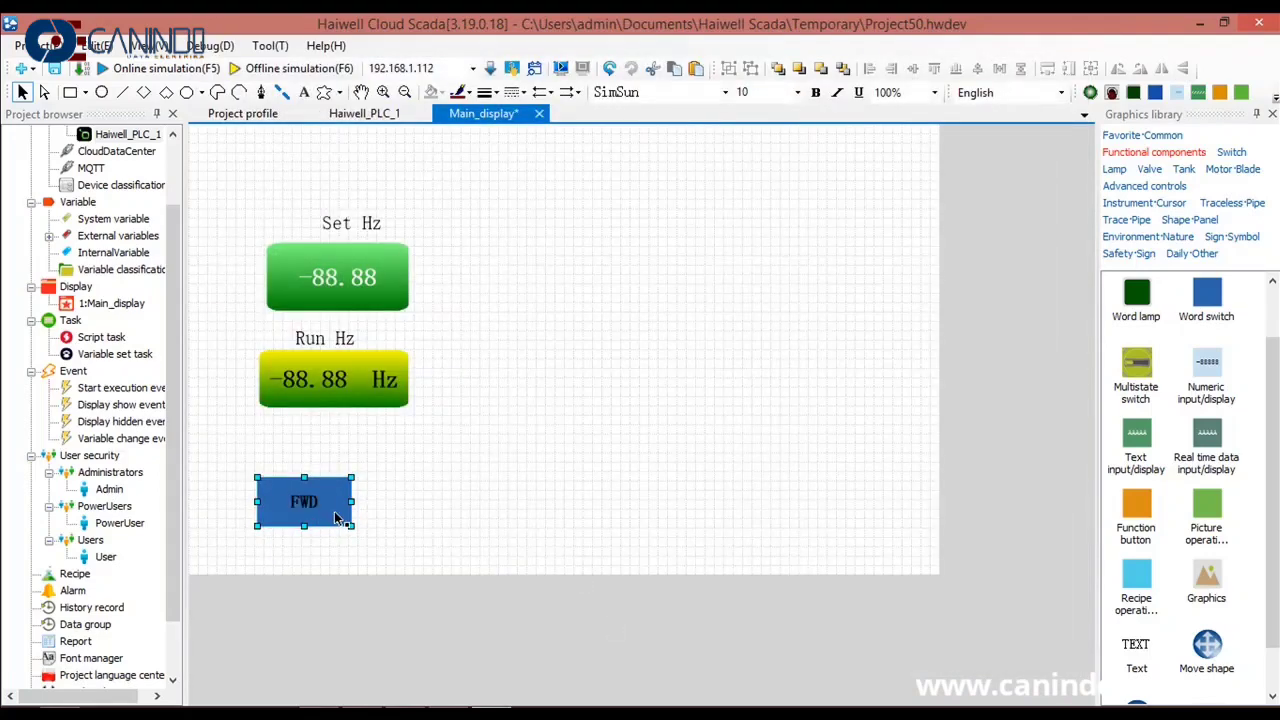
Duplicate the FWD word switch and place the copy directly to its right.
left_click(674, 68)
left_click(696, 68)
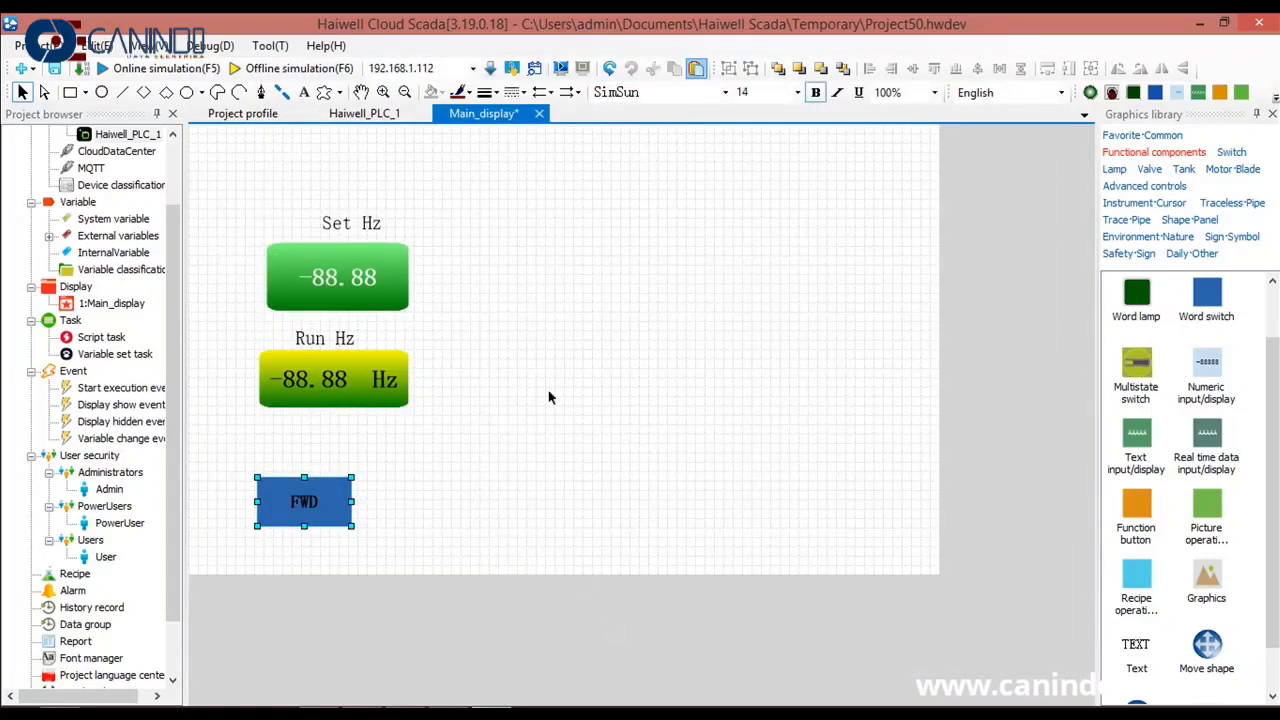
left_click_drag(340, 527, 432, 507)
Set the copied switch's operand to 2, following the drive manual's reverse running code, and change its text to REV.
double_click(430, 503)
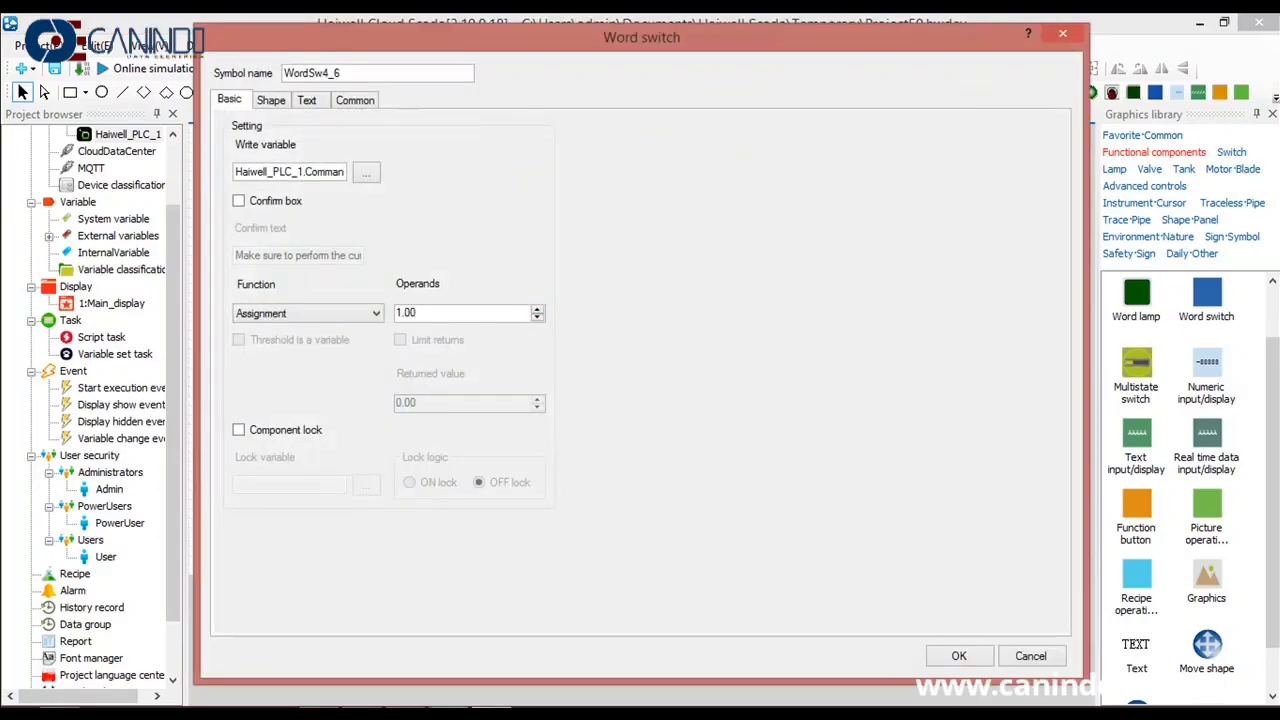
left_click(443, 714)
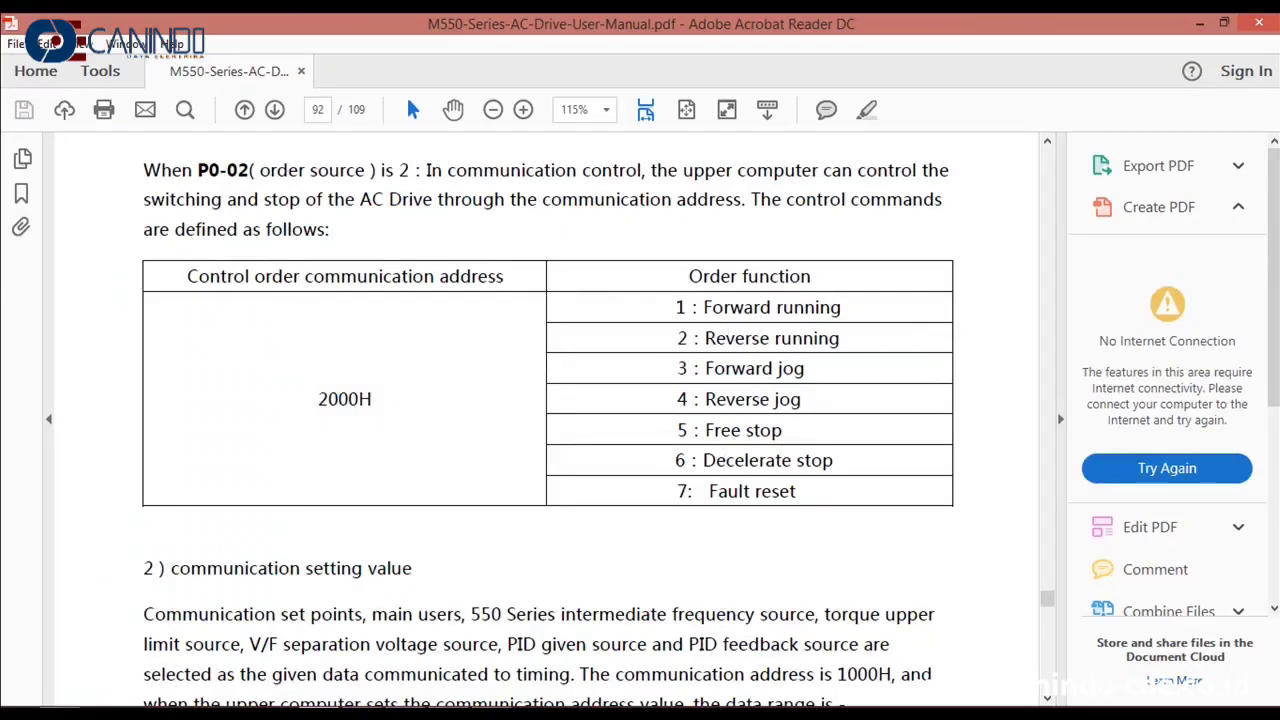
left_click(528, 714)
left_click(537, 310)
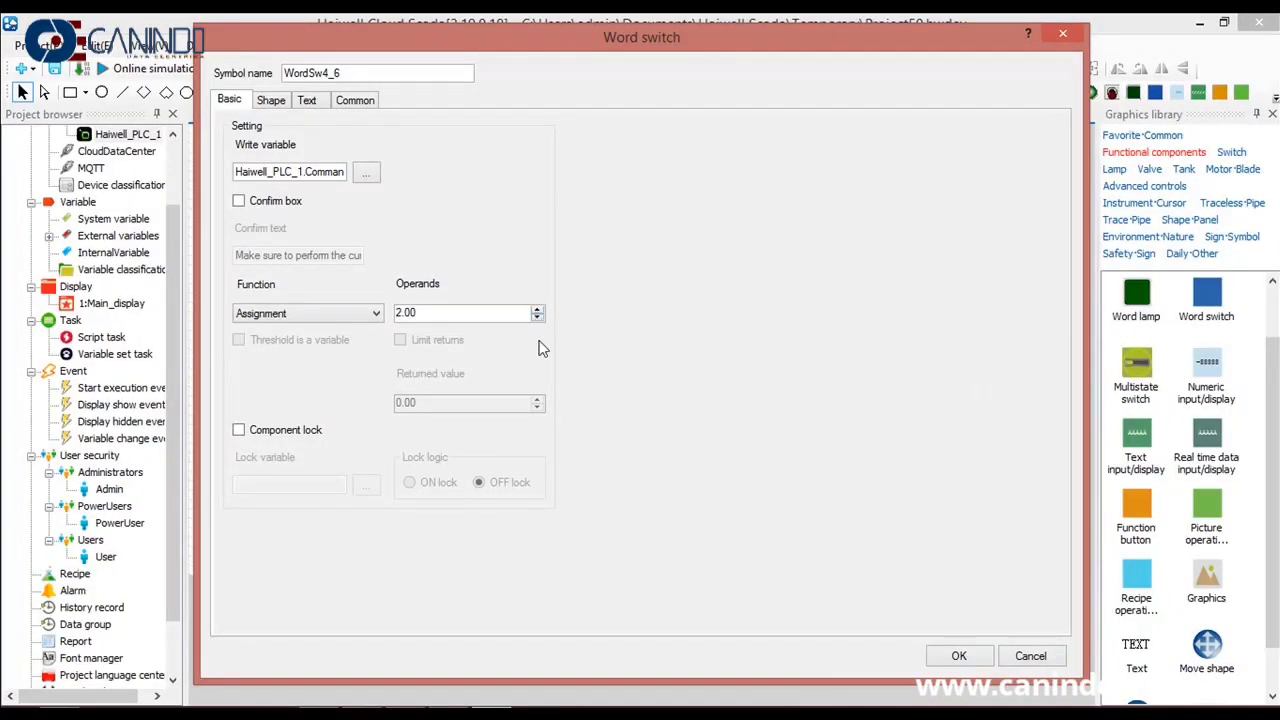
left_click(307, 100)
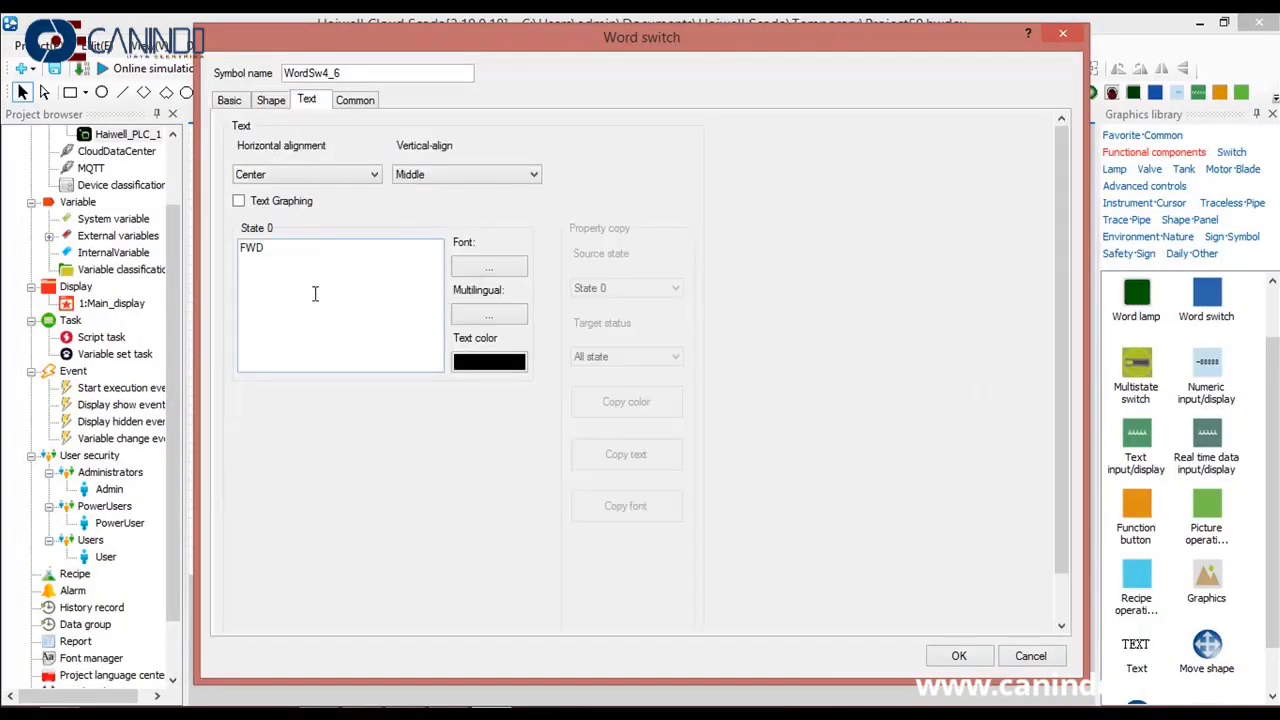
left_click(313, 274)
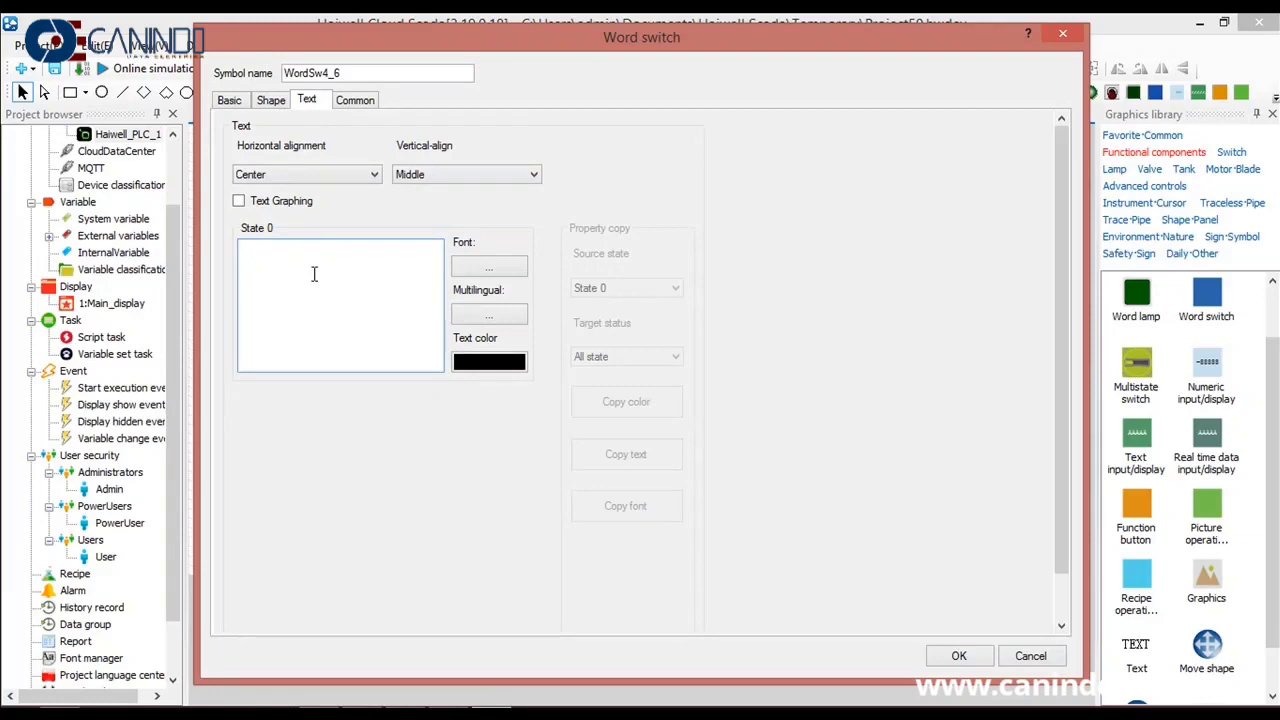
left_click(955, 654)
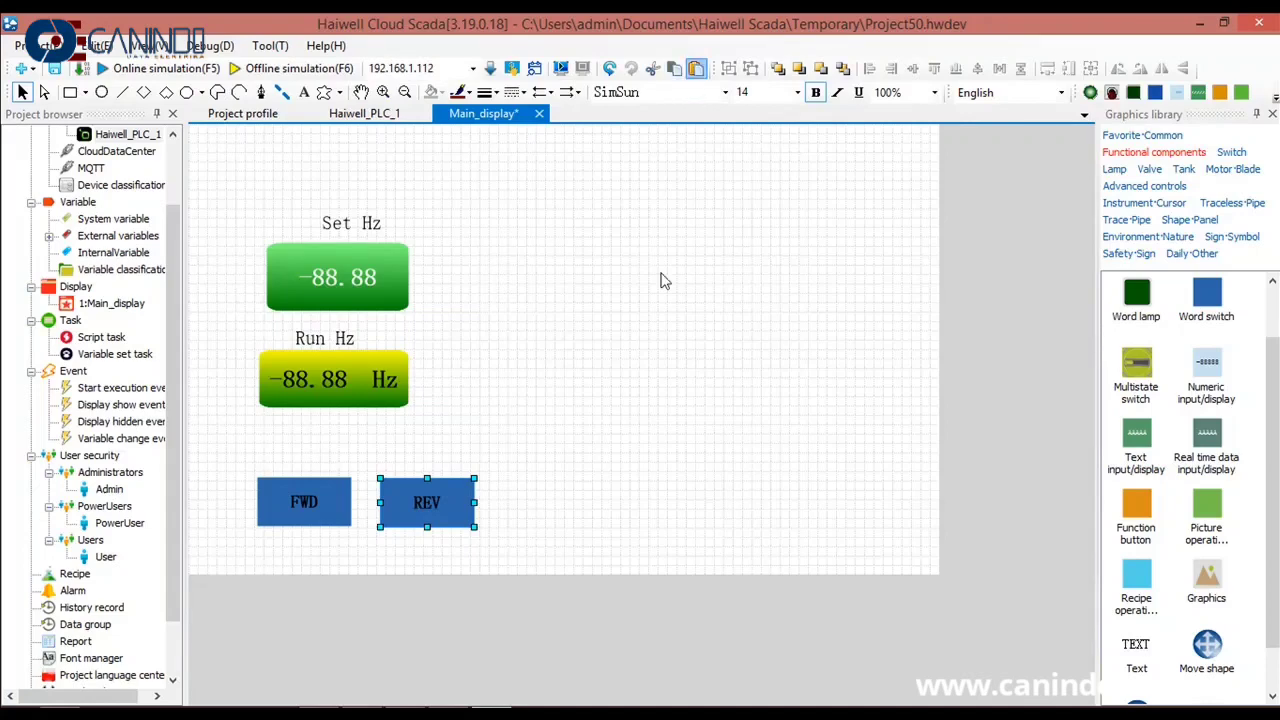
Duplicate the REV word switch to its right, set the copy's operand to 6 and change its text to STOP.
left_click_drag(460, 515, 565, 509)
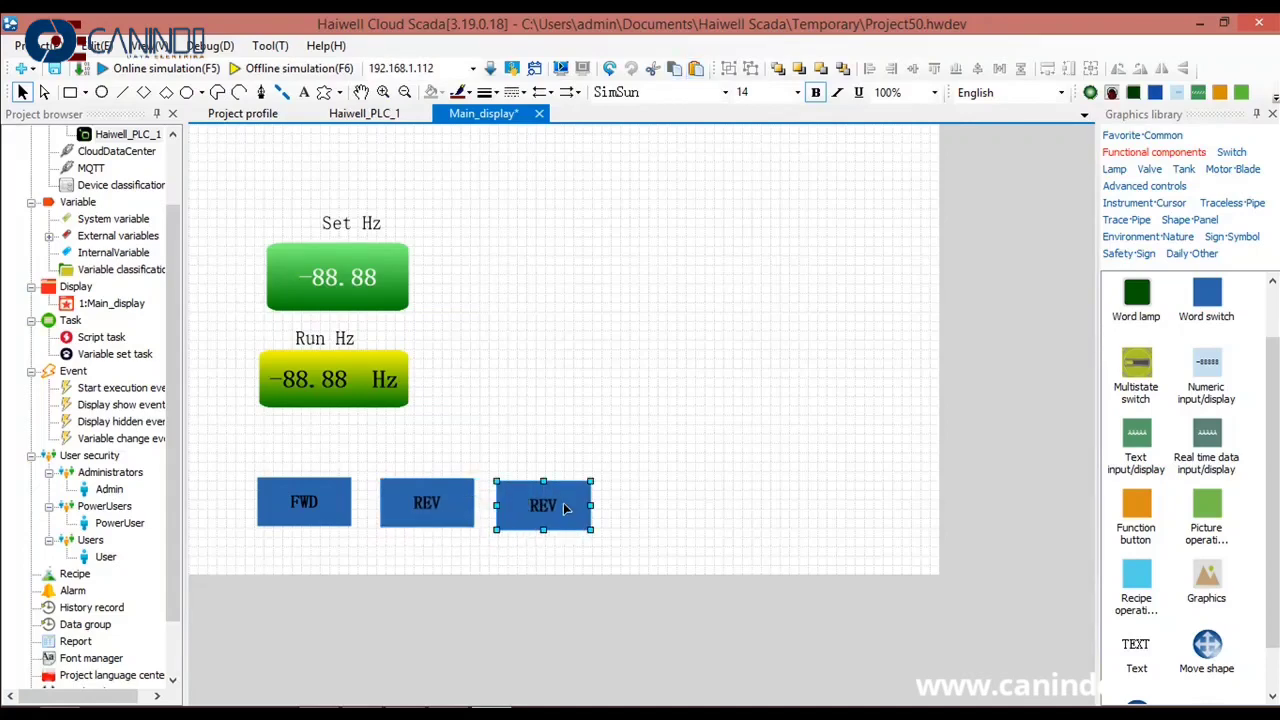
double_click(563, 513)
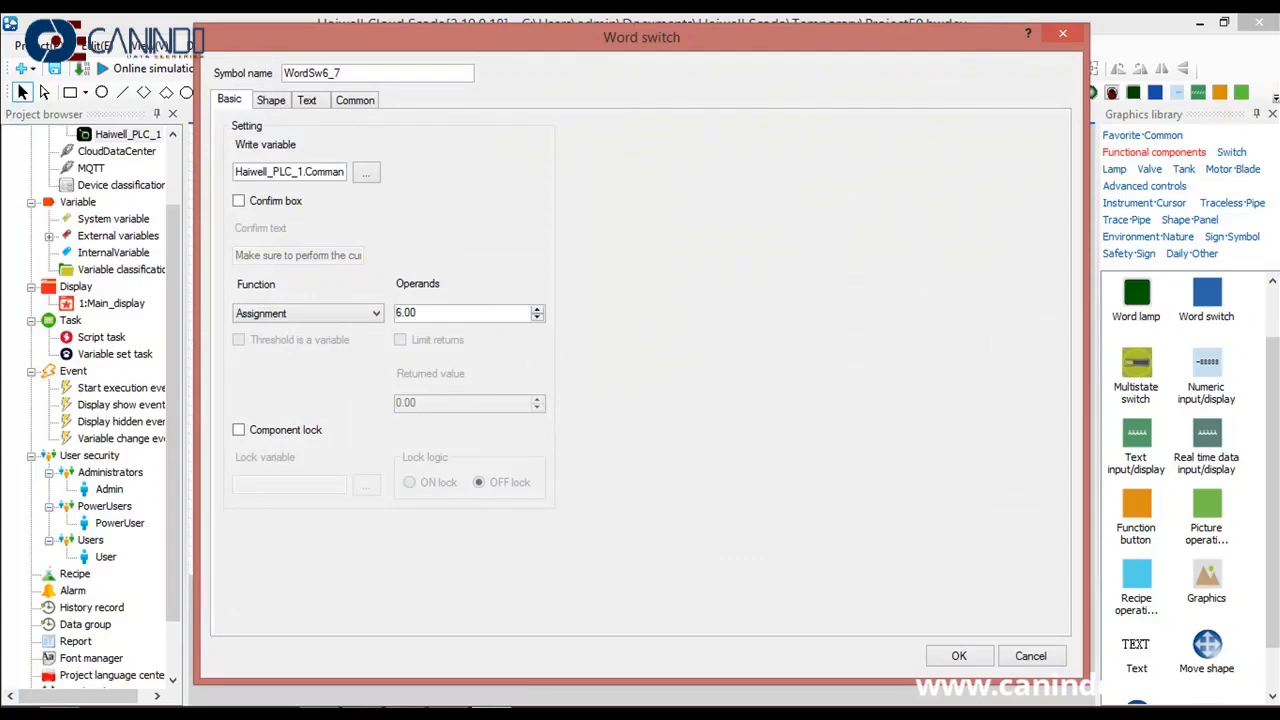
left_click(310, 102)
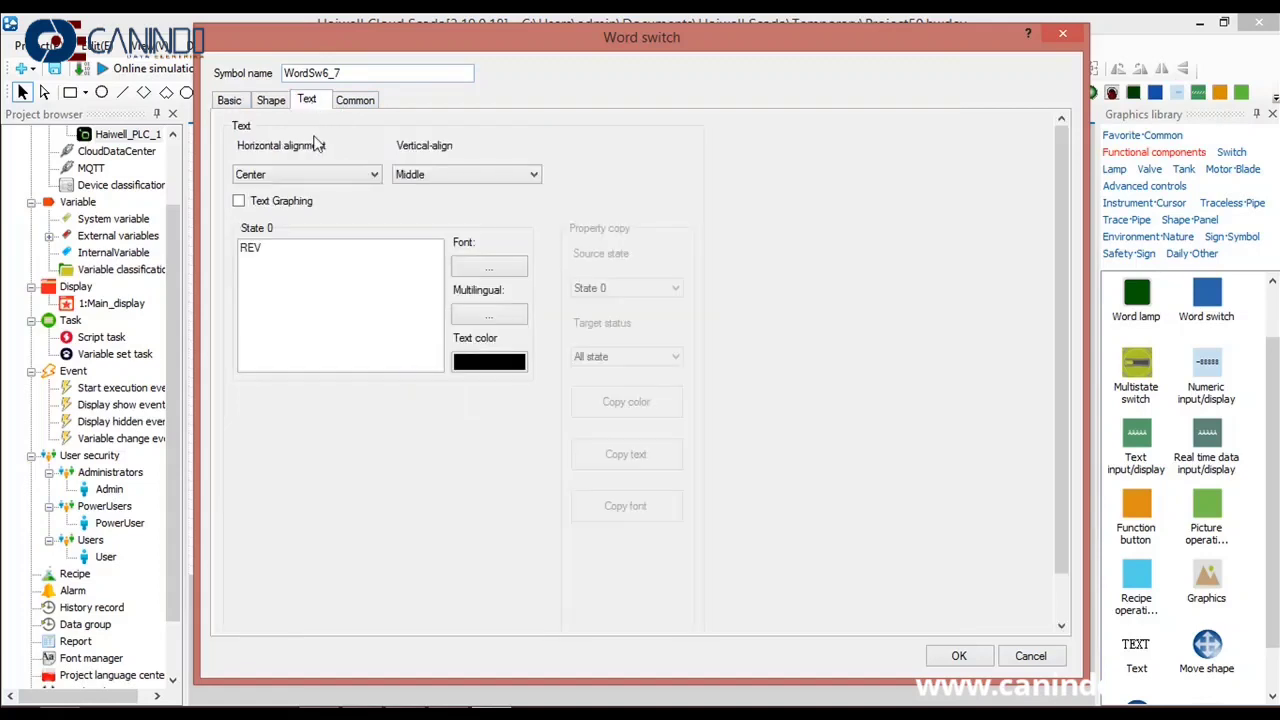
left_click(333, 251)
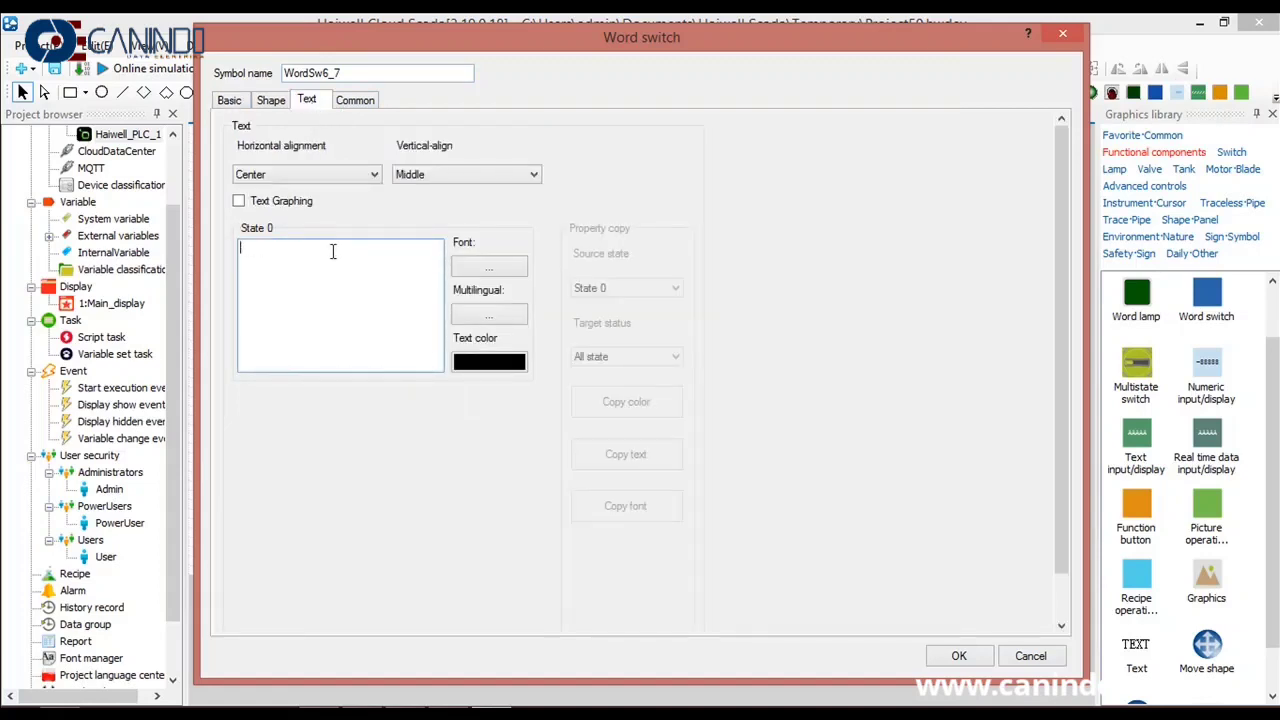
type("STOP")
left_click(957, 655)
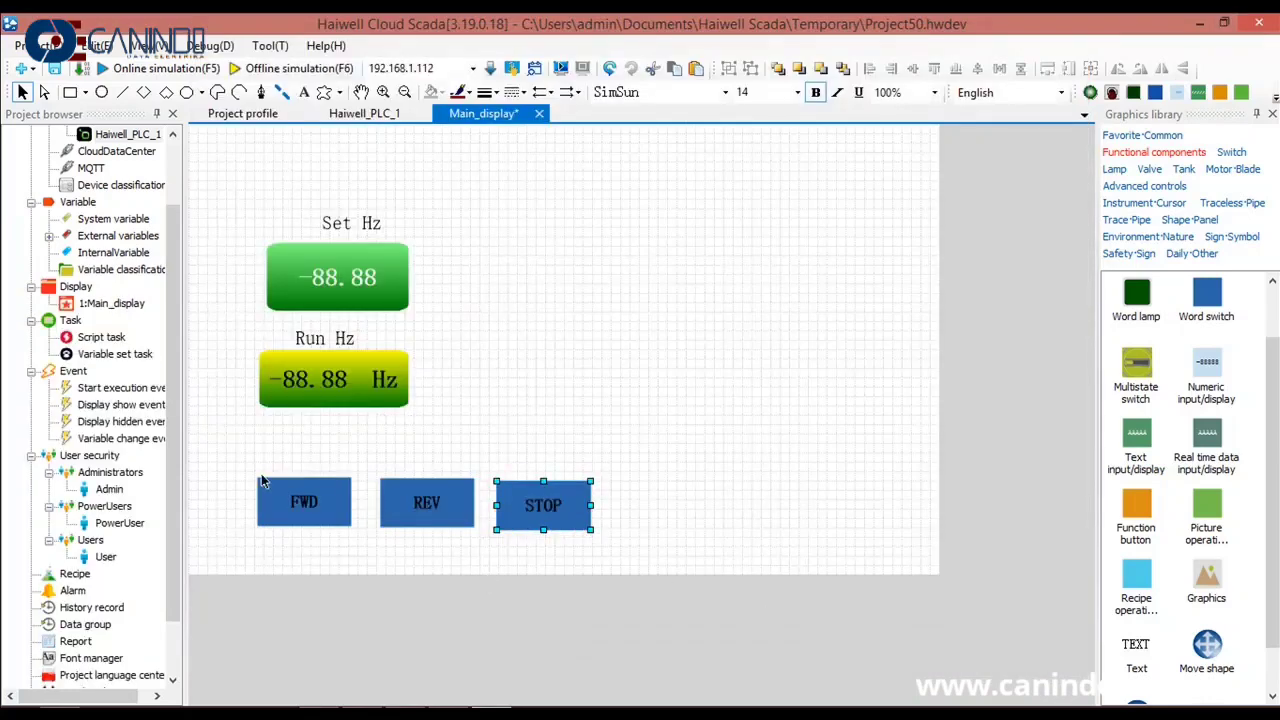
Space the FWD, REV and STOP switches evenly in a row and align their bottom edges.
left_click_drag(226, 444, 681, 566)
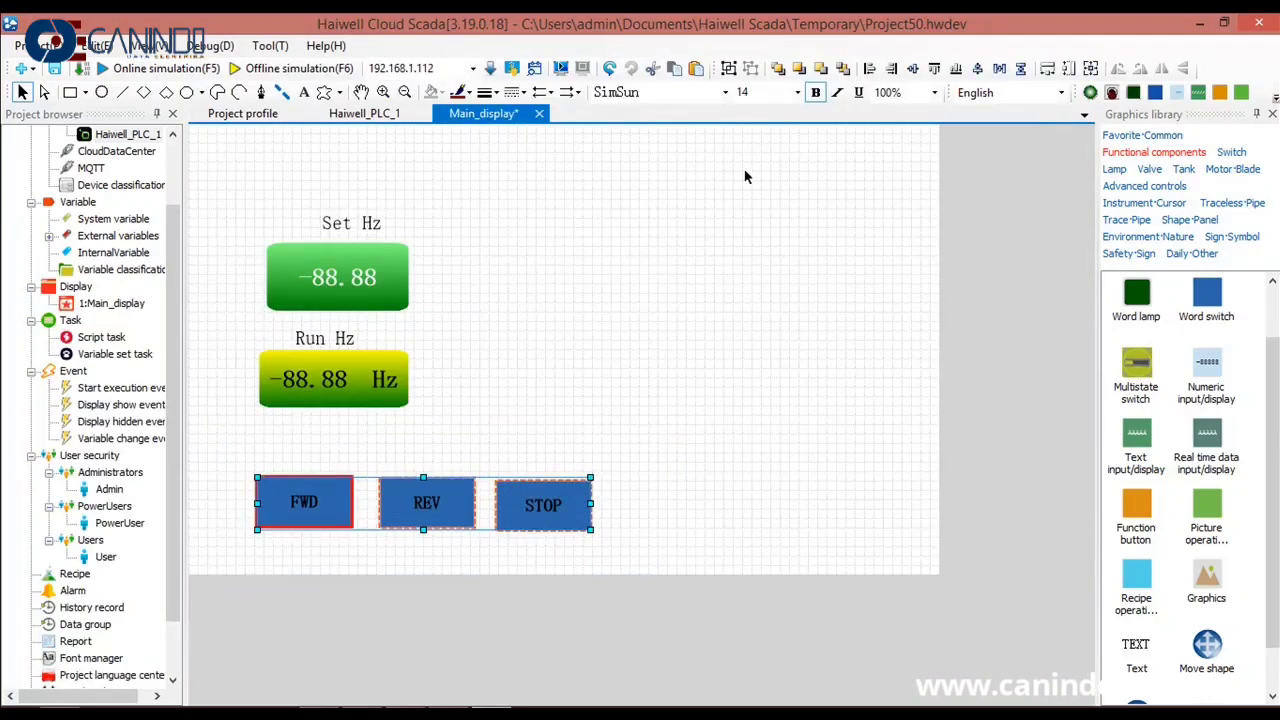
left_click(1000, 70)
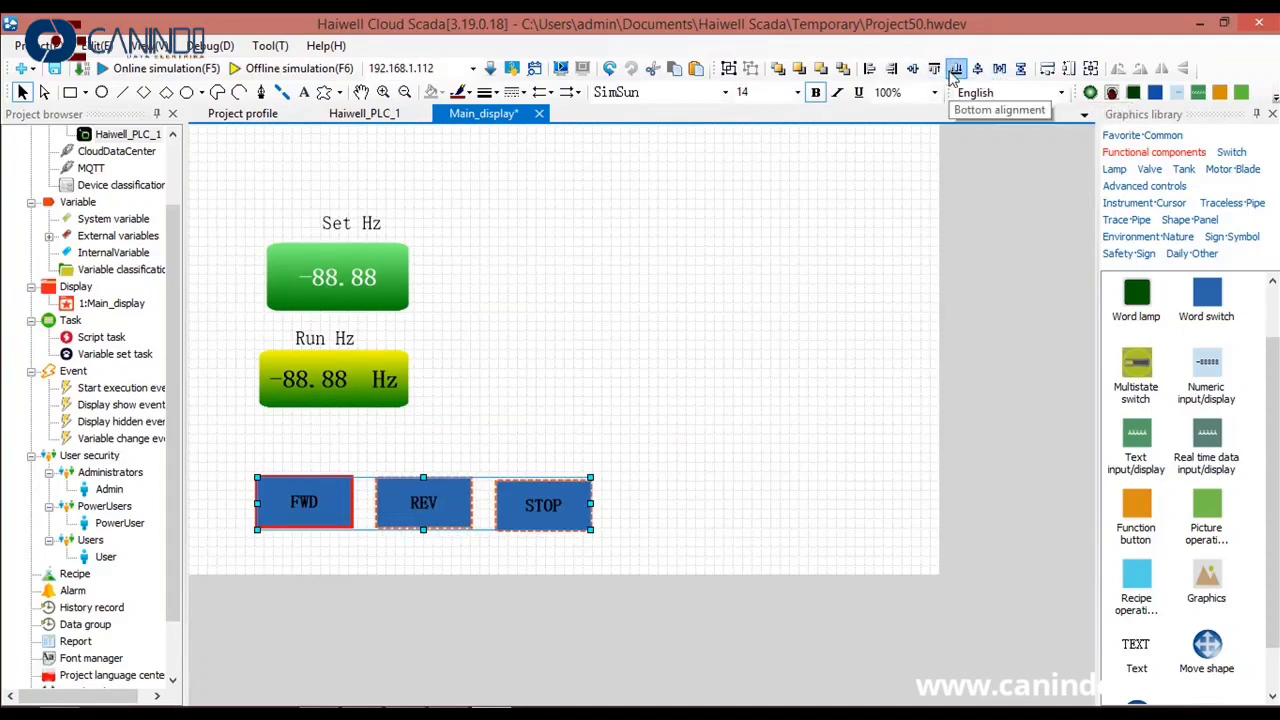
left_click(956, 68)
Nudge the three selected switches together slightly to the left below the Run Hz display.
key("Left")
key("Left")
key("Left")
key("Left")
key("Left")
key("Left")
key("Left")
key("Left")
key("Left")
key("Left")
key("Left")
key("Left")
key("Left")
key("Left")
key("Left")
key("Left")
key("Left")
key("Left")
key("Left")
key("Left")
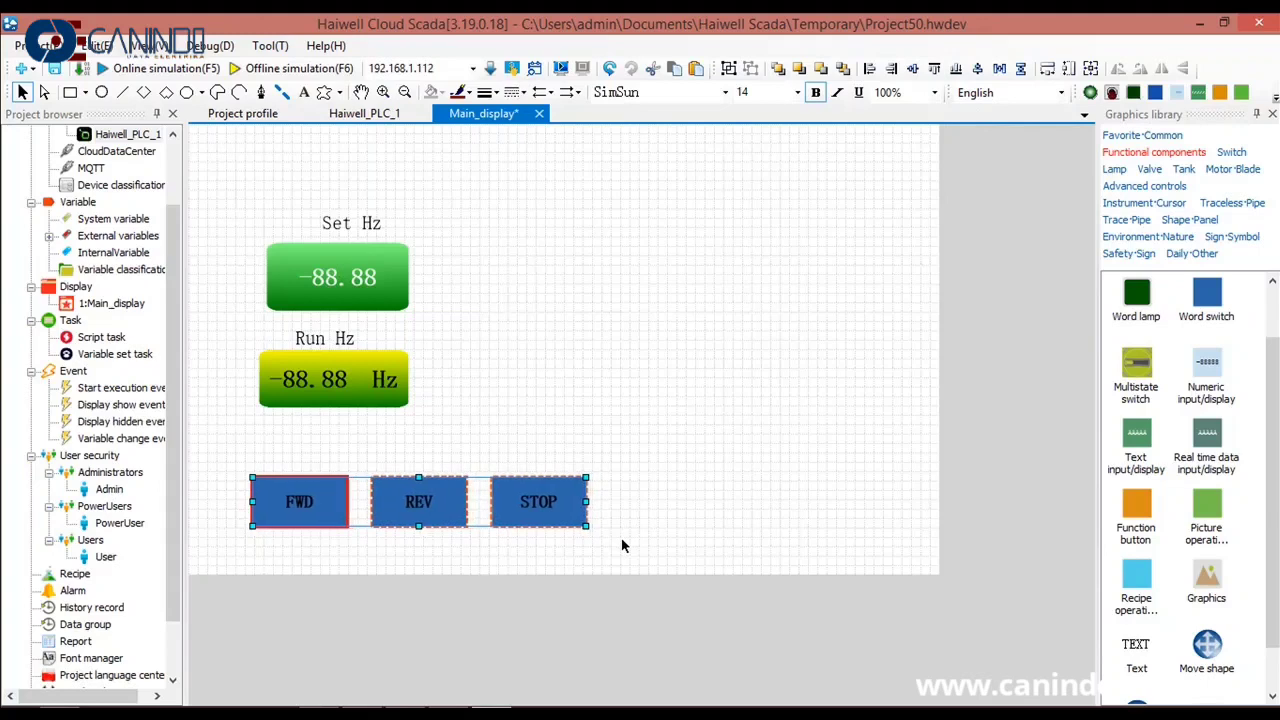
key("Left")
key("Left")
key("Left")
key("Left")
key("Left")
key("Left")
key("Left")
key("Left")
key("Left")
key("Left")
key("Left")
key("Left")
key("Left")
key("Left")
key("Left")
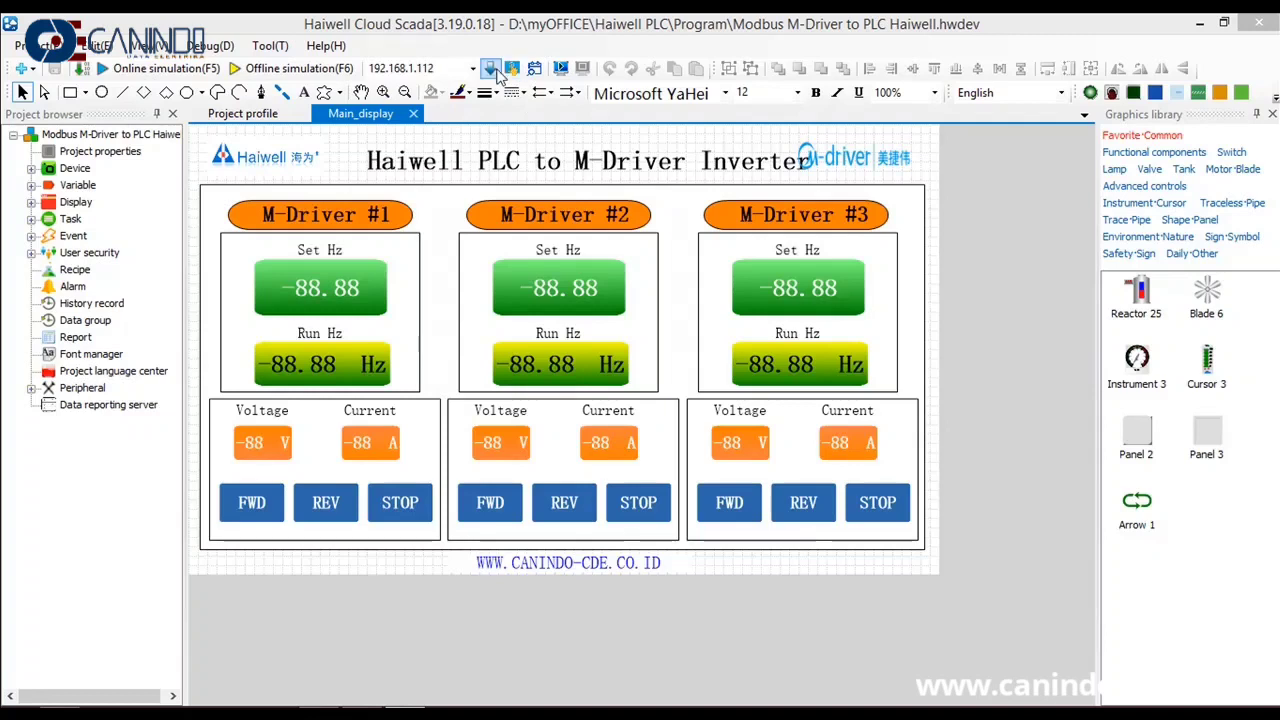
Download the Modbus M-Driver to PLC Haiwell project to the HMI device at IP 192.168.1.112.
left_click(448, 66)
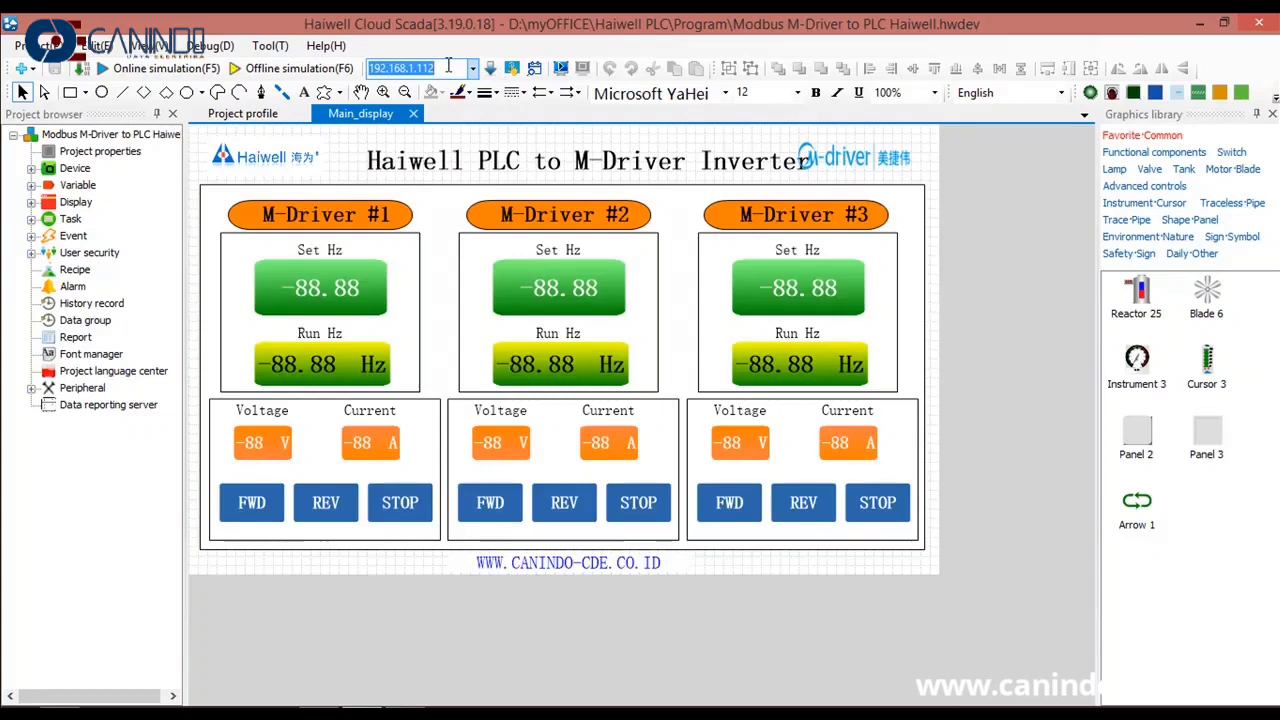
left_click(448, 66)
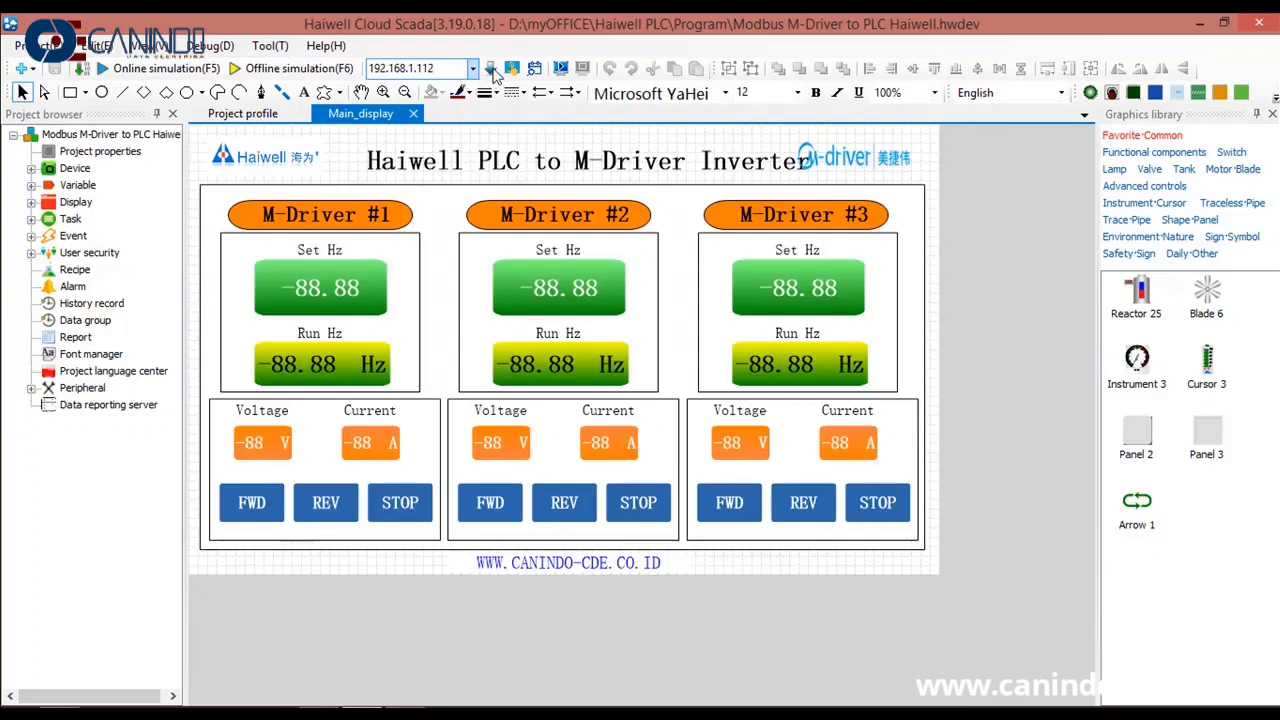
left_click(491, 68)
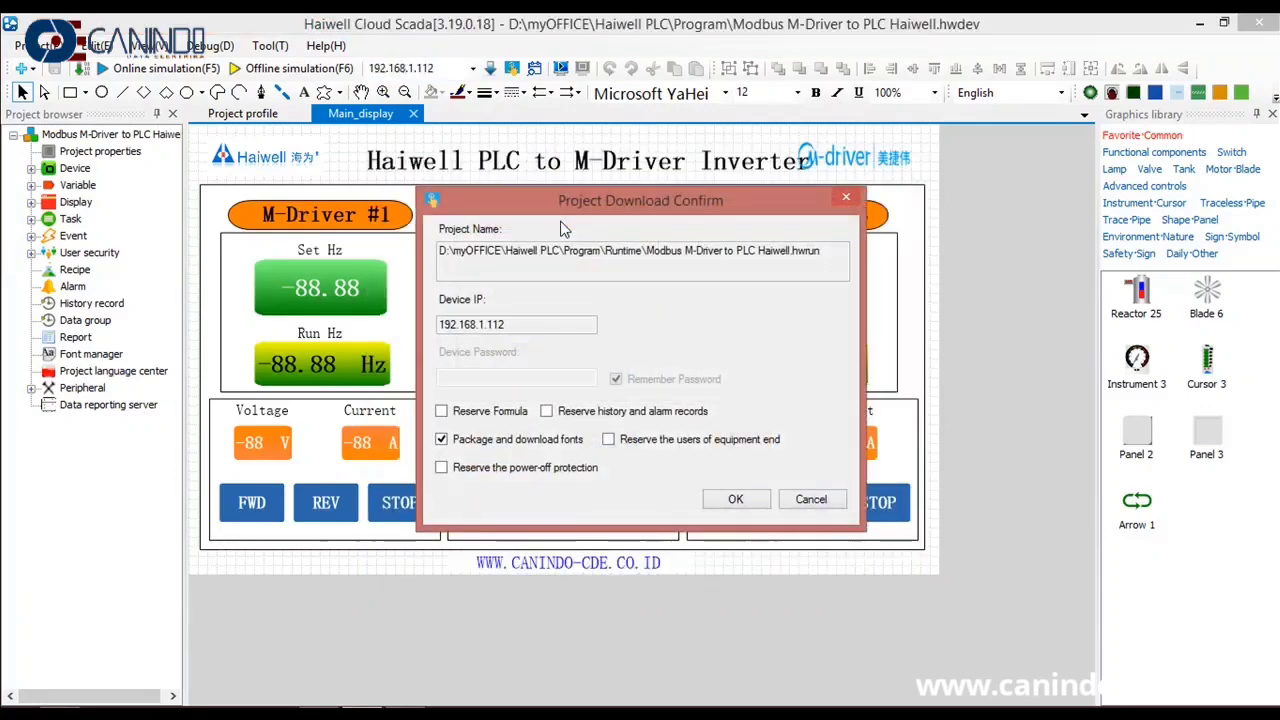
left_click(732, 500)
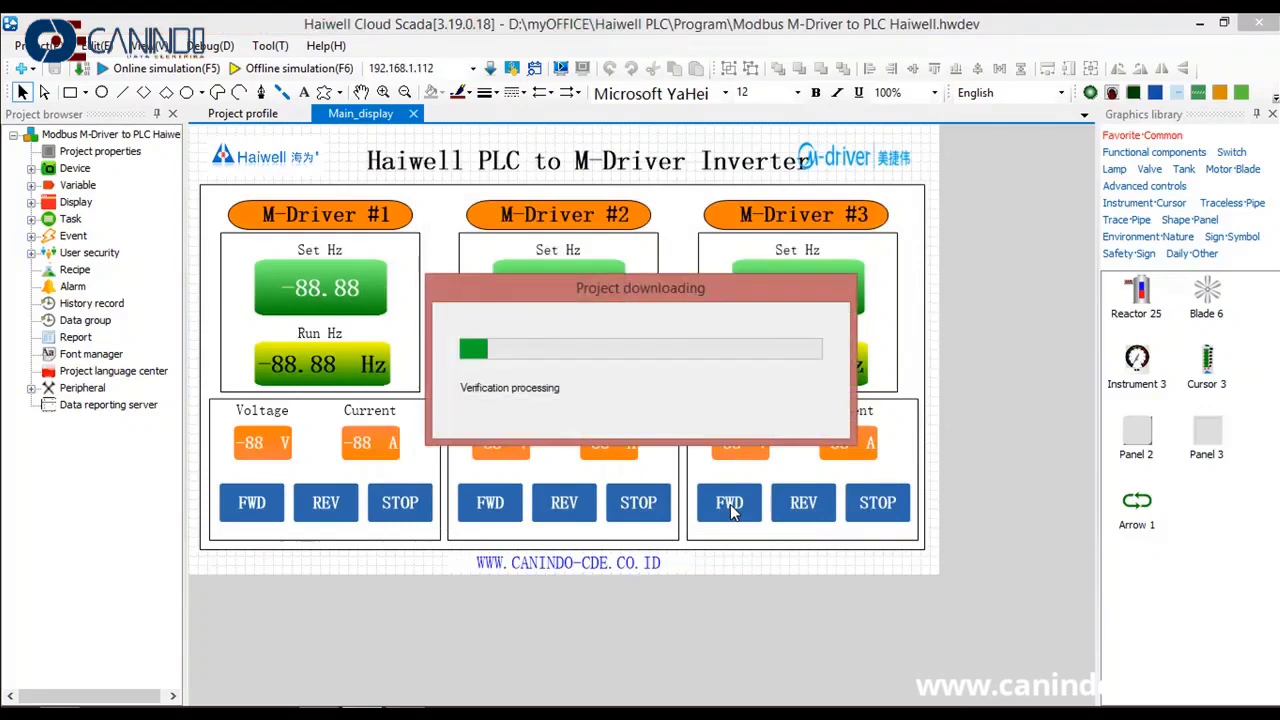